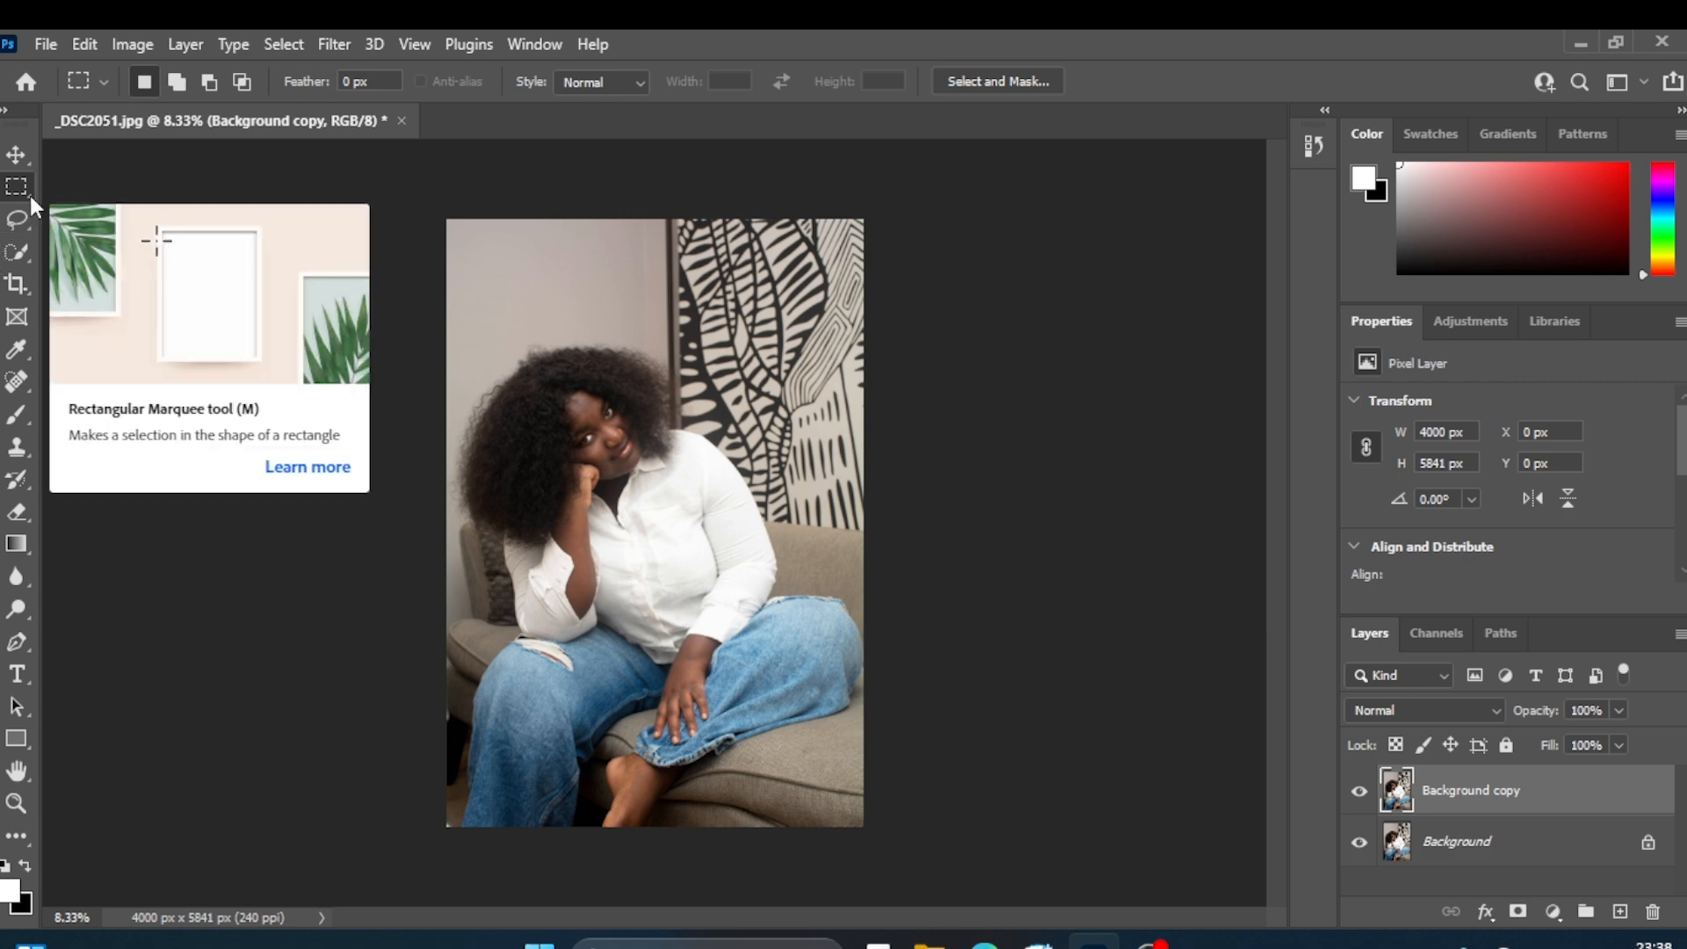
- Draw an elliptical selection of about 3031 × 2927 px around the woman's upper body, and shift it toward the wall art
left_click(28, 191)
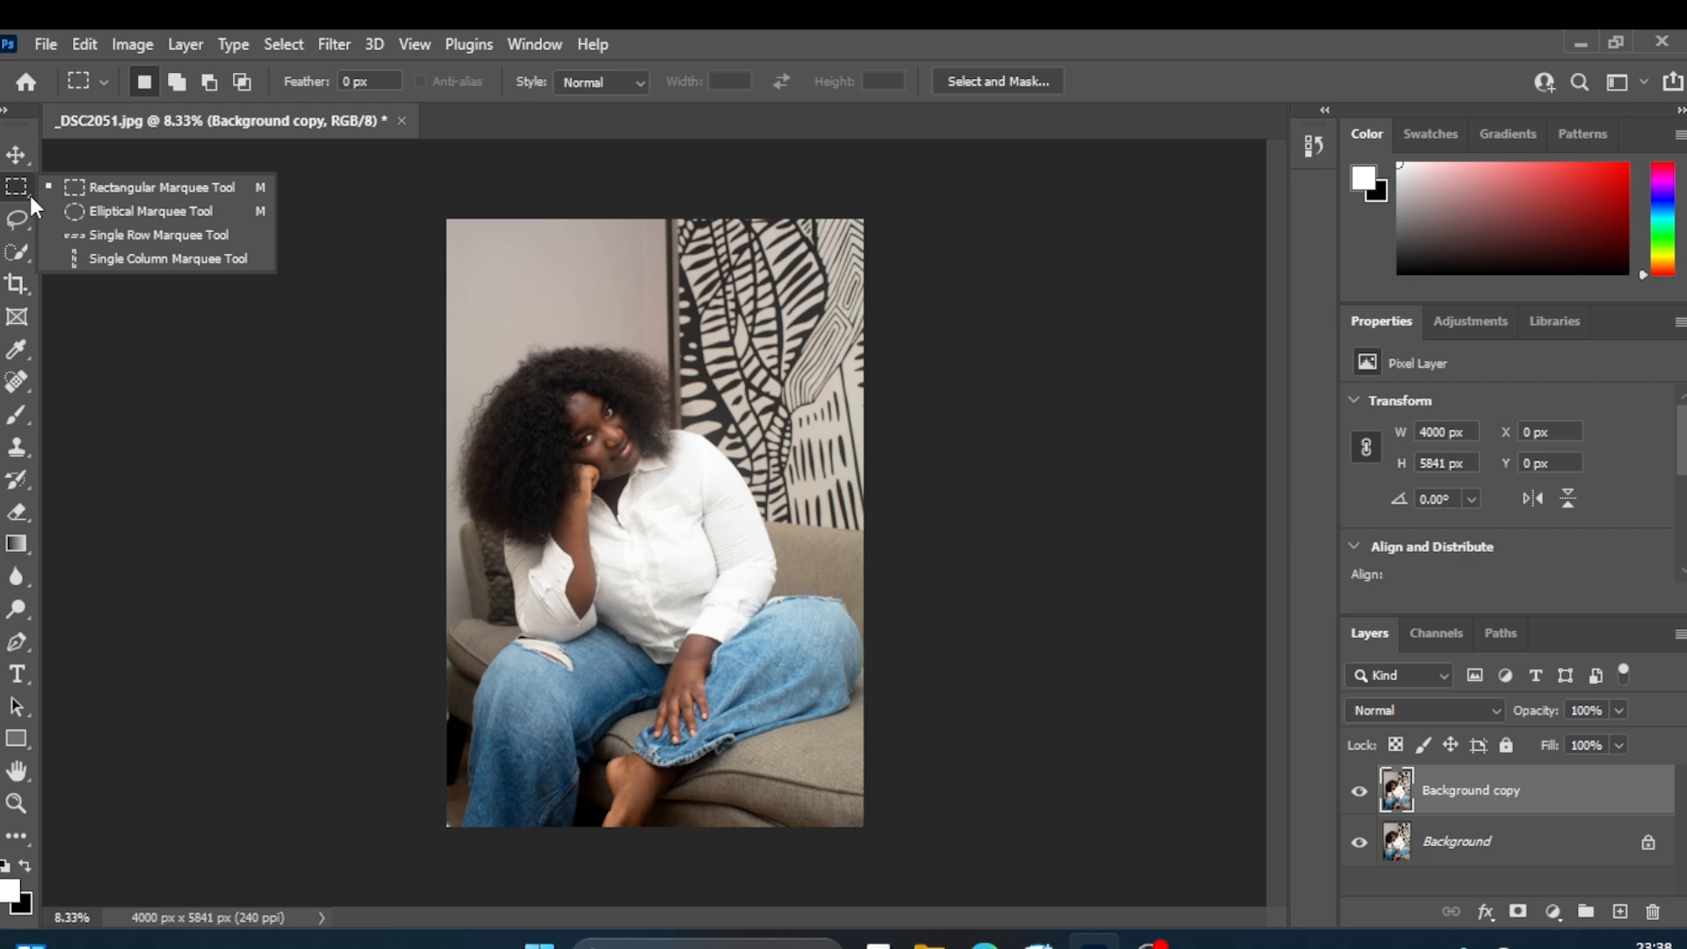
left_click(81, 211)
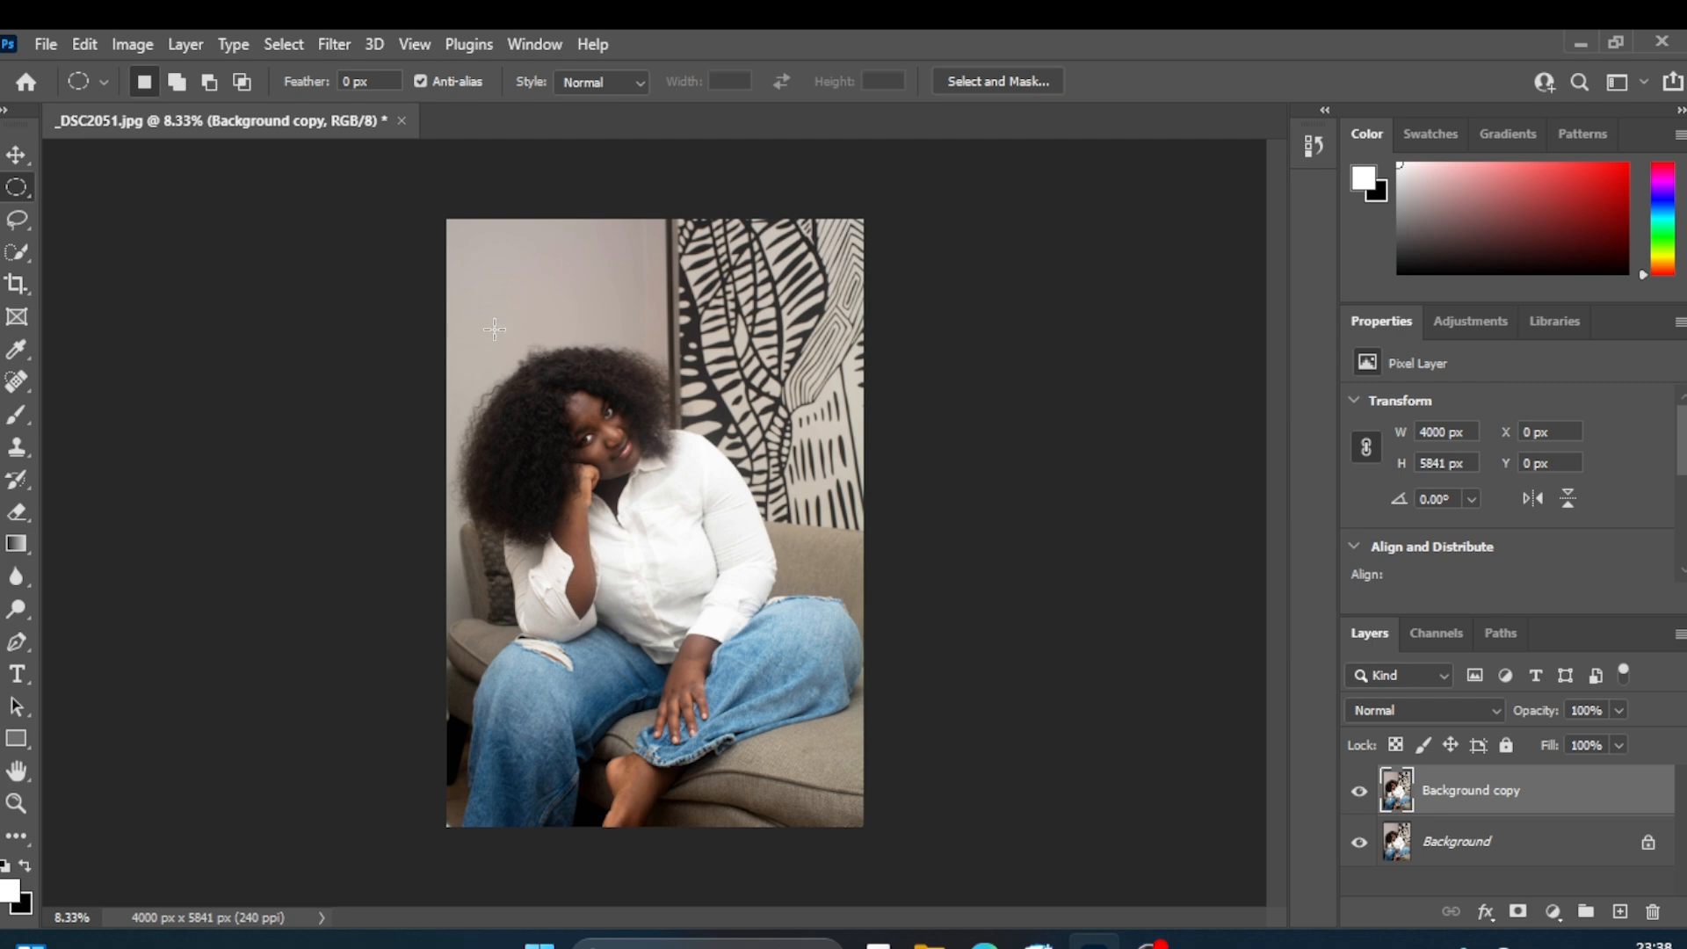
left_click_drag(495, 329, 808, 631)
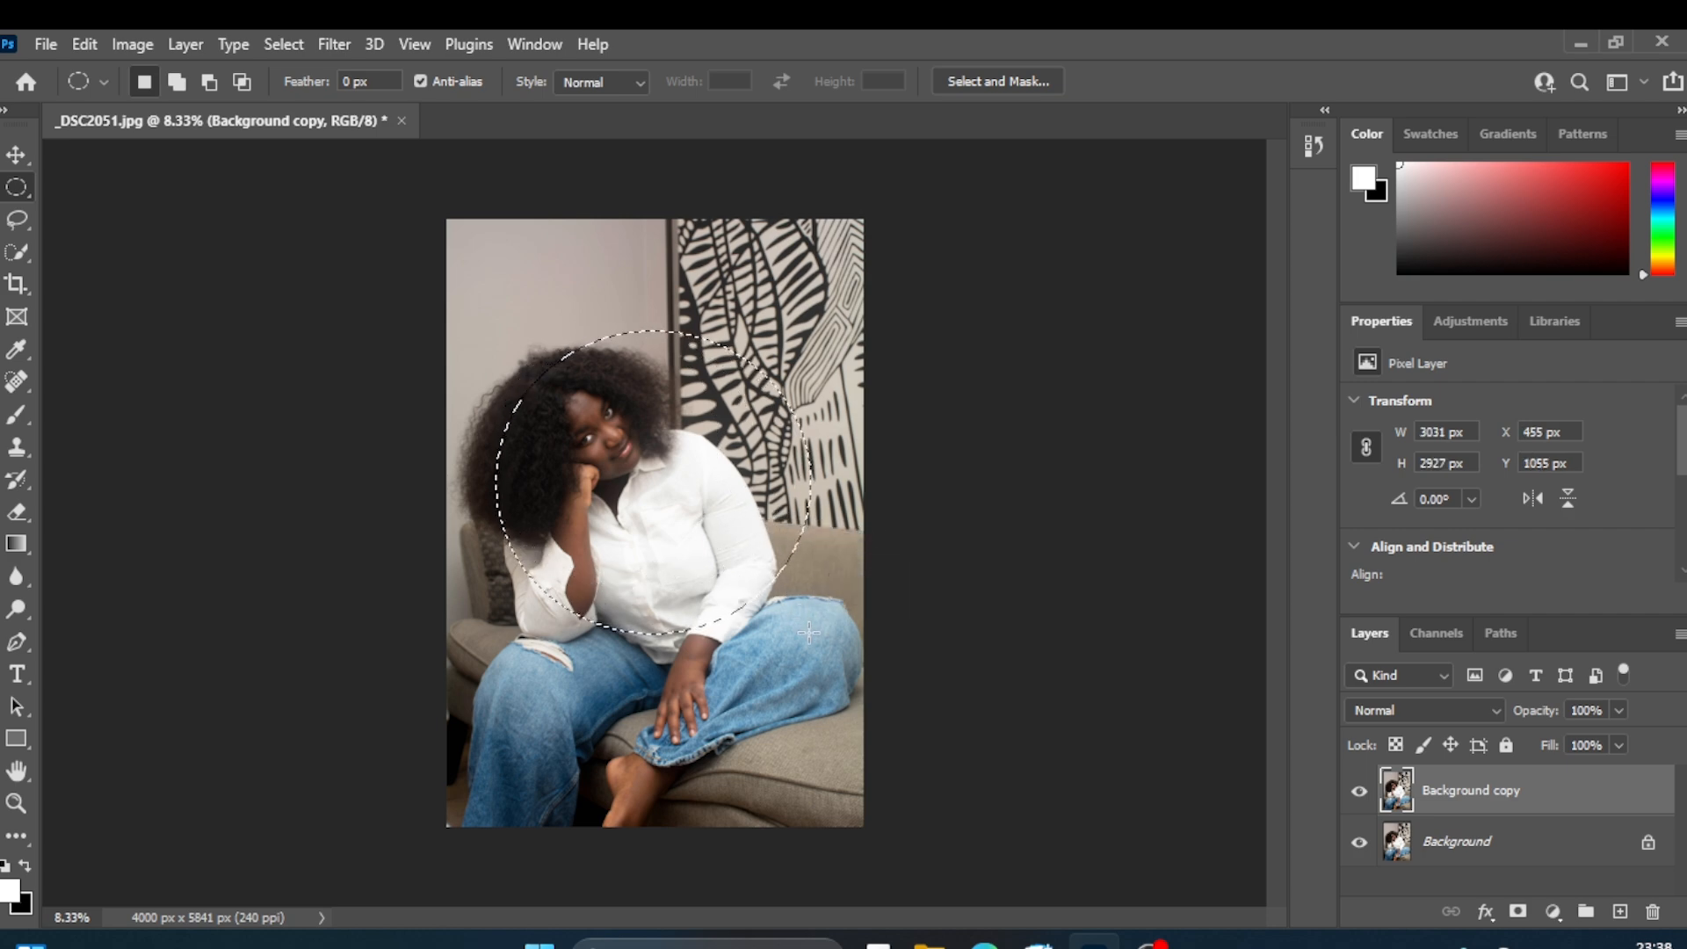
left_click_drag(625, 495, 720, 506)
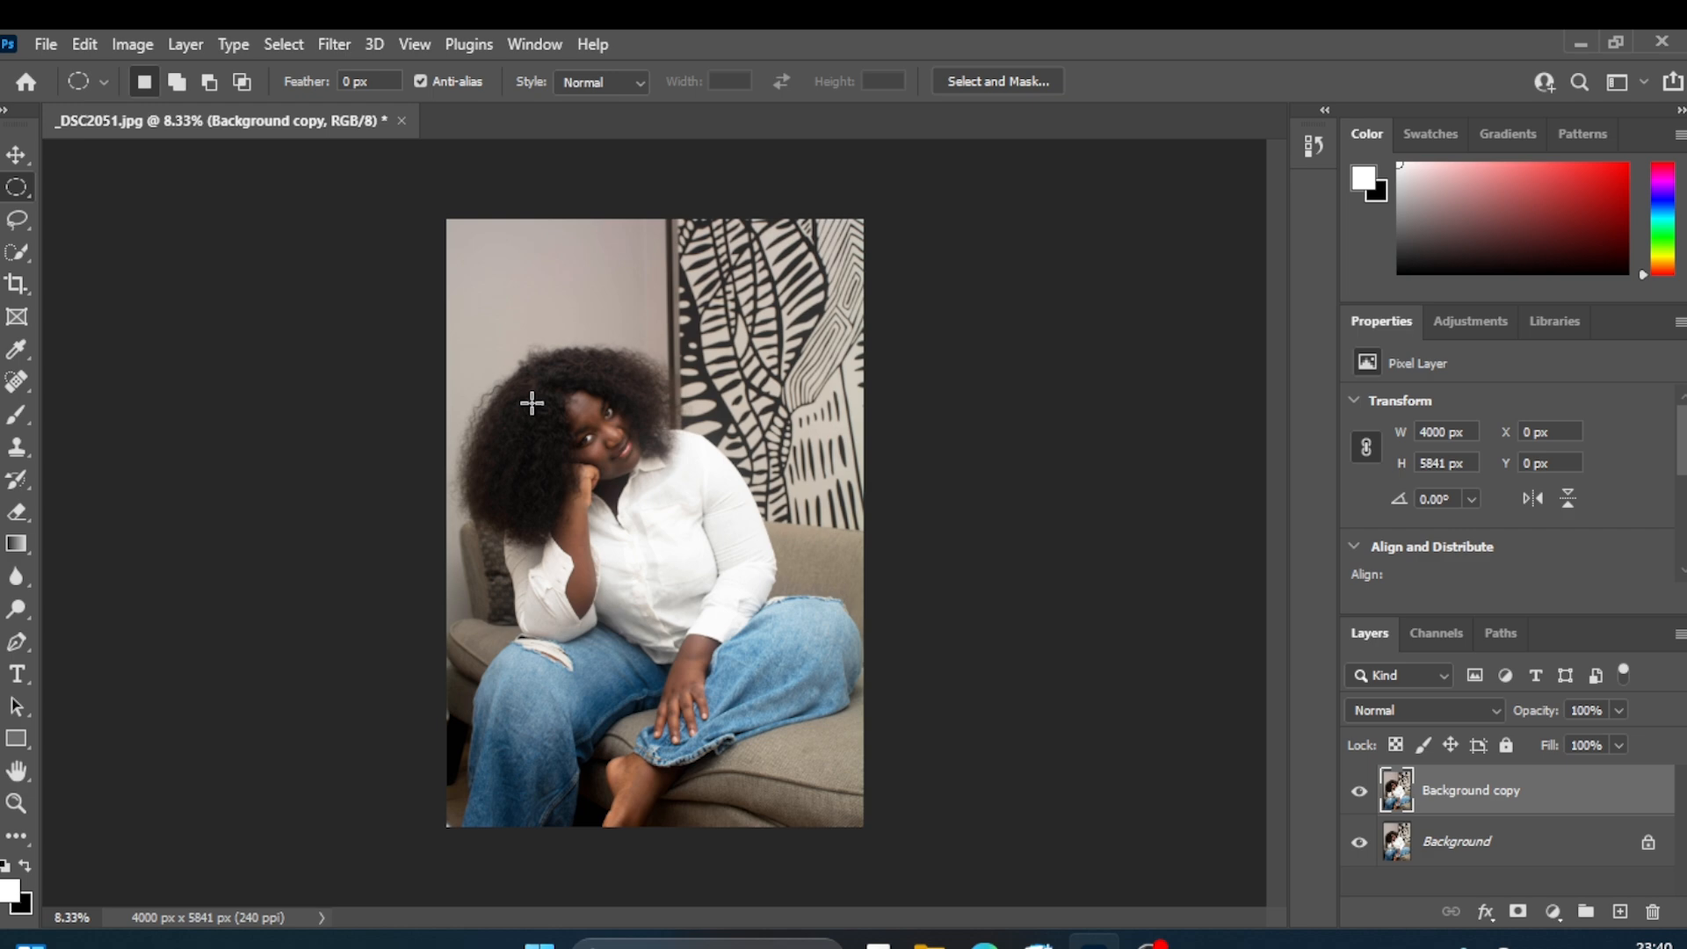
- Select an ellipse of about 3534 × 3311 px around the head and torso, and adjust its brightness with a Brightness/Contrast layer
left_click_drag(532, 403, 888, 738)
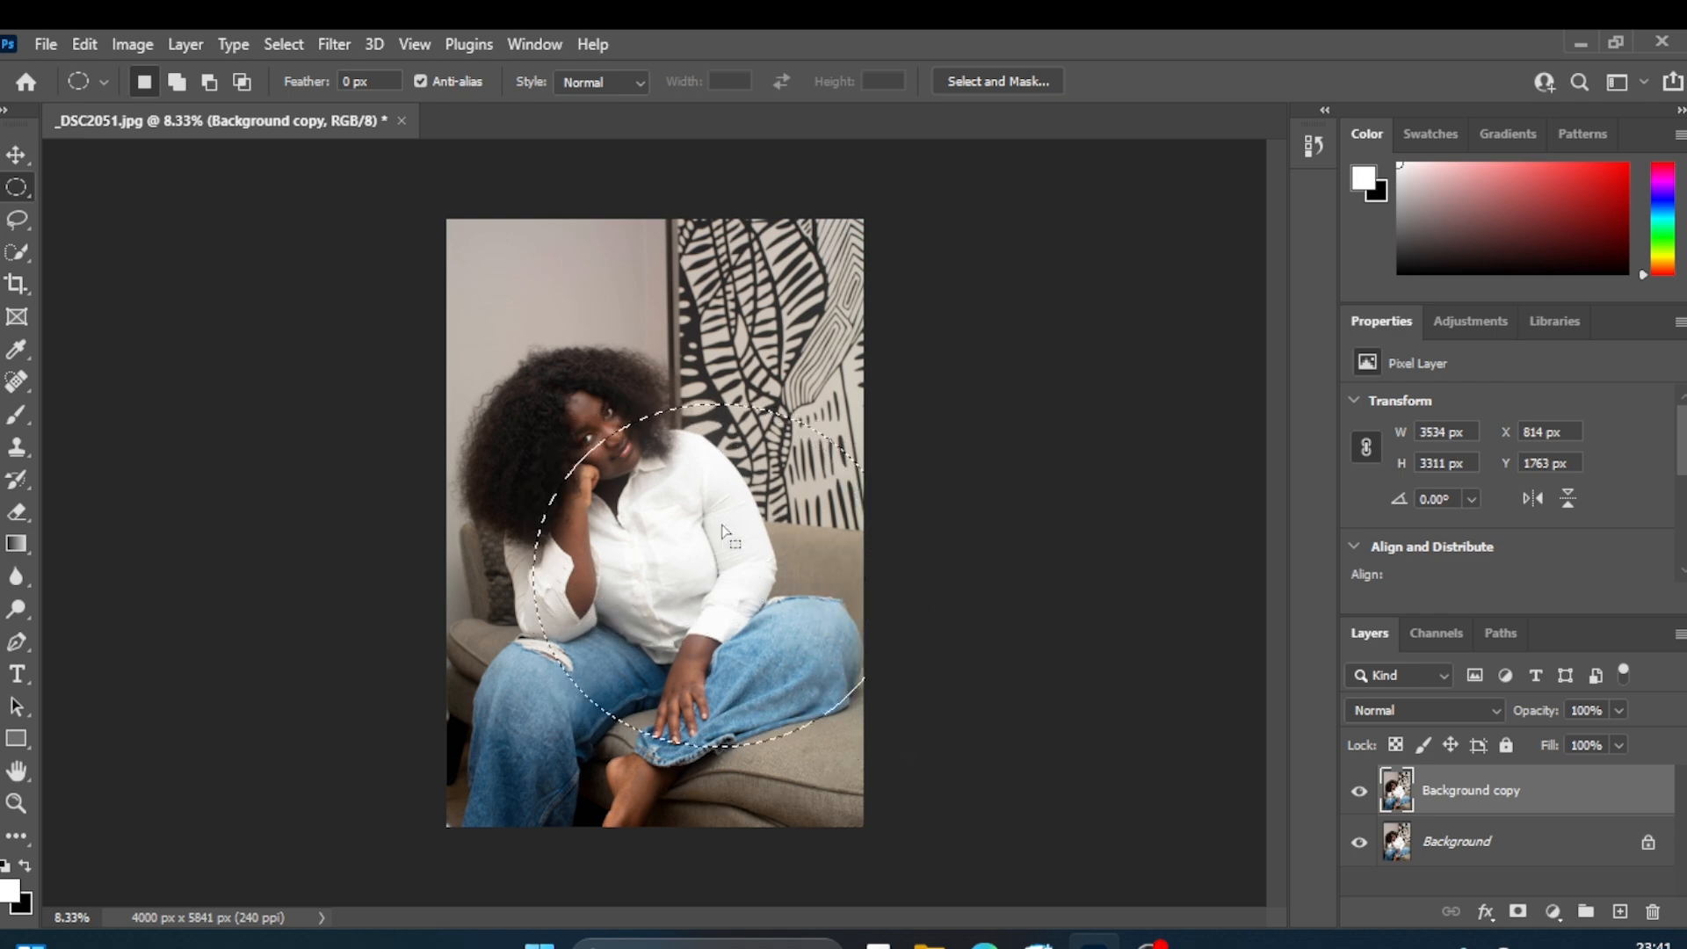
left_click_drag(722, 530, 639, 431)
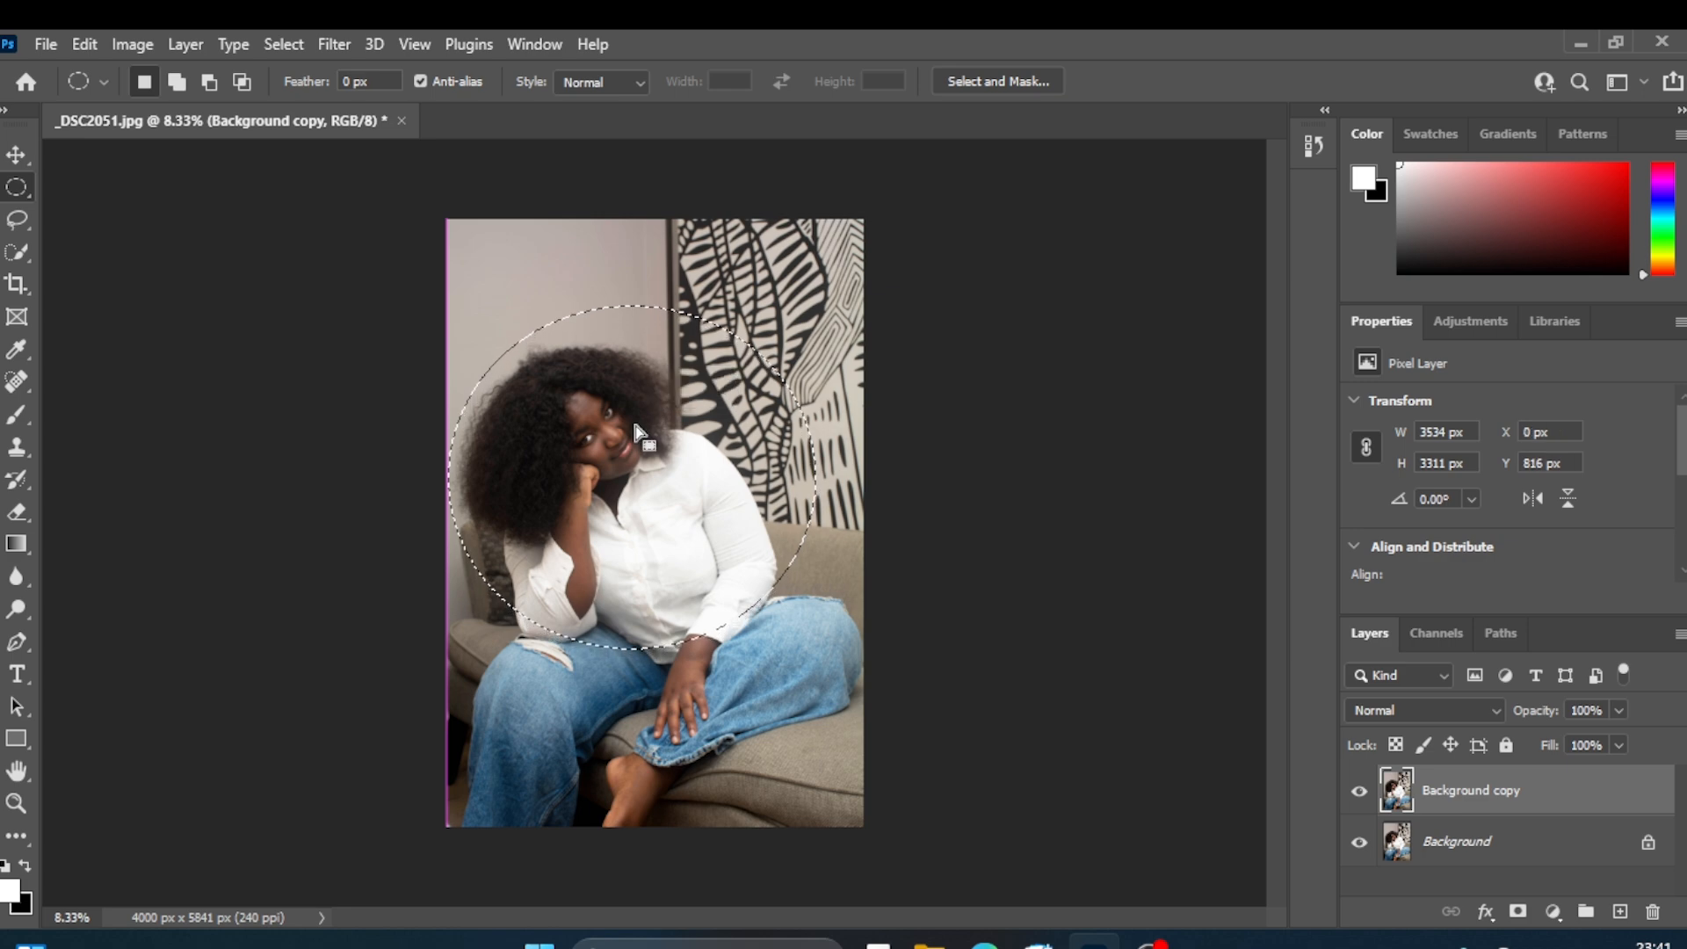
left_click(1456, 322)
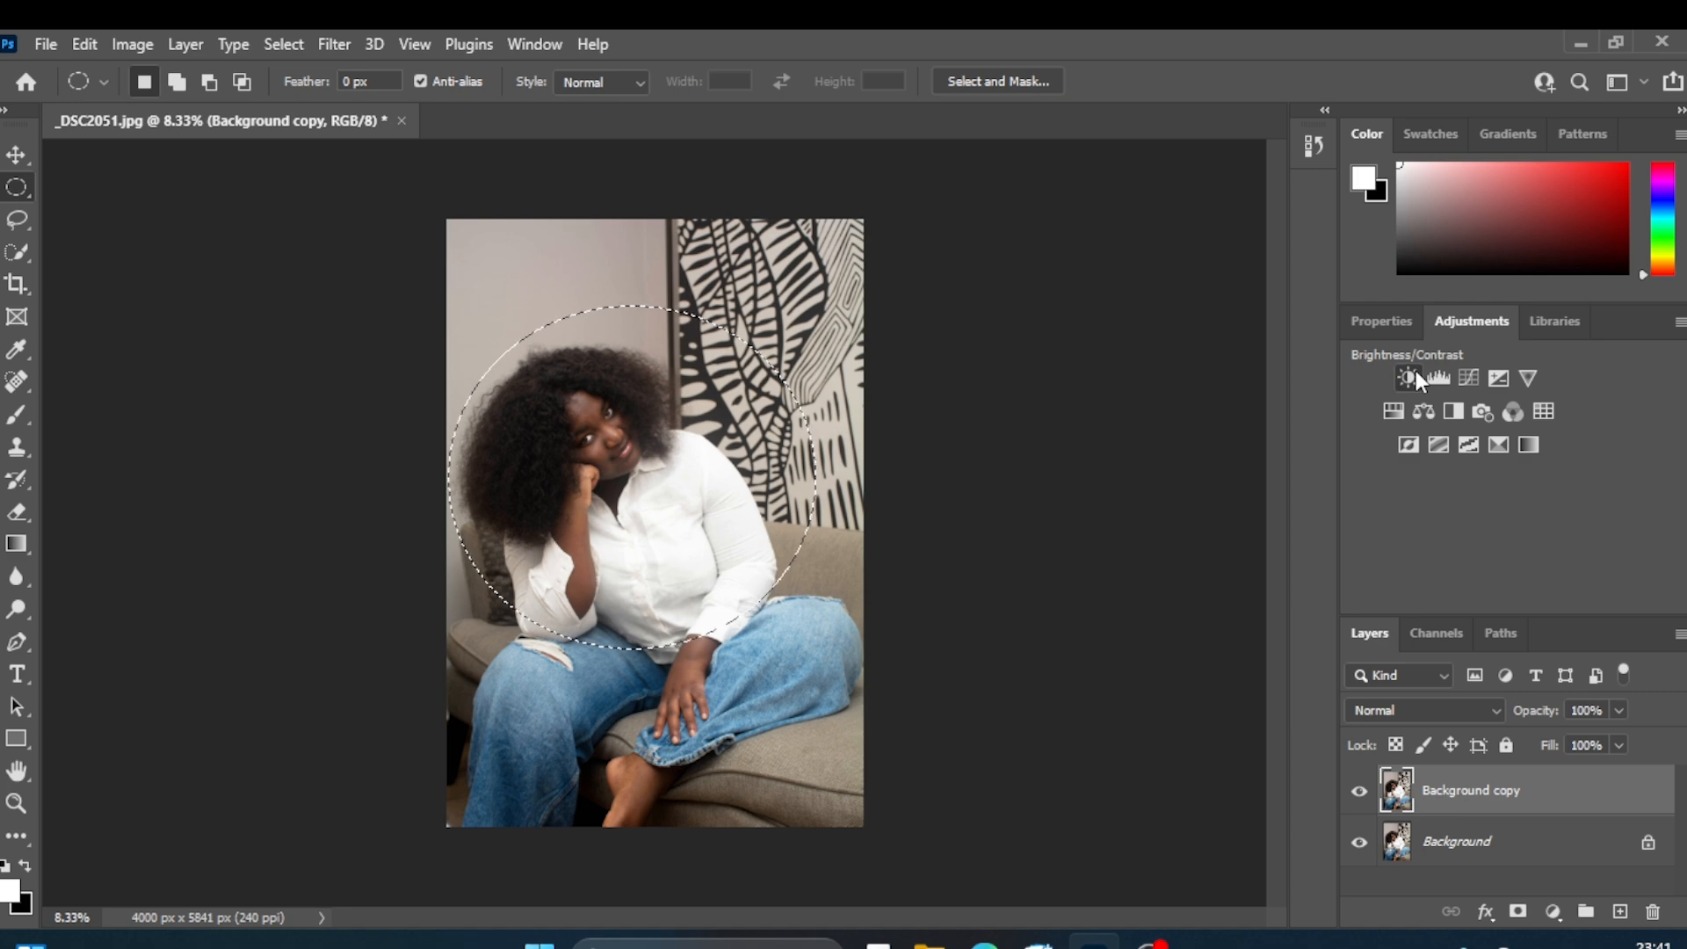
left_click(1411, 378)
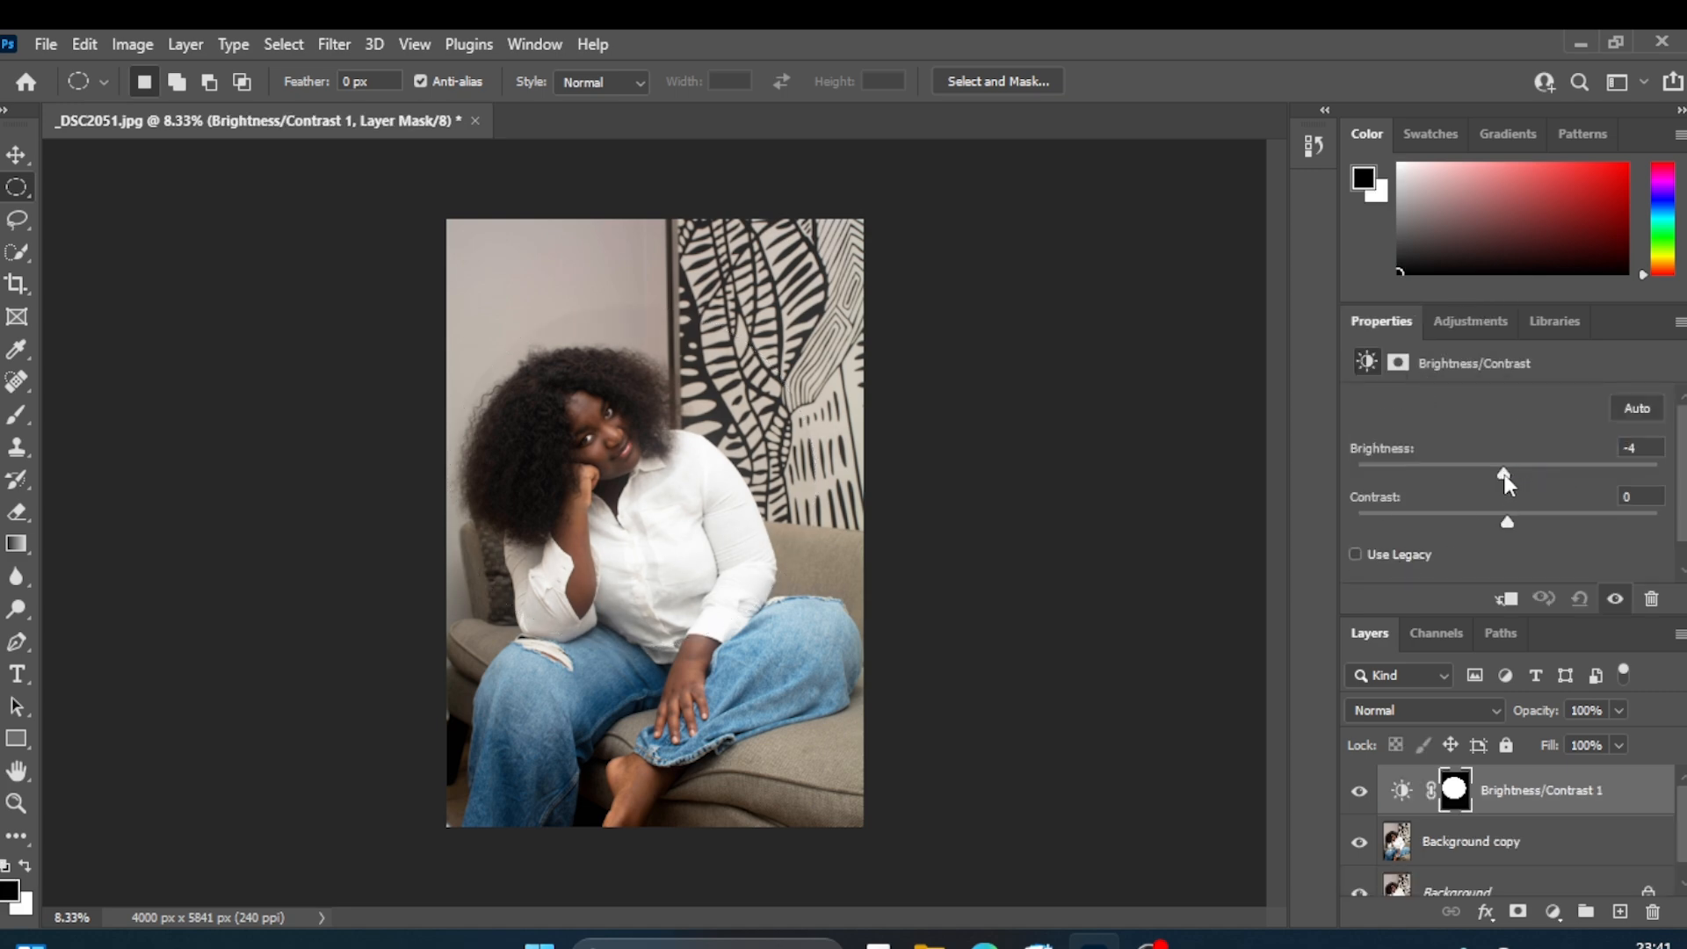
mouse_move(1506, 479)
left_mouse_down()
mouse_move(1642, 487)
mouse_move(1521, 482)
left_mouse_up()
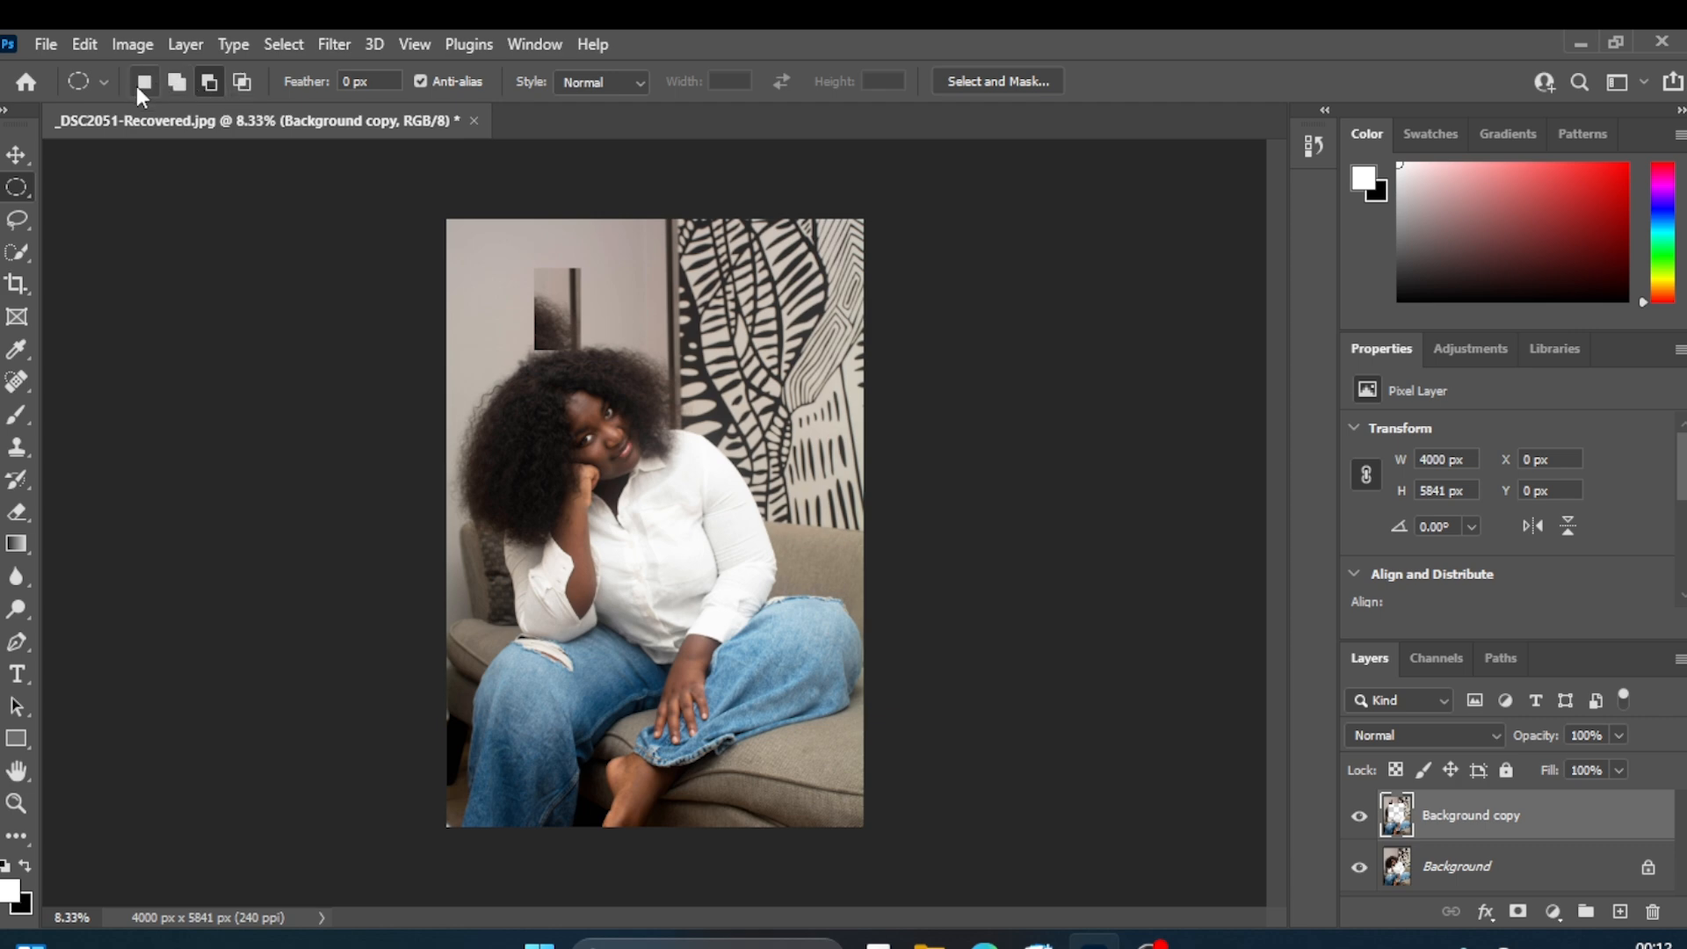
- Place a single-row marquee selection across the woman's face at about Y 2026 px
left_click(209, 83)
right_click(28, 198)
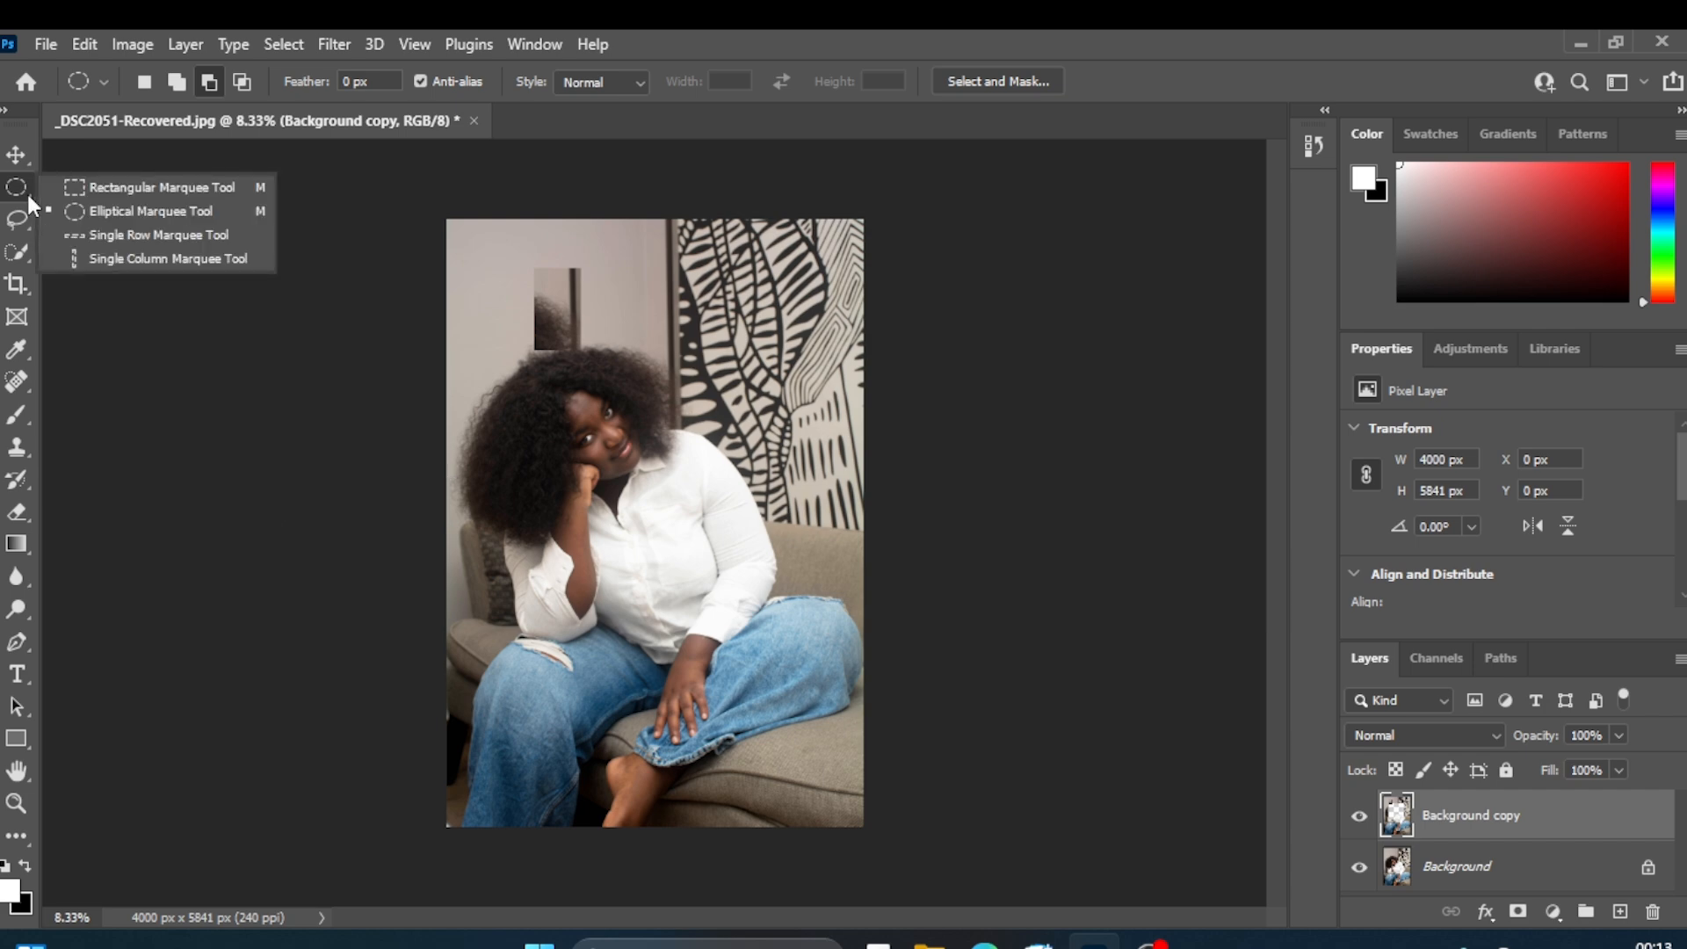
left_click(86, 235)
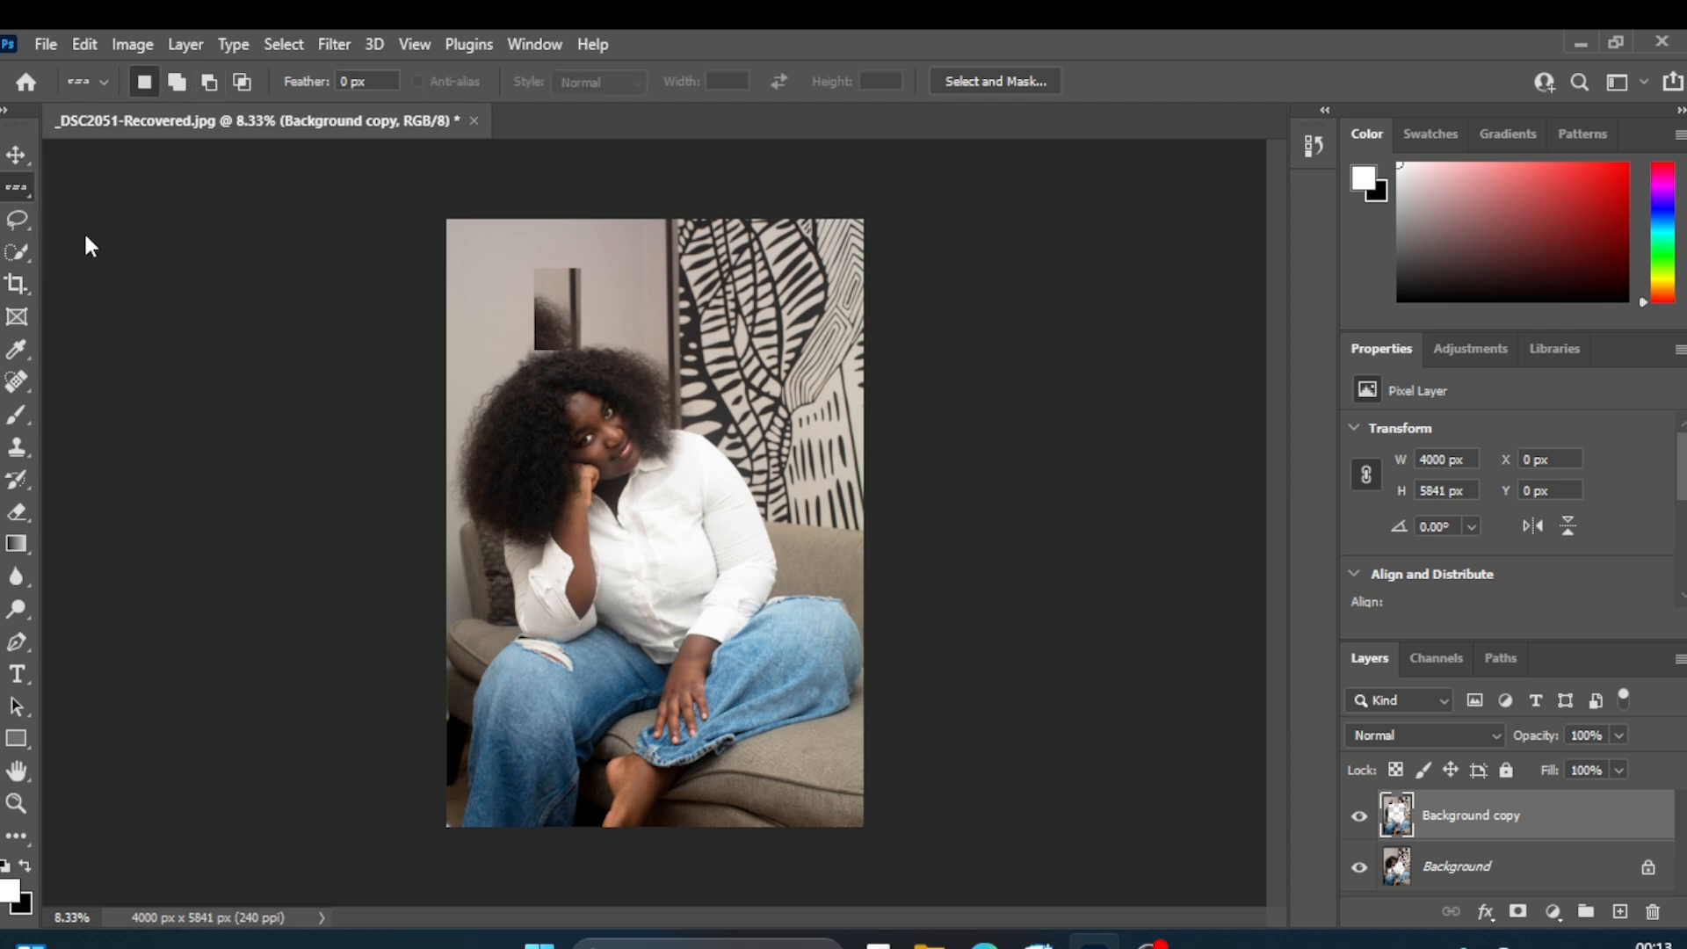
left_click_drag(444, 350, 710, 432)
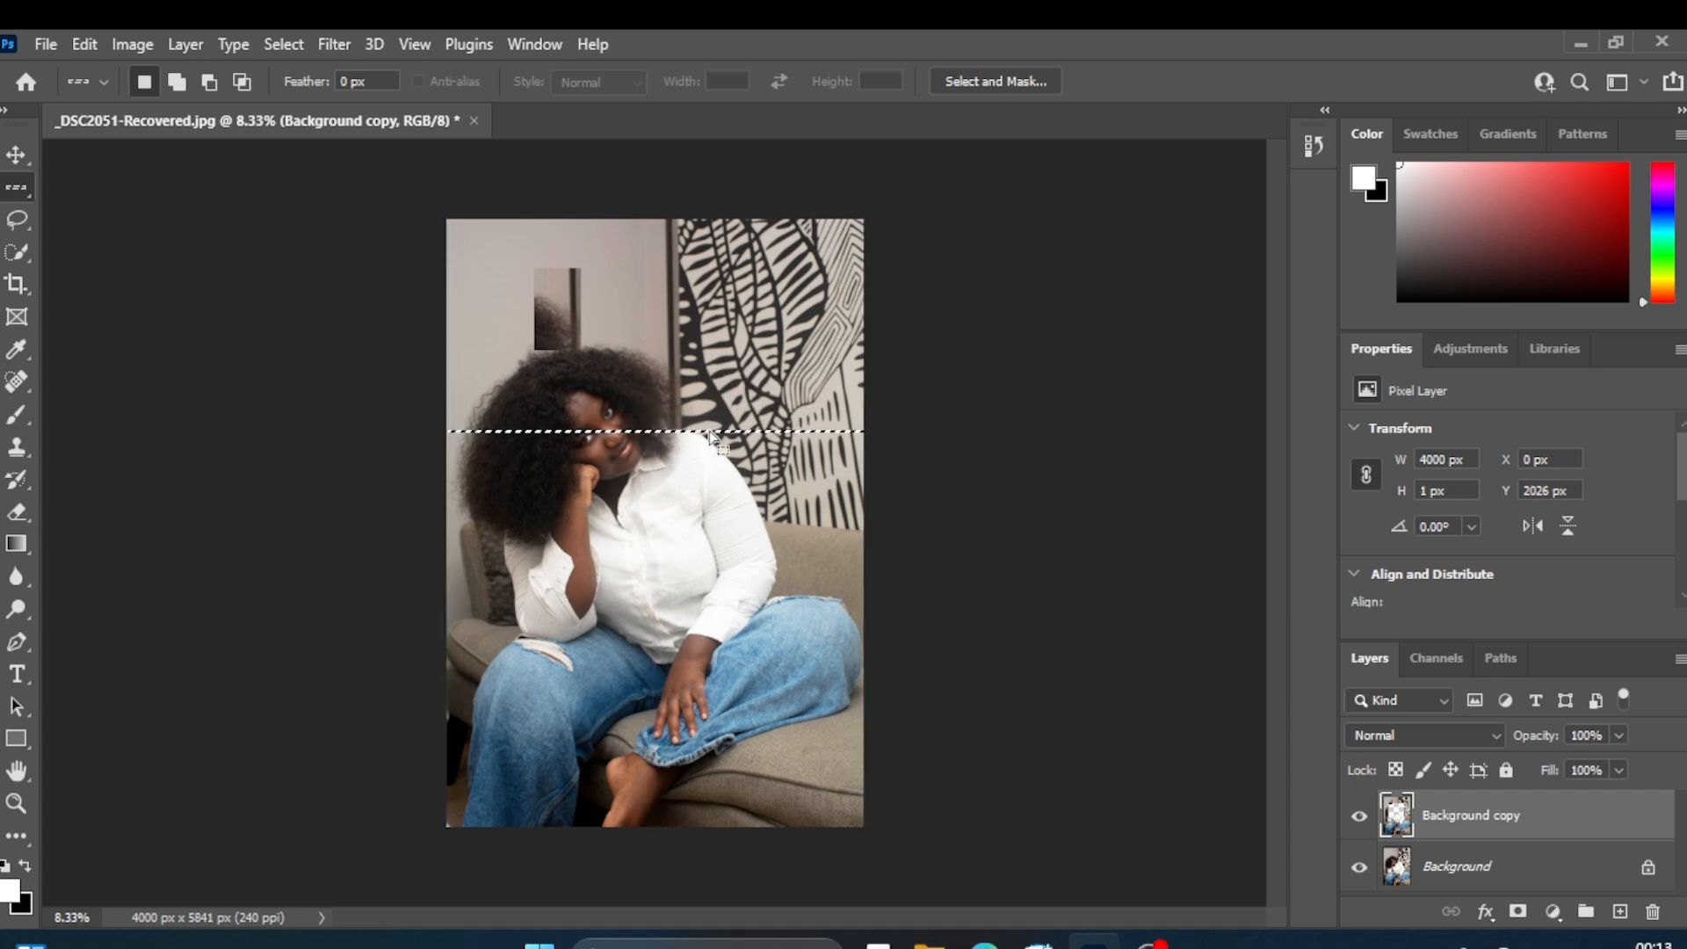
- Try to enlarge and rotate the selected pixel row with Free Transform, and discard the transform
right_click(712, 439)
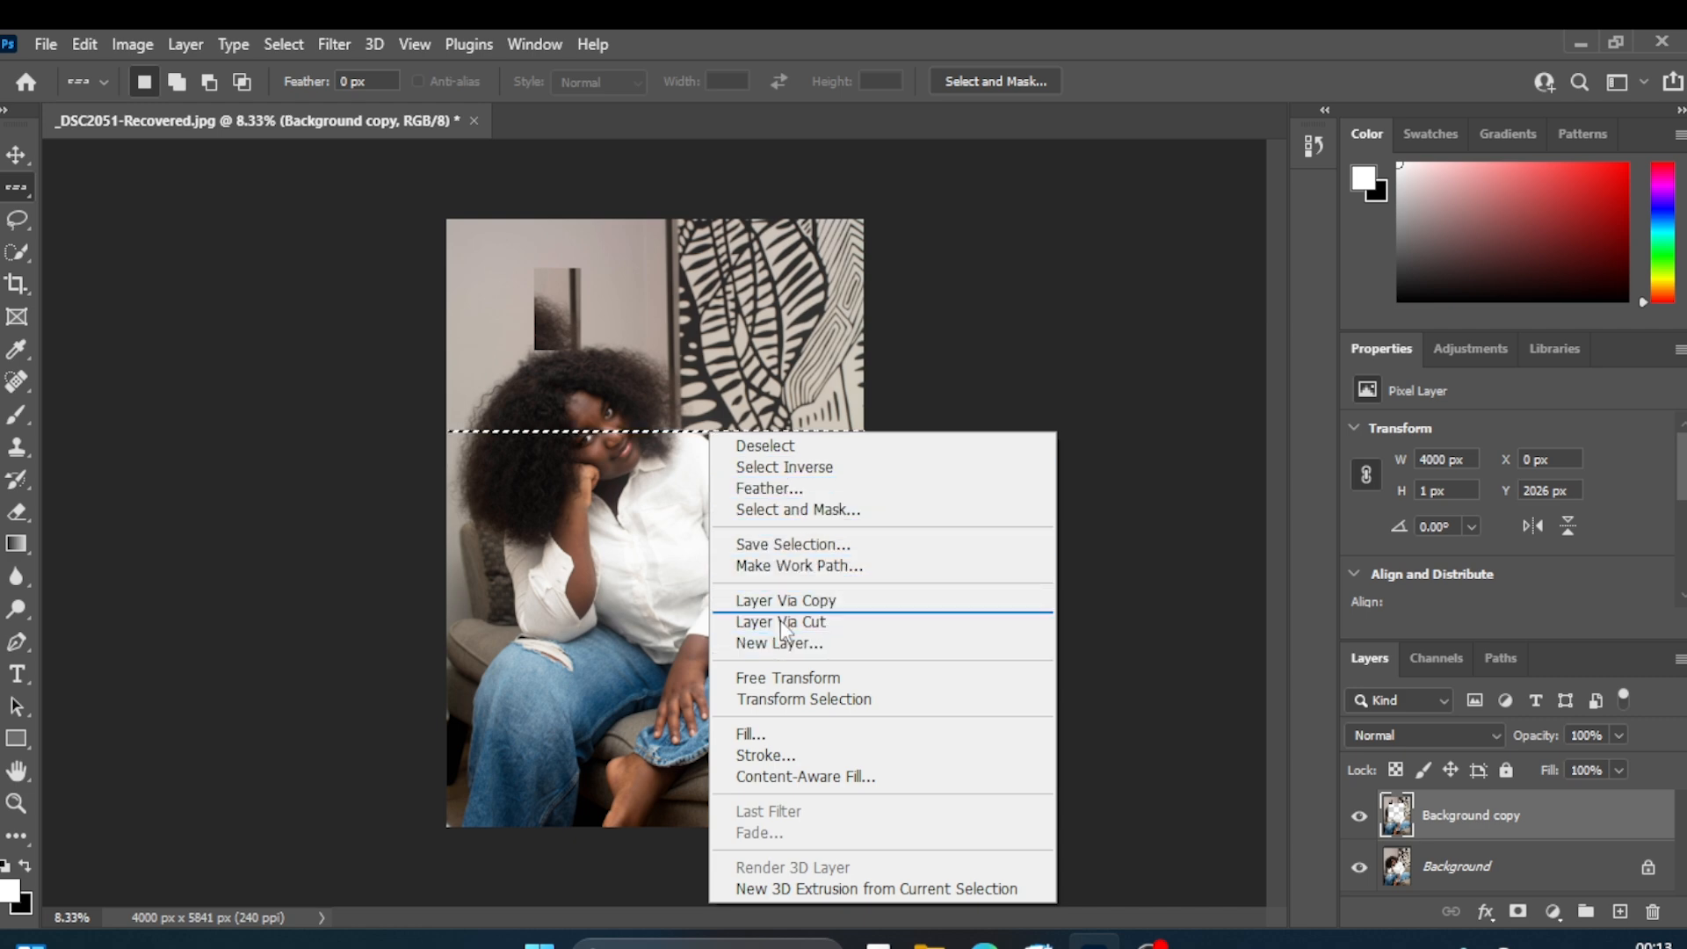
left_click(822, 678)
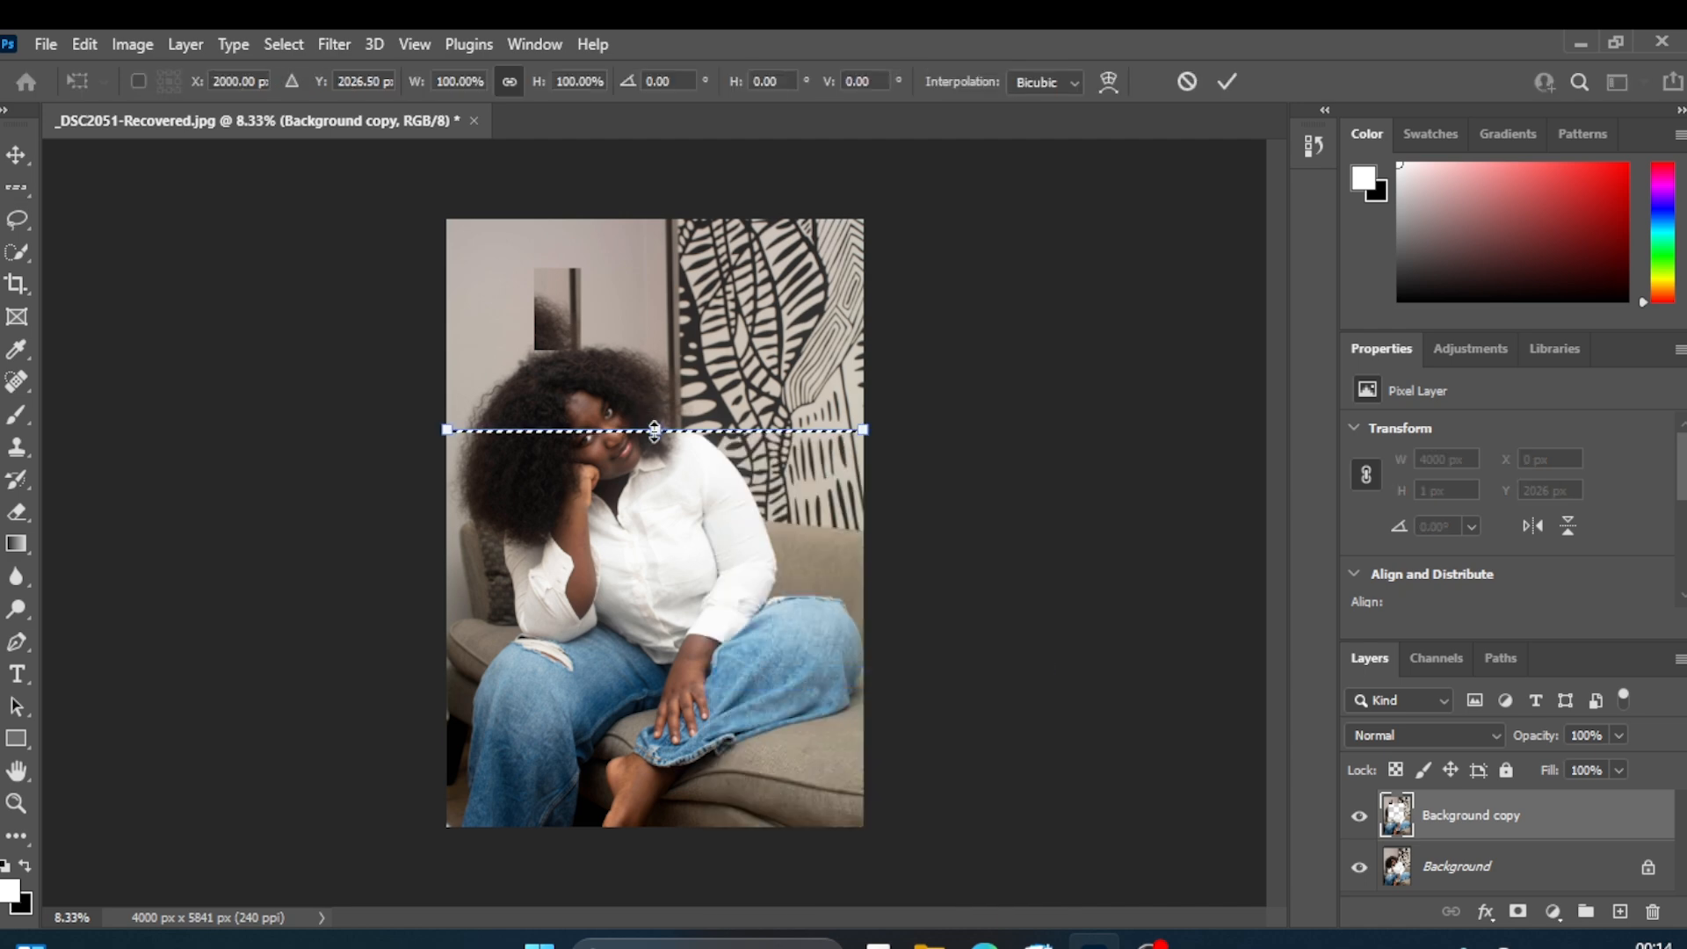
left_click_drag(653, 431, 633, 345)
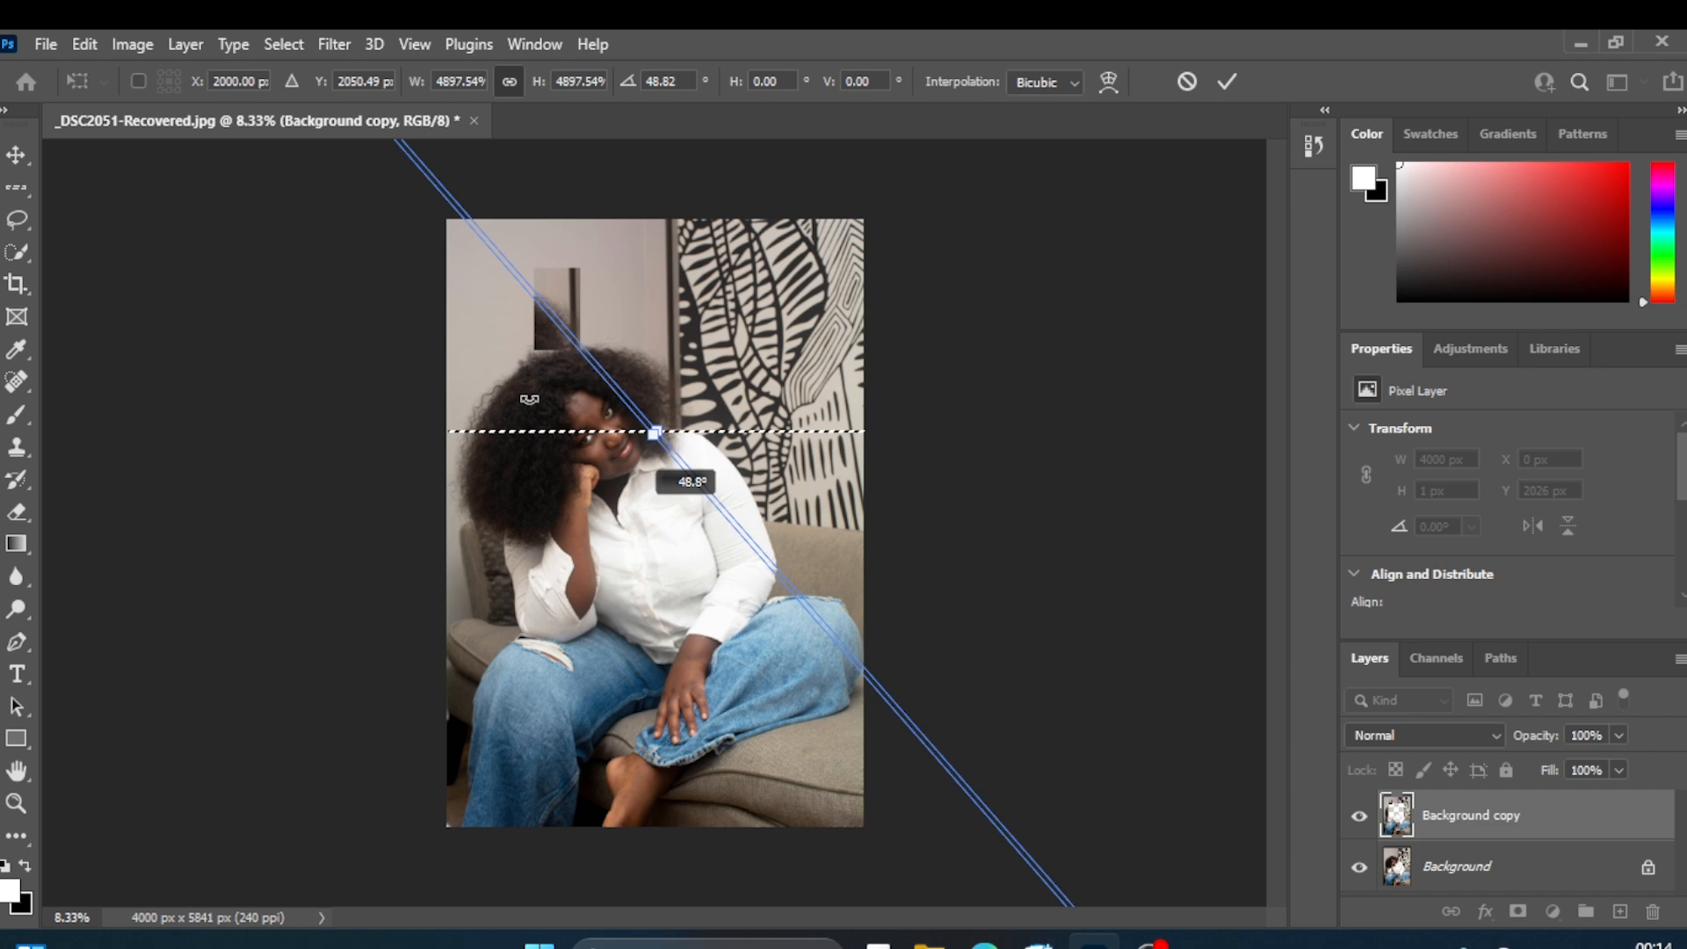
key("ctrl+z")
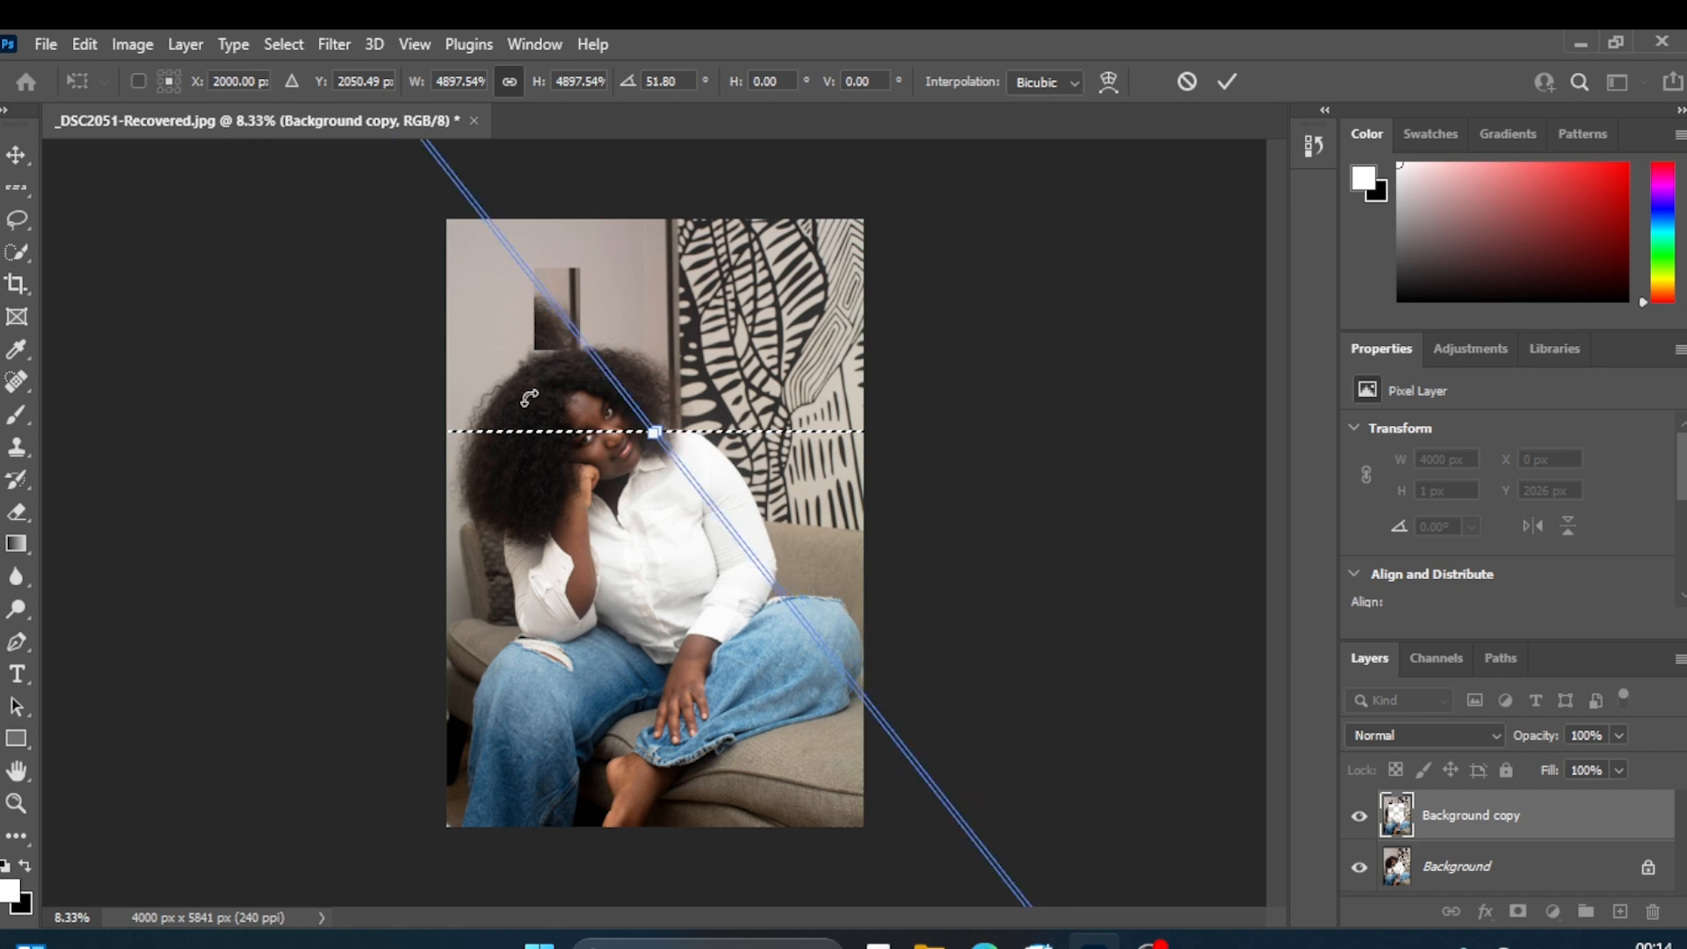
key("ctrl+z")
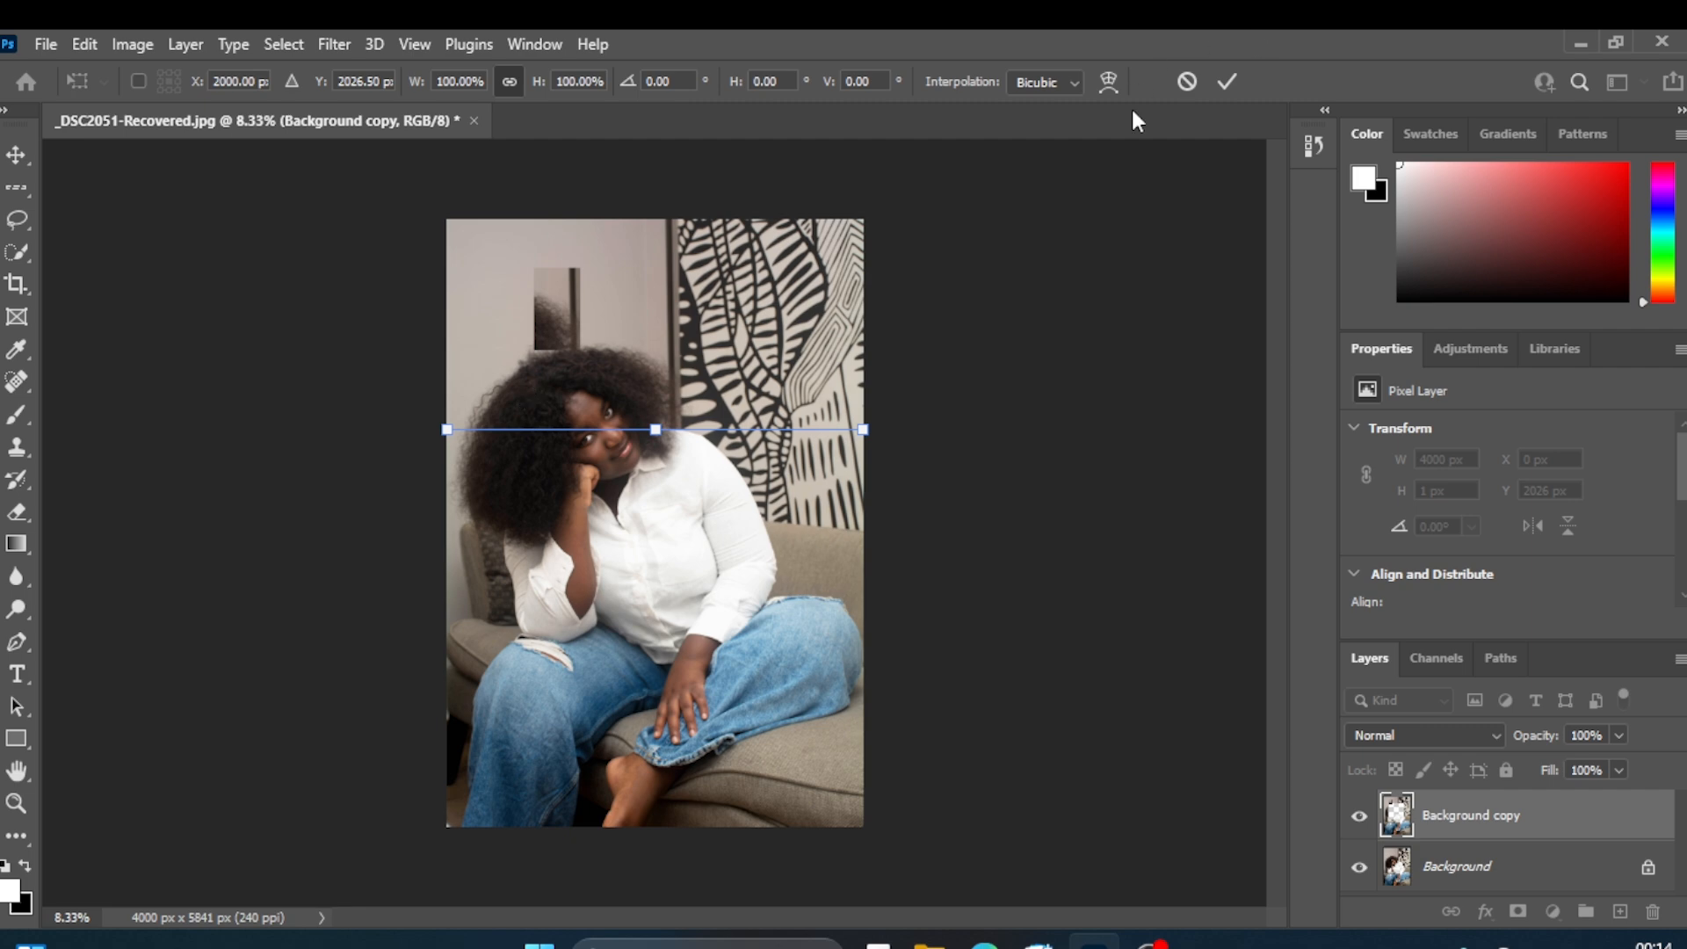
left_click(1186, 81)
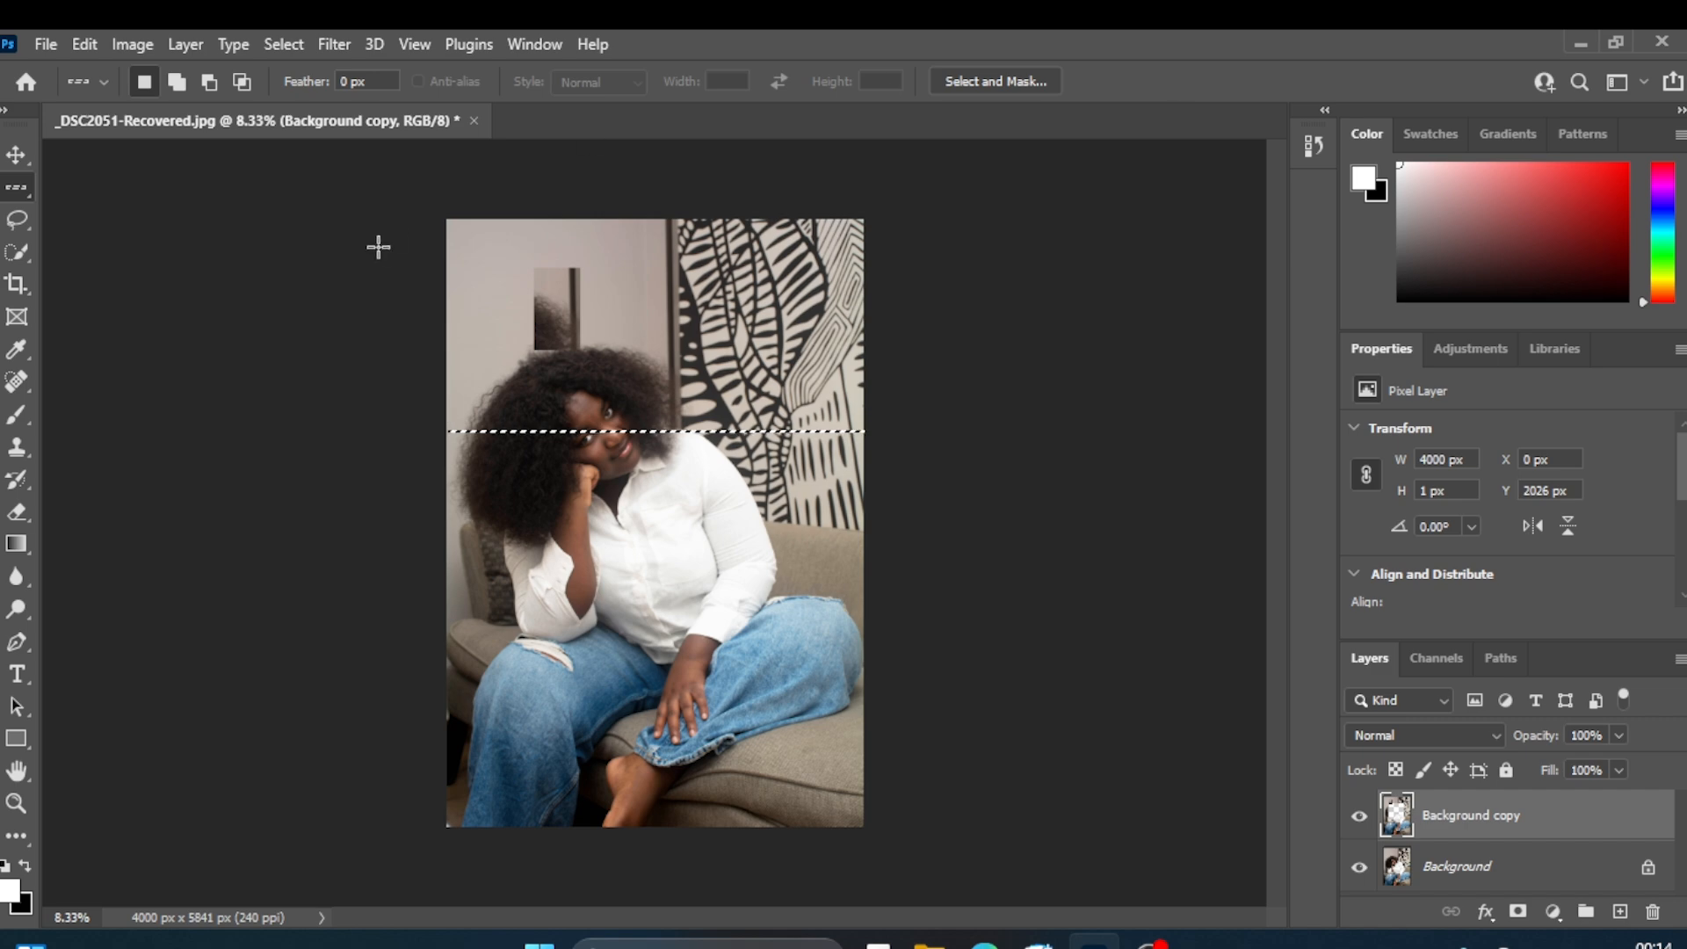
- Place a single-column marquee selection down the full height of the photo at about X 2023 px
left_click(17, 190)
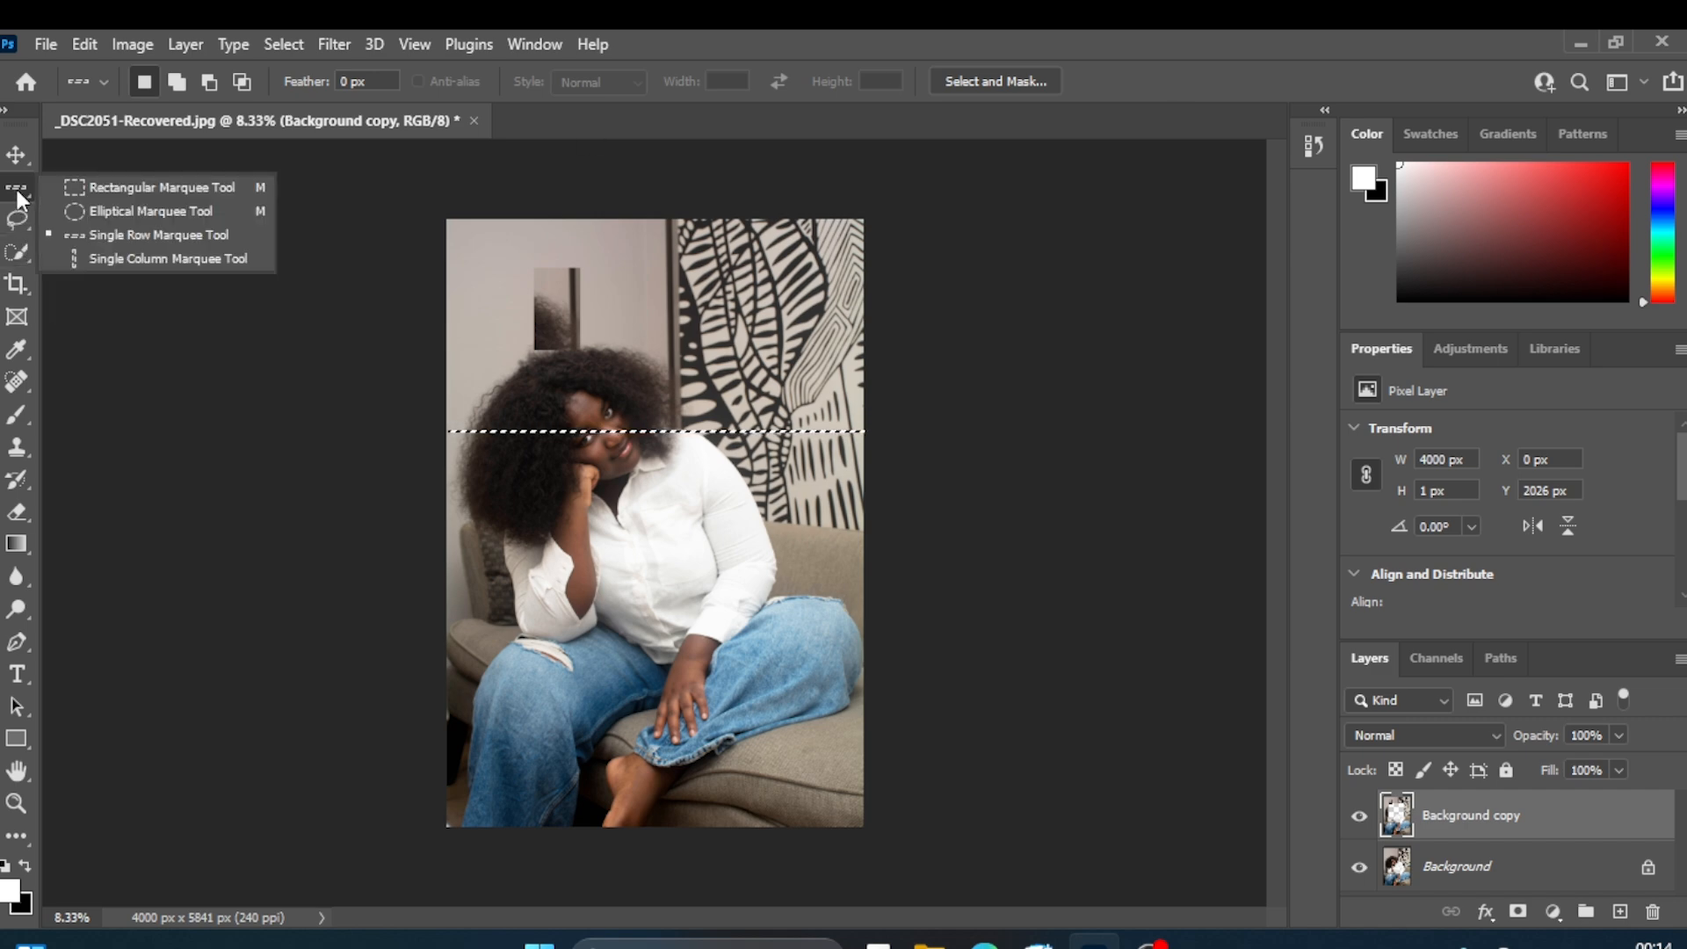
left_click(97, 258)
left_click_drag(599, 281, 659, 639)
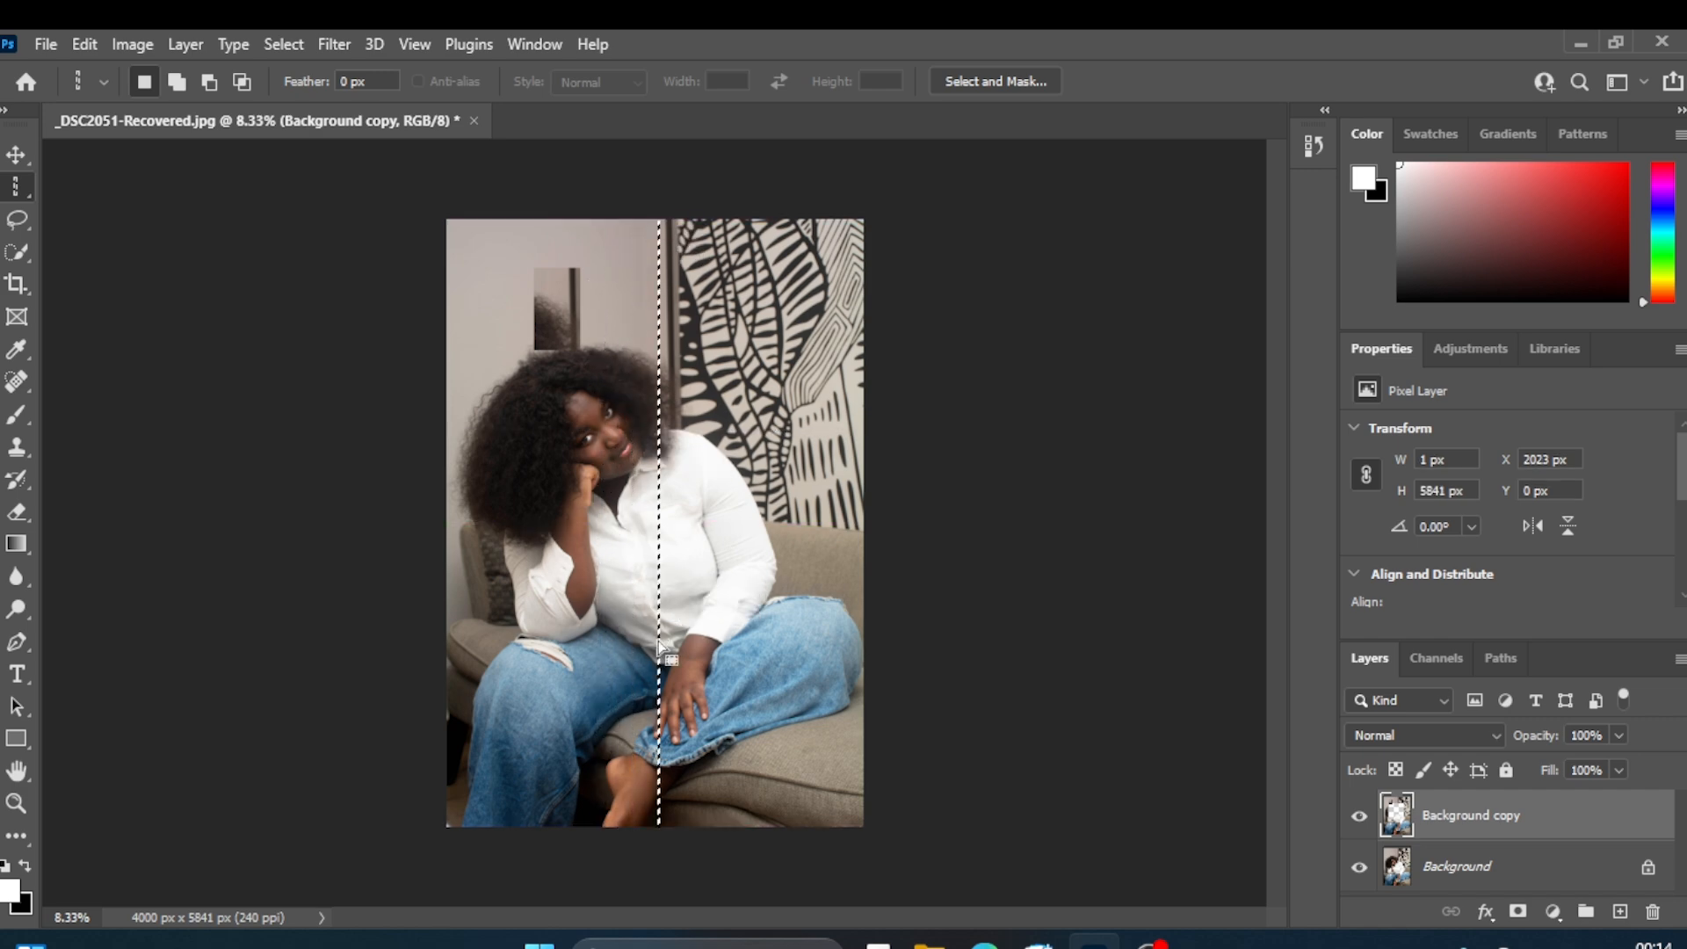
right_click(658, 556)
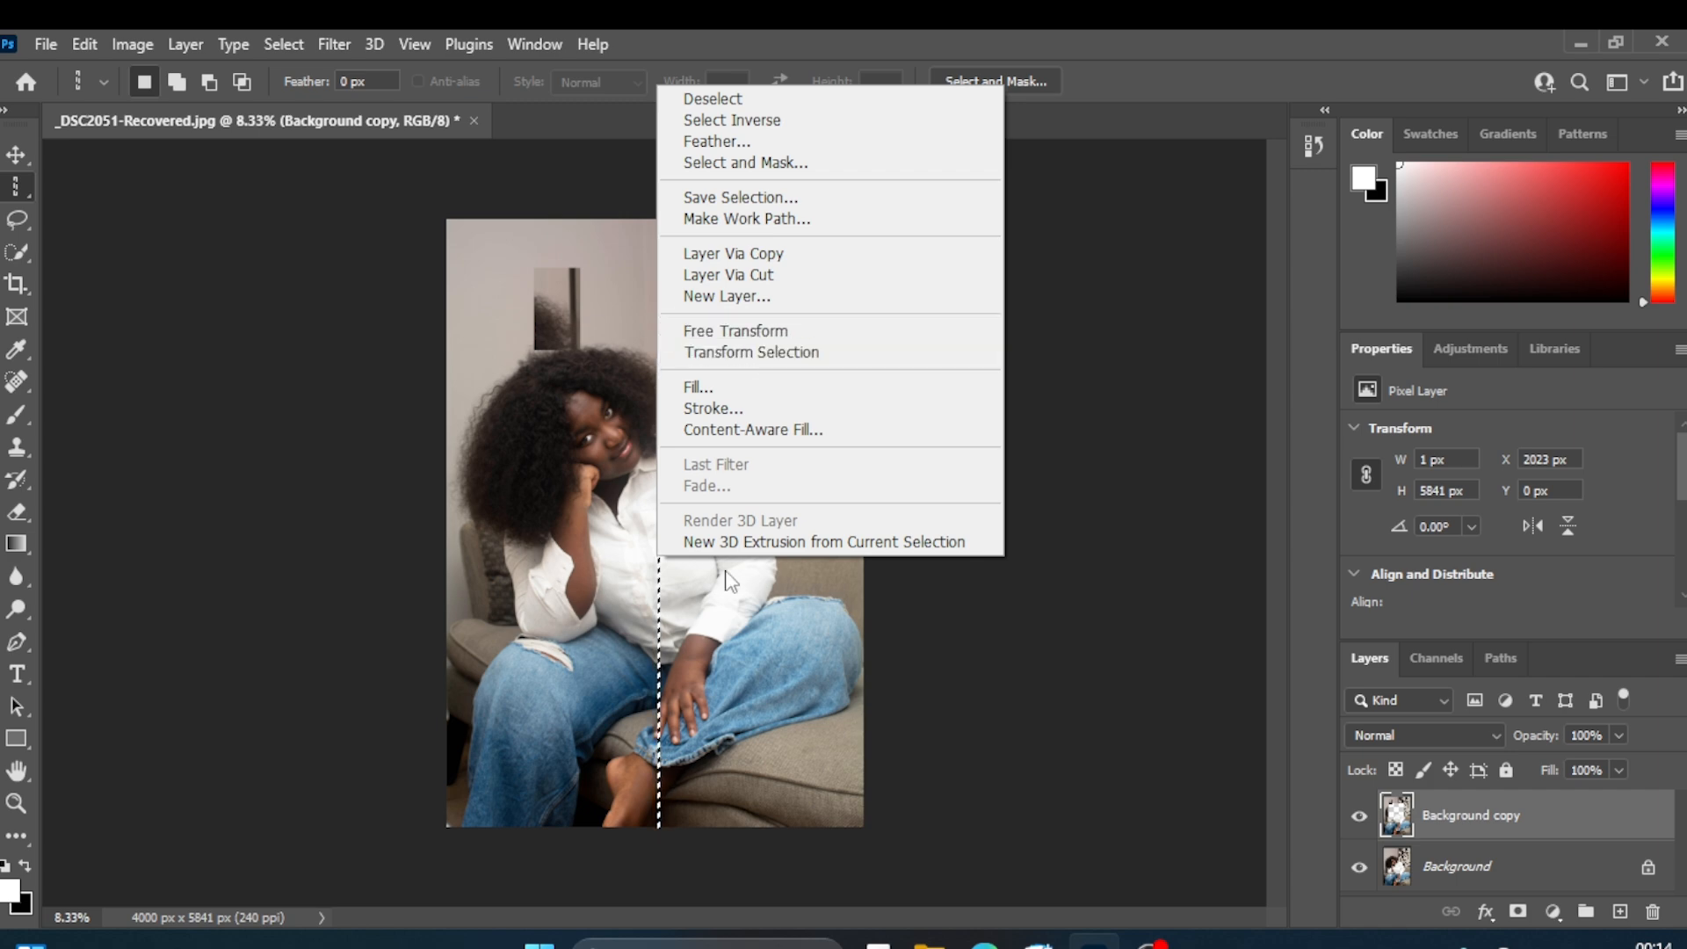
left_click(509, 378)
left_click(205, 388)
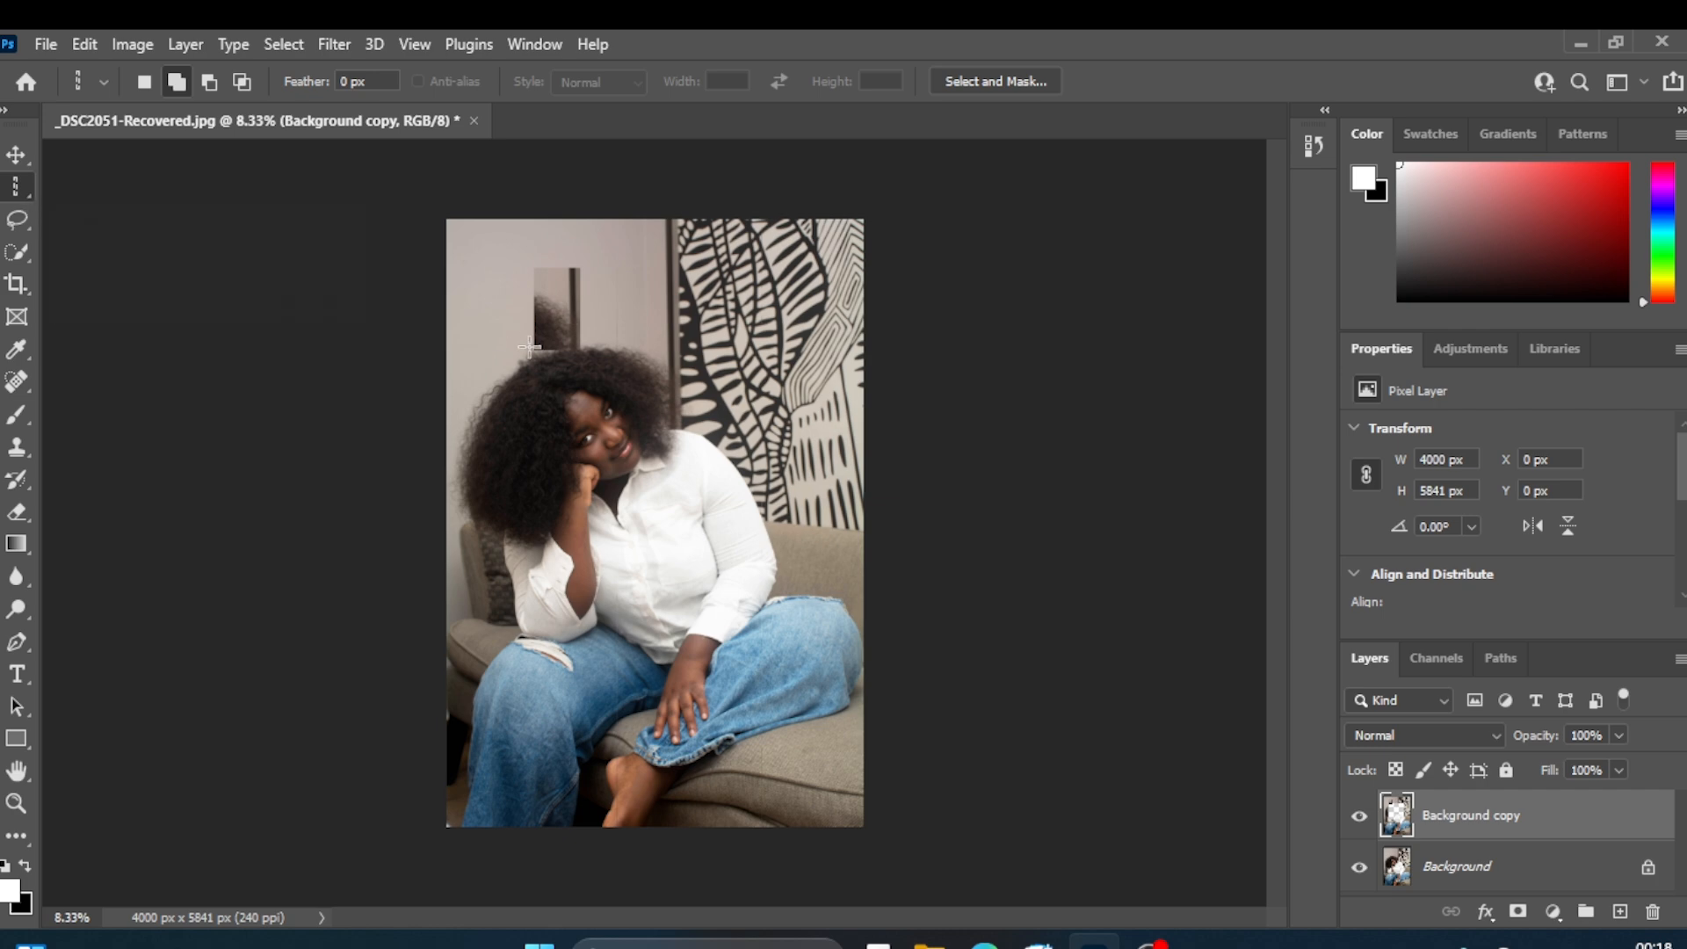
- Place a single-row selection at about Y 1559 px, and replace it with one at about Y 2554 px
right_click(30, 186)
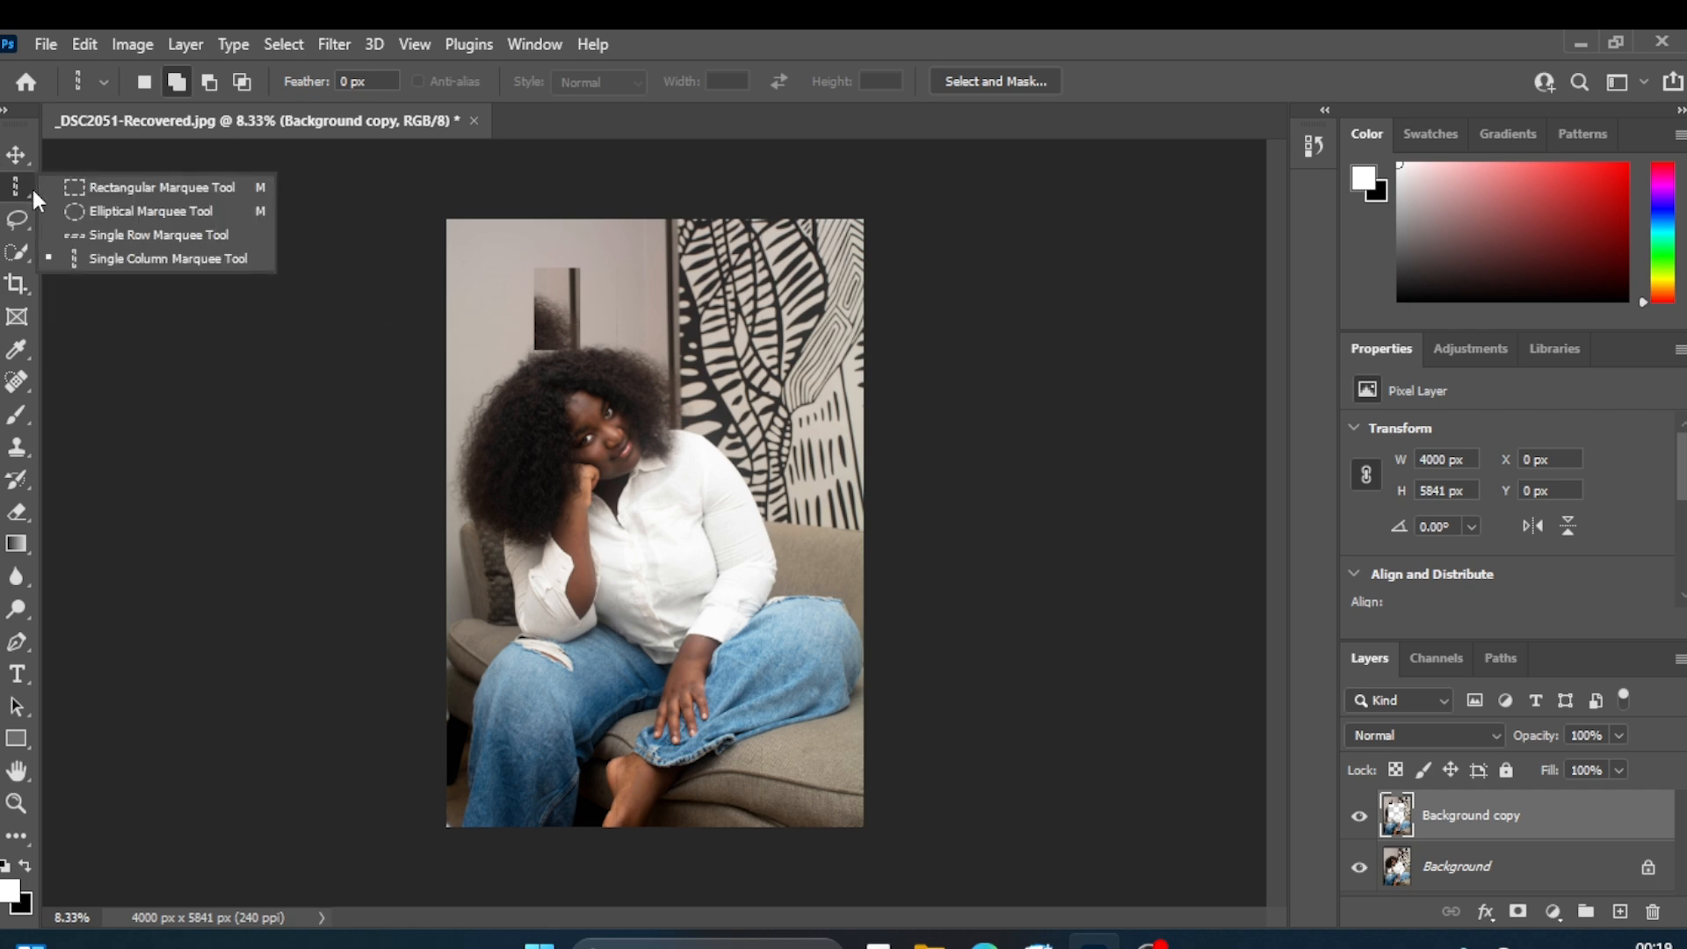
left_click(86, 234)
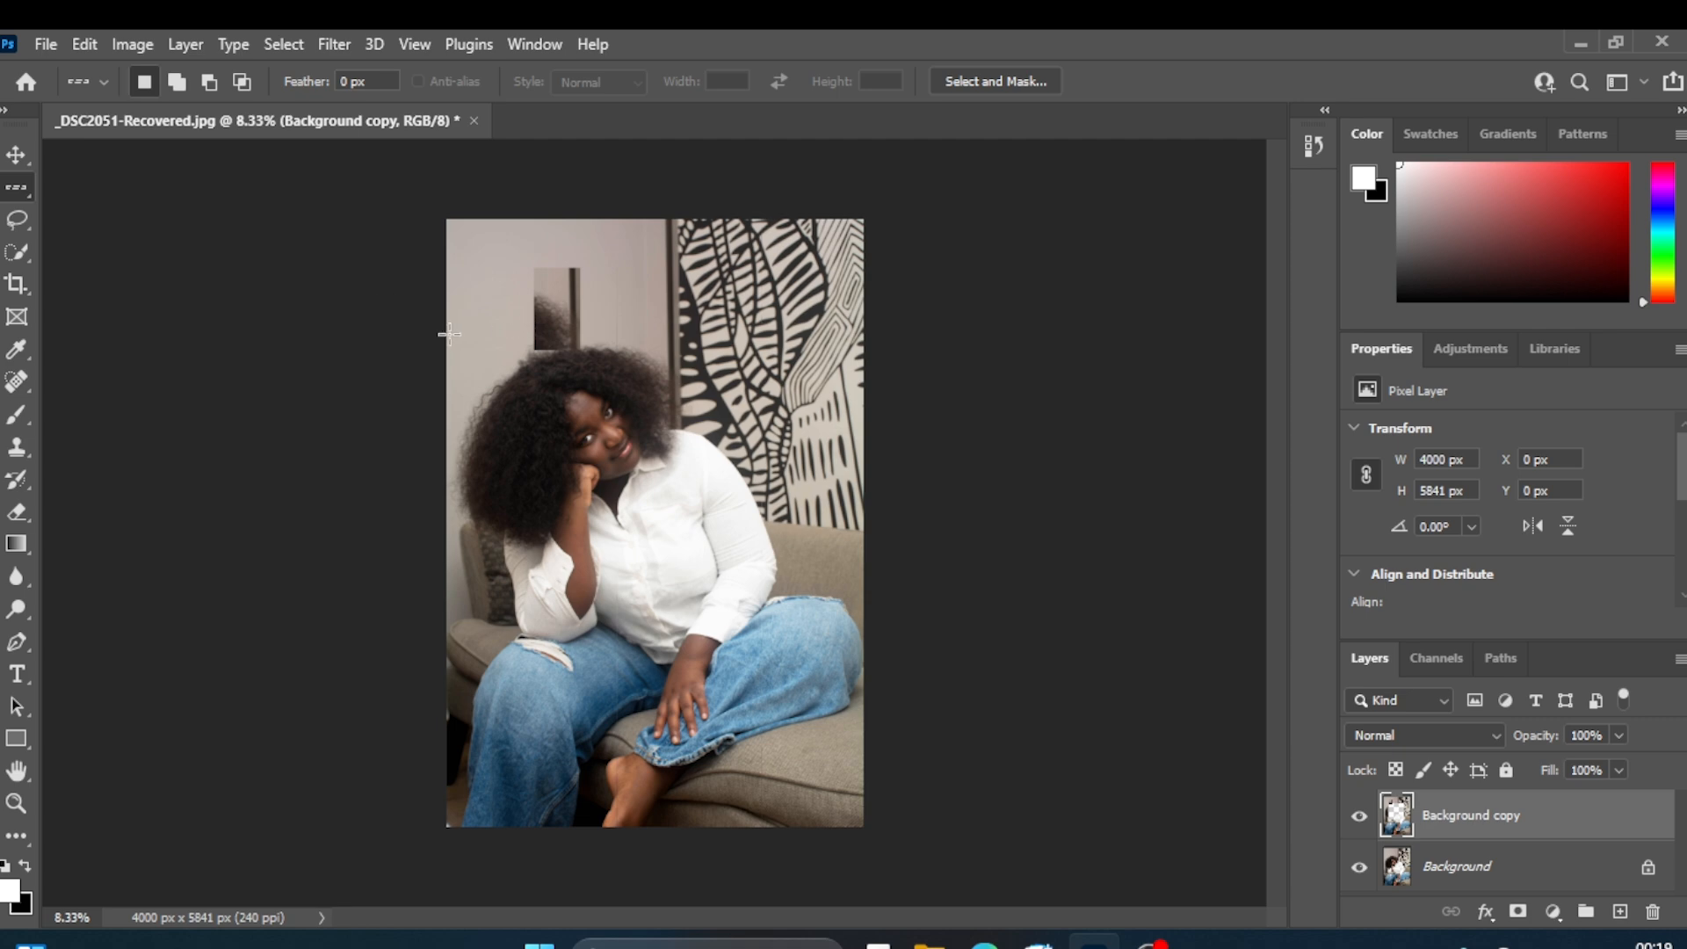
left_click_drag(427, 332, 778, 382)
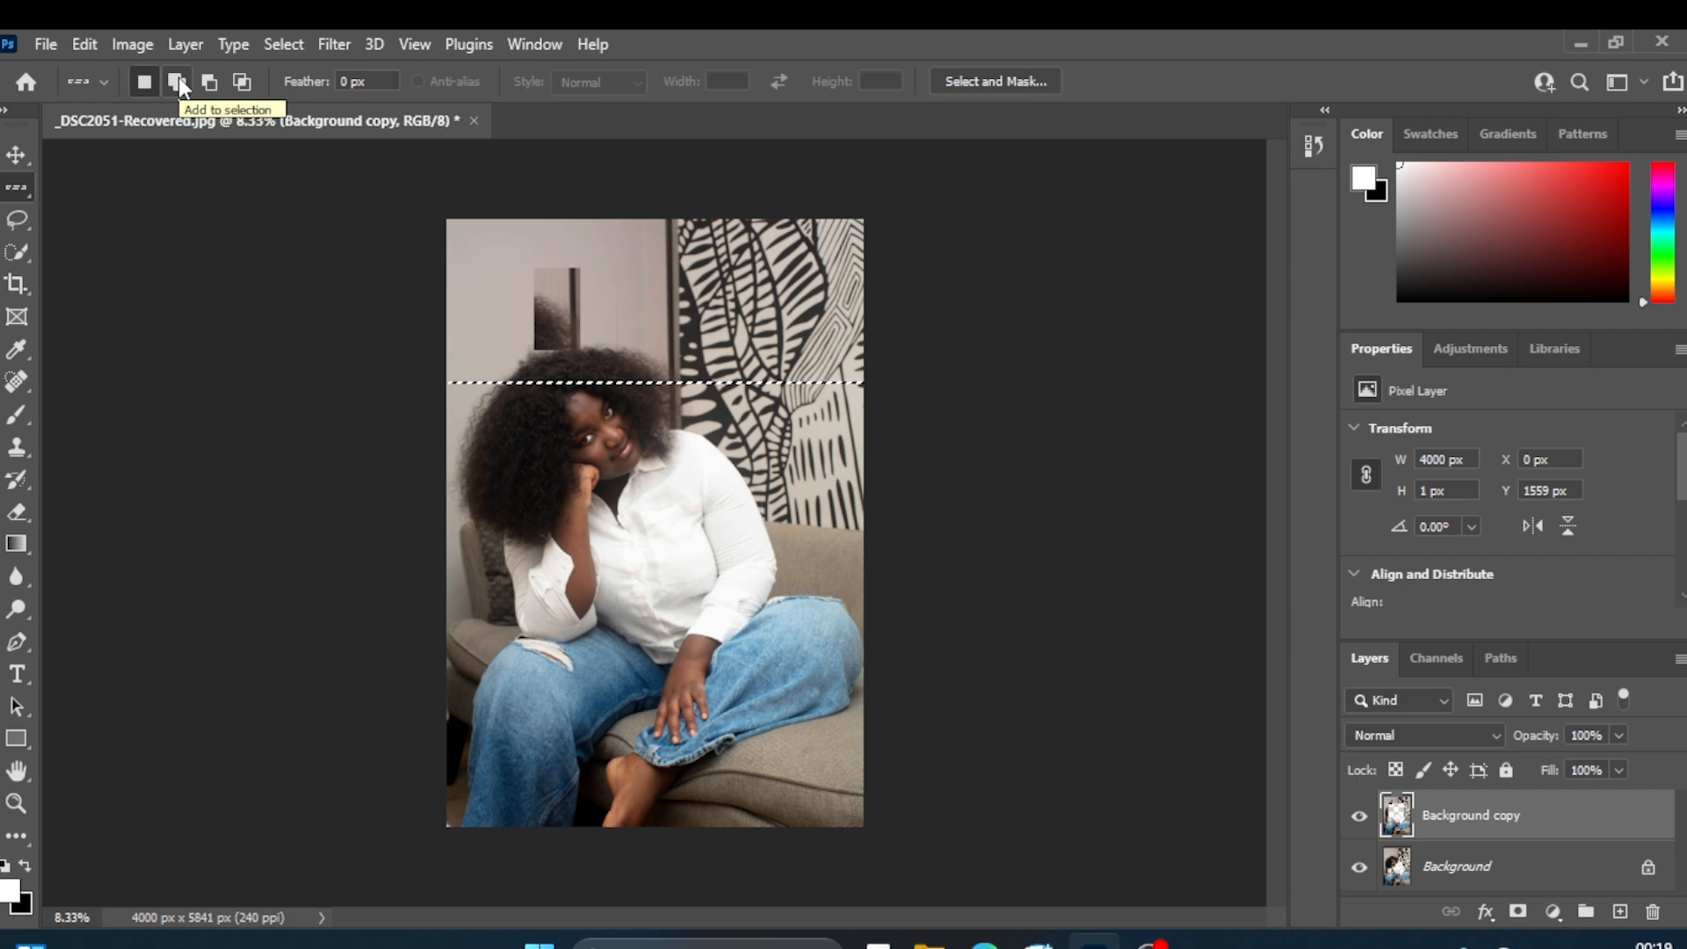
left_click(179, 82)
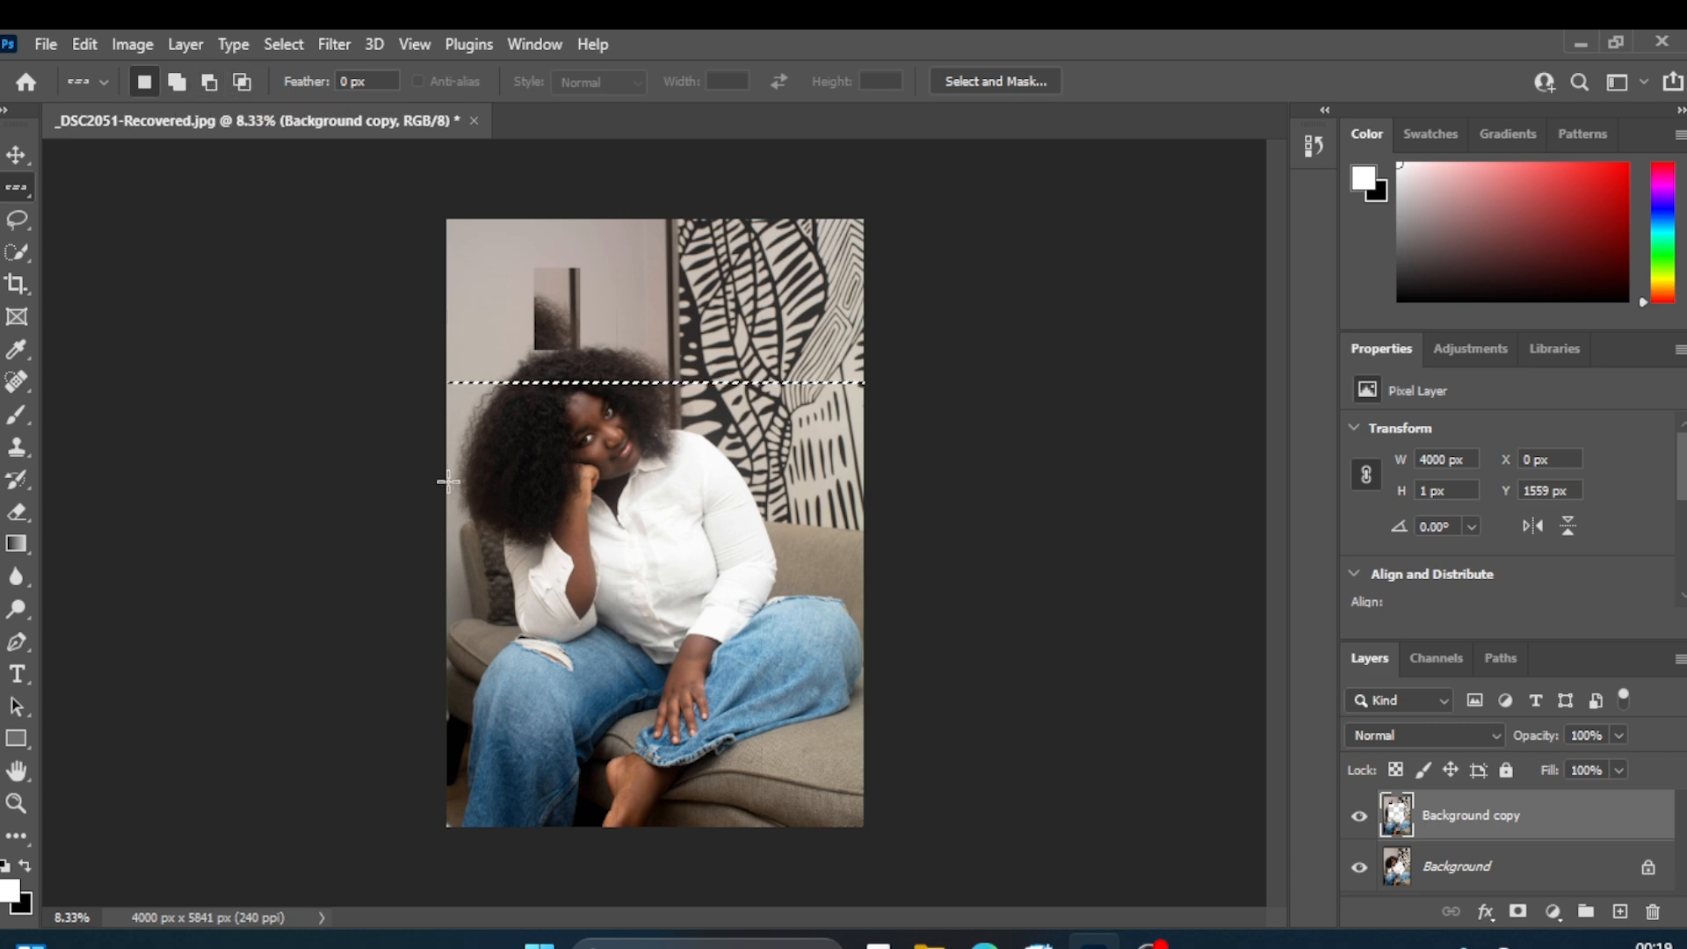
left_click_drag(448, 481, 778, 485)
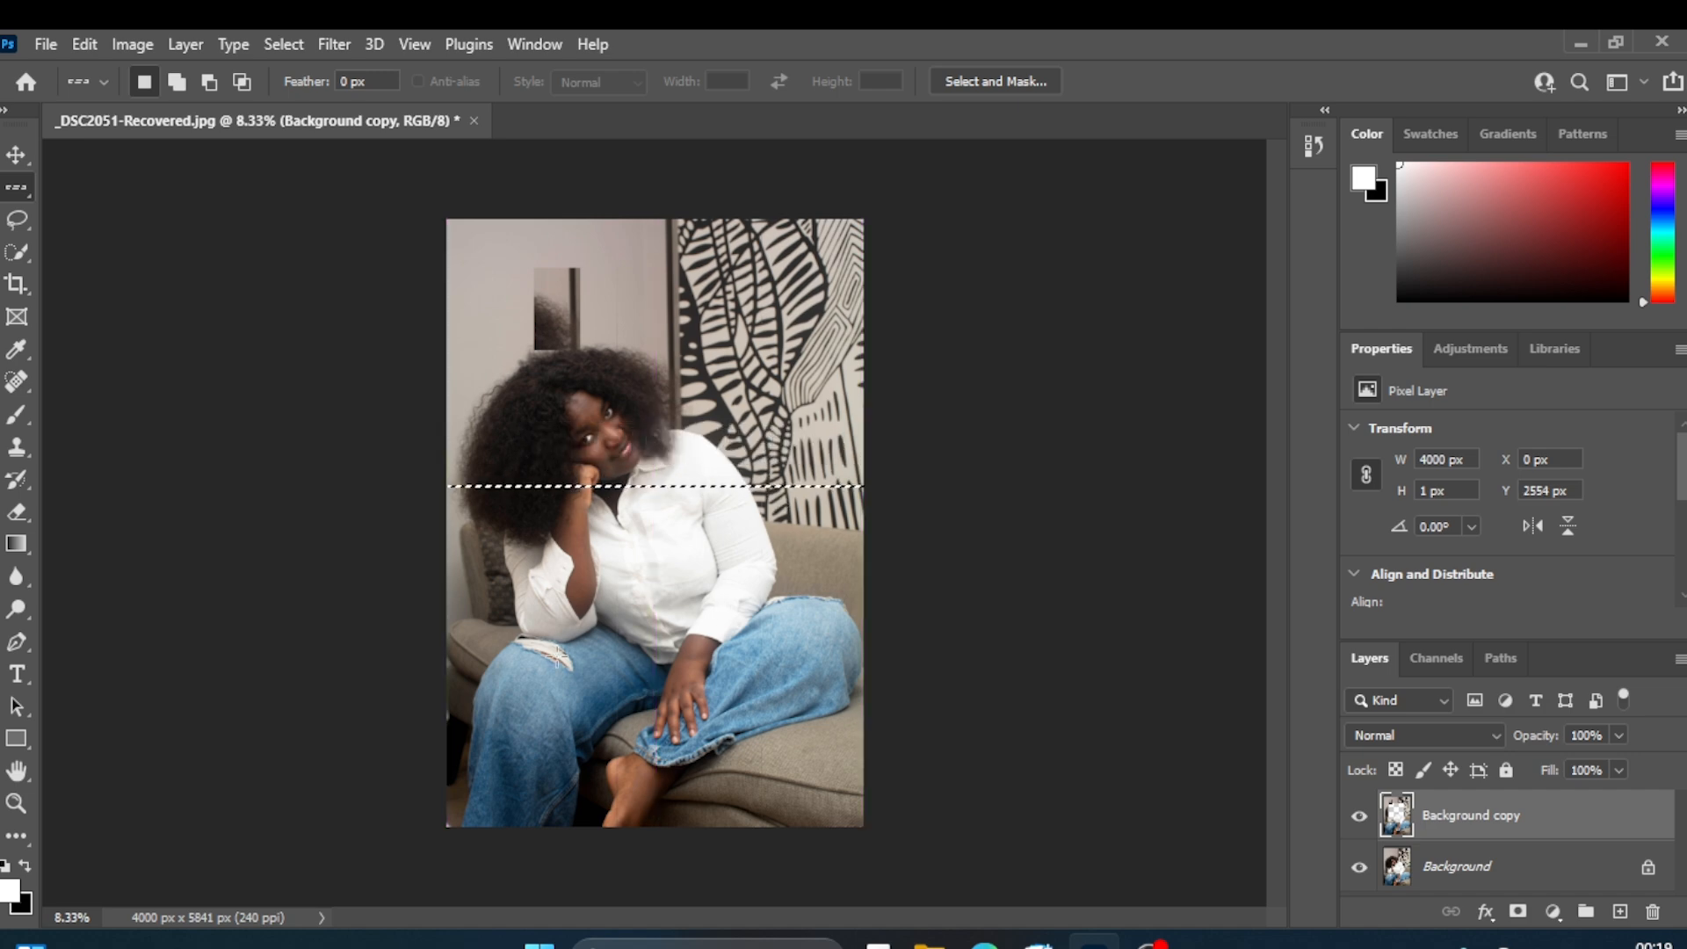
- Add single-row selections at about Y 1547 px and near the waist, extending the combined selection to about 2280 px high
left_click(176, 82)
left_click_drag(437, 376, 563, 380)
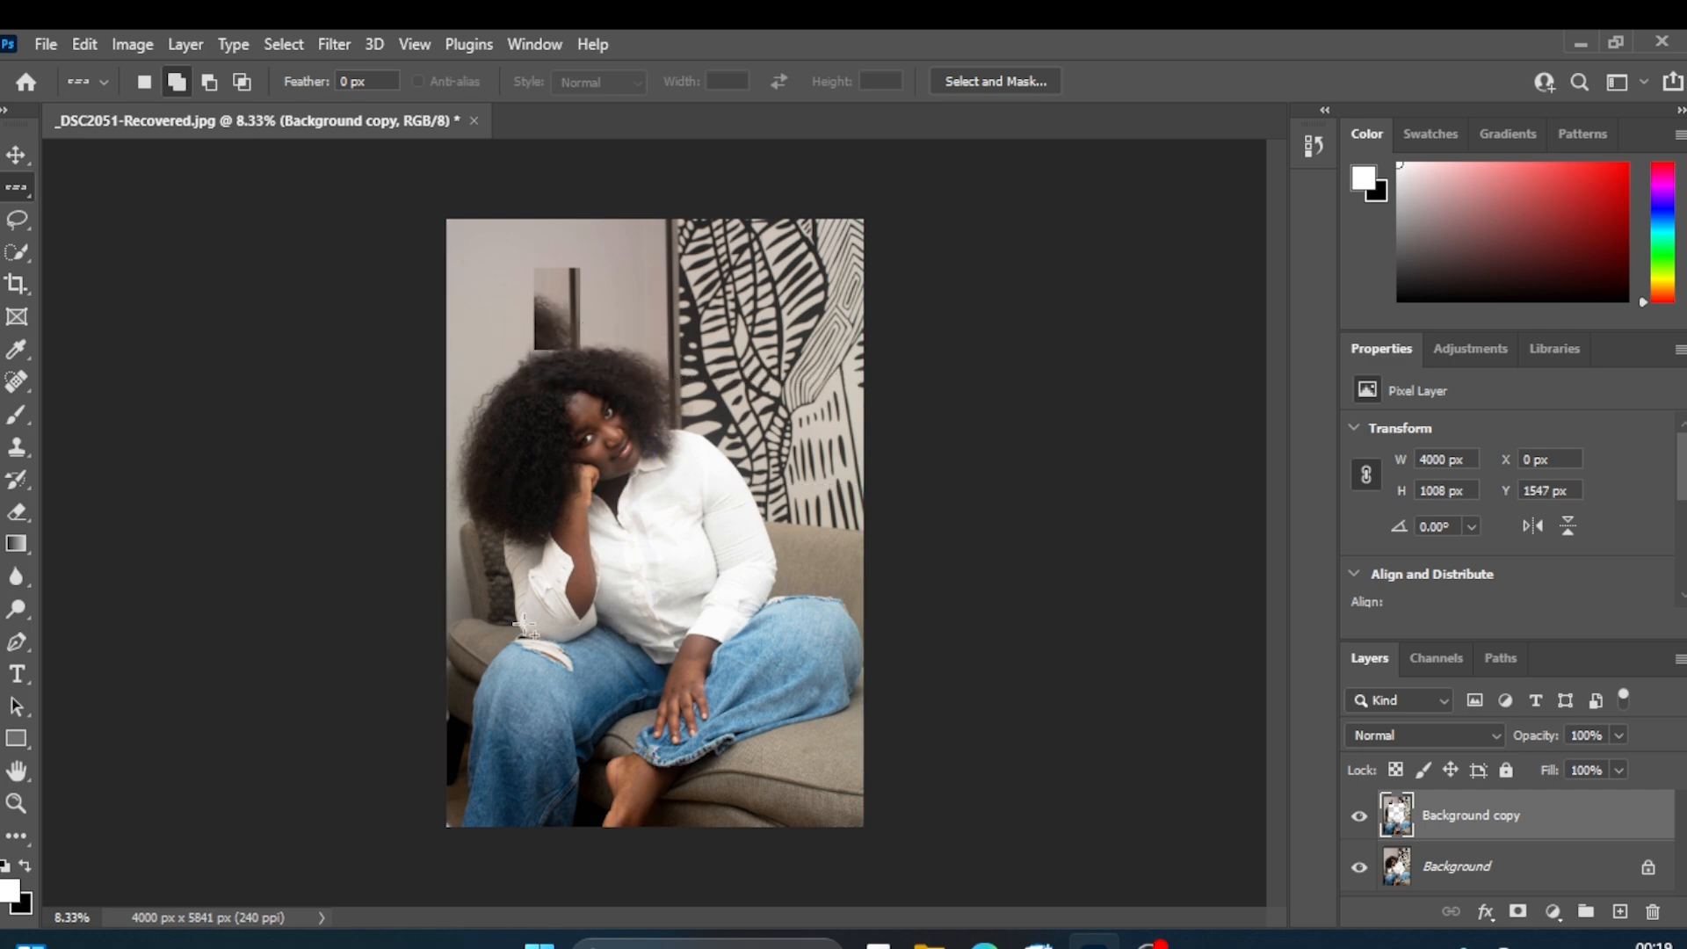
left_click_drag(454, 616, 514, 618)
left_click(514, 618)
- Free-transform the selected pixel rows, scaling them to about 97.90% and moving their centre down to about Y 3262.70 px
right_click(514, 619)
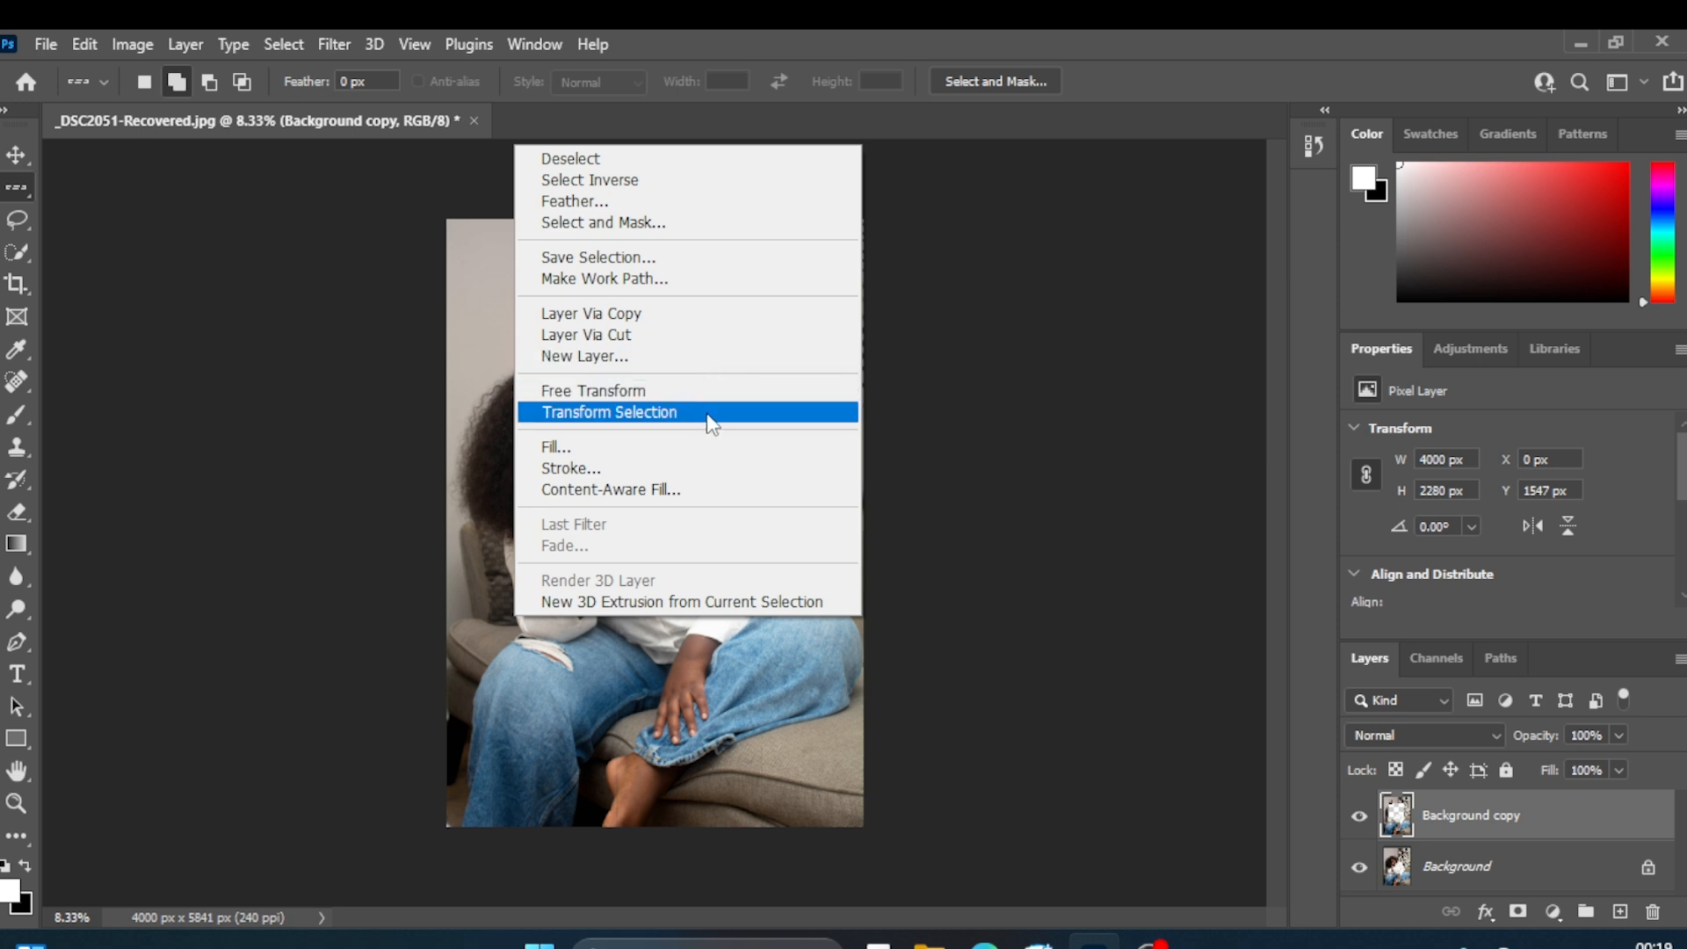
left_click(615, 391)
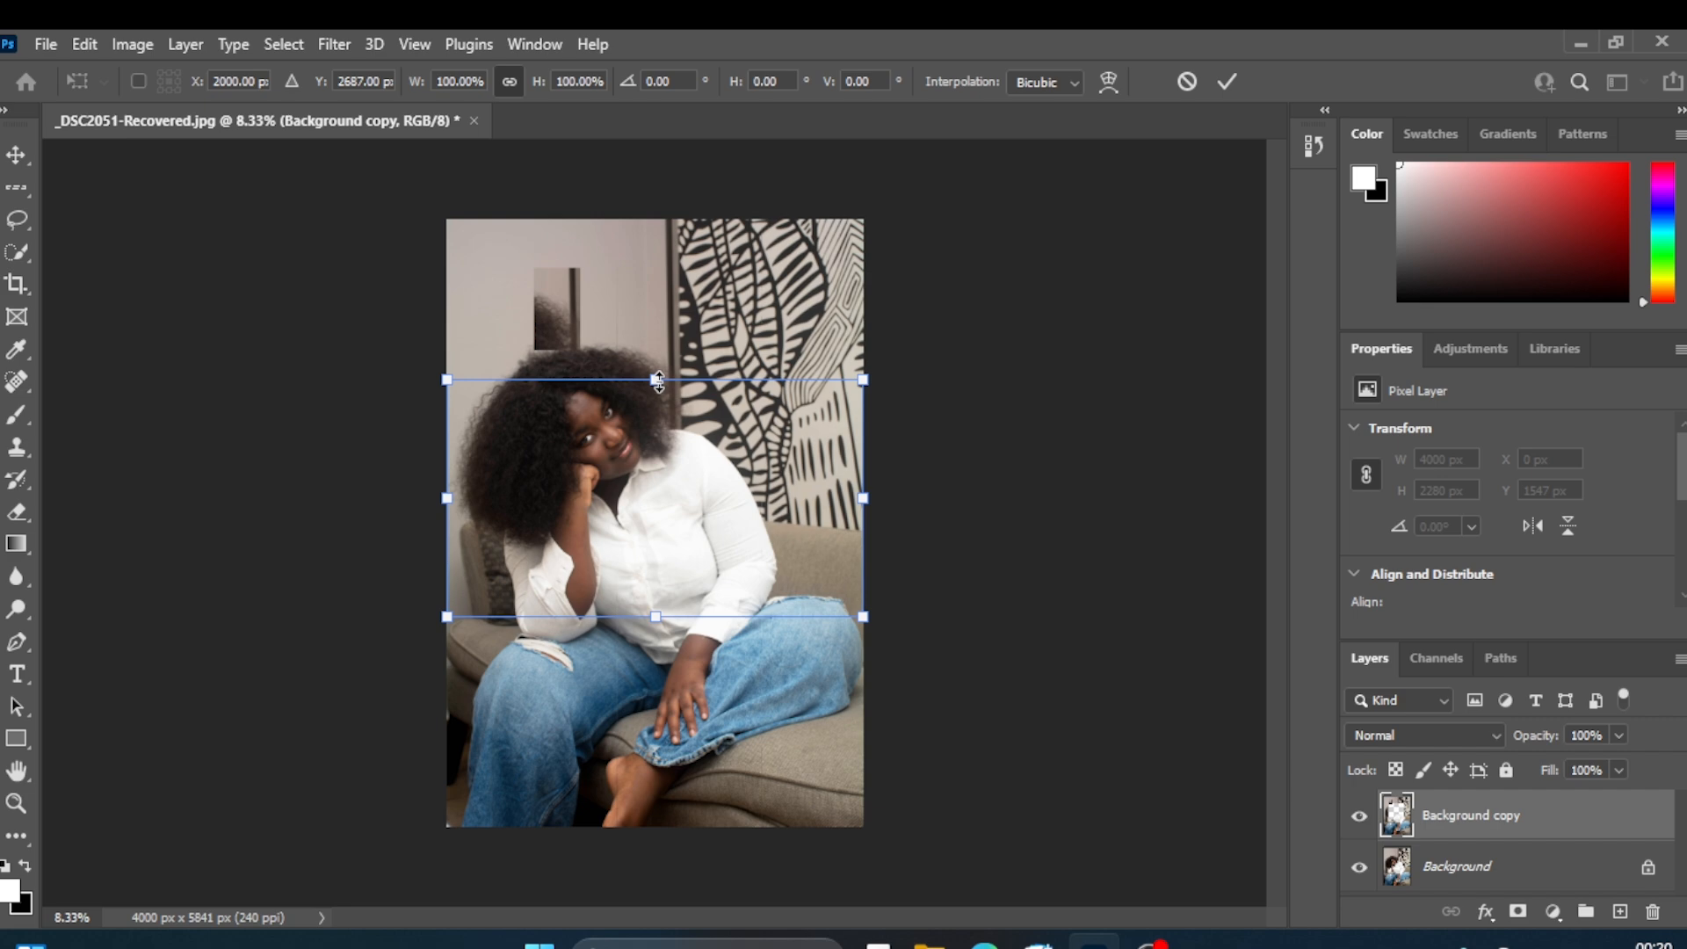
left_click_drag(658, 383, 650, 441)
left_click_drag(651, 616, 654, 674)
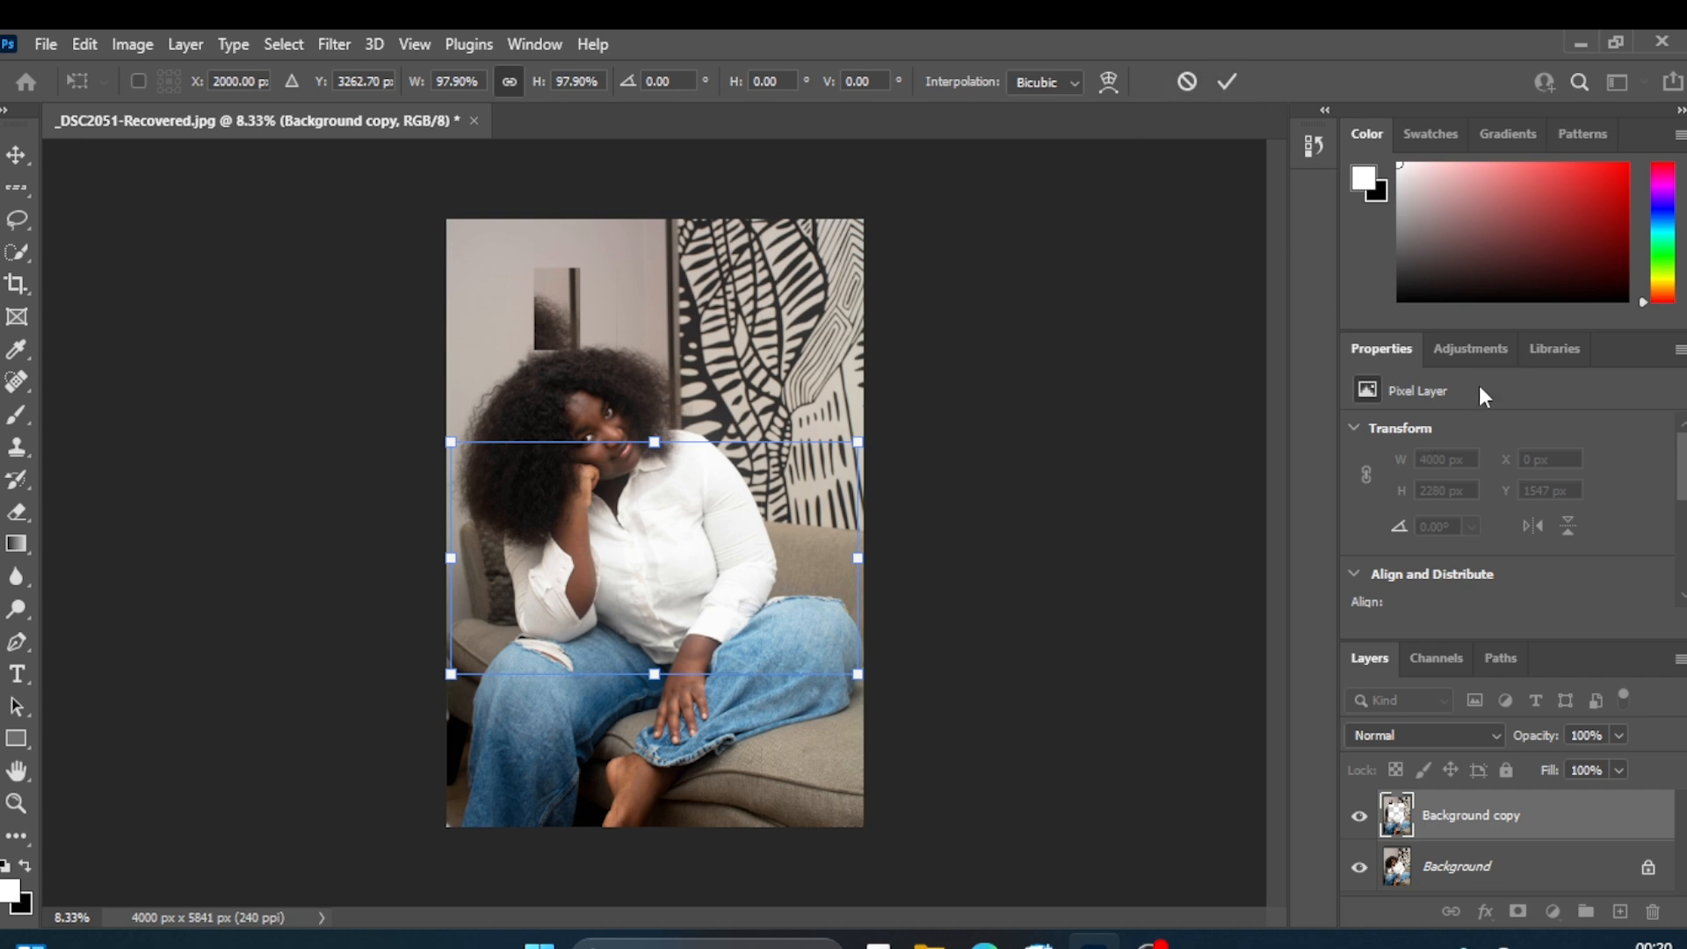
left_click(1227, 81)
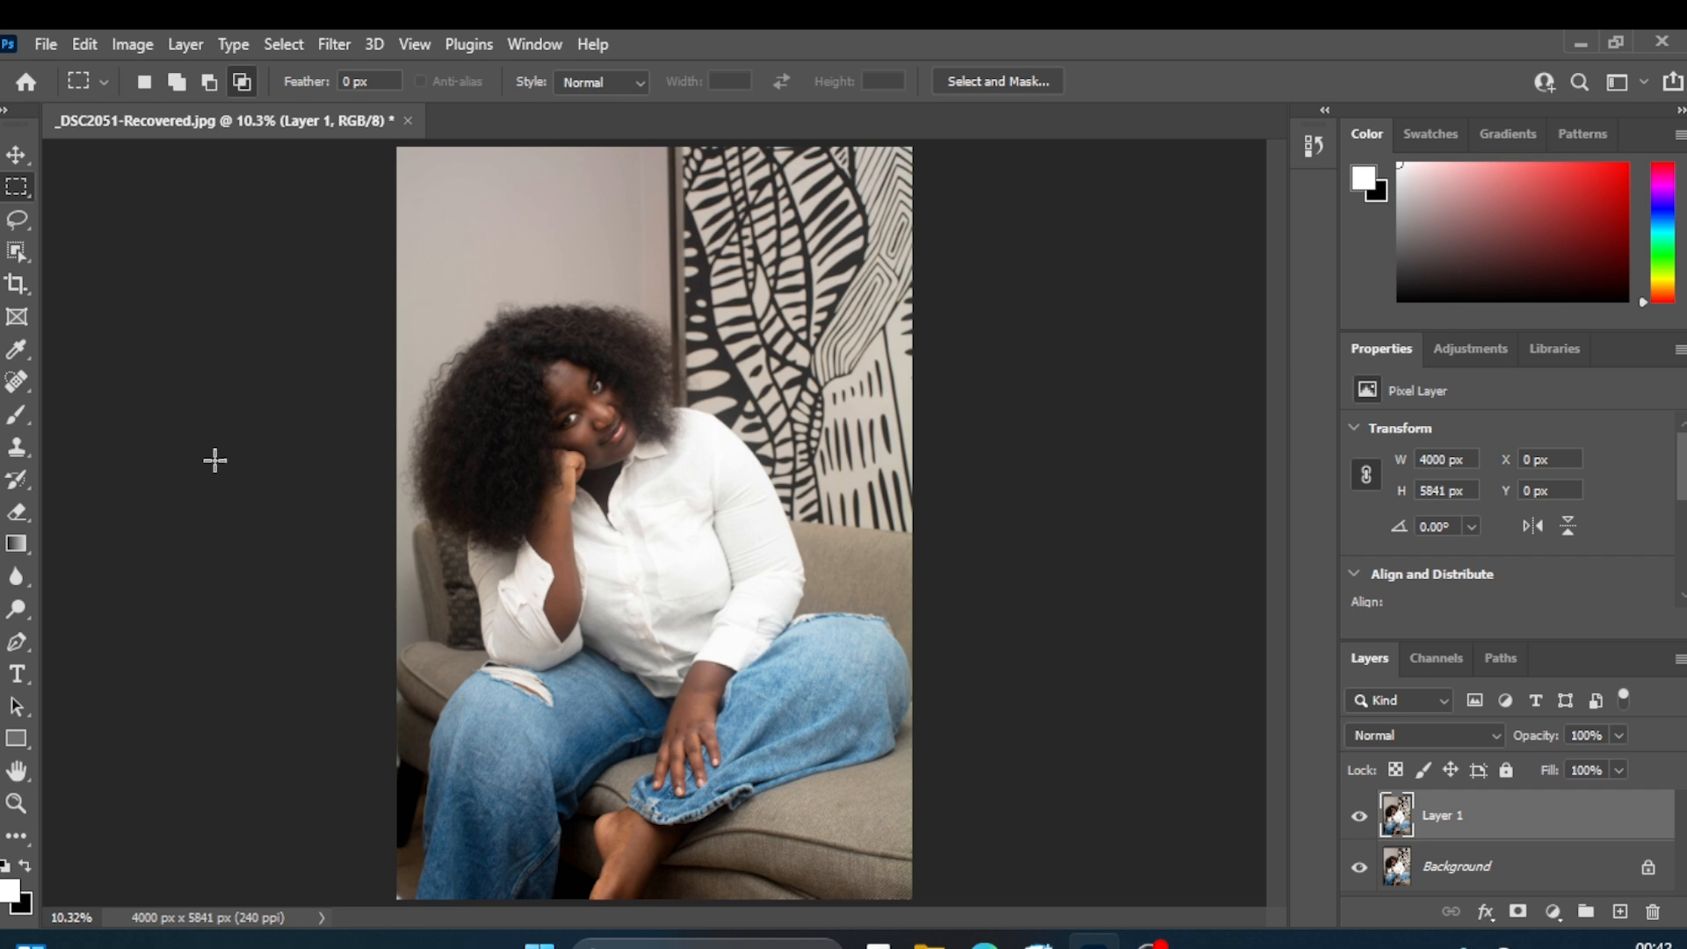
- Switch from the Rectangular Marquee tool to the Elliptical Marquee tool
right_click(28, 188)
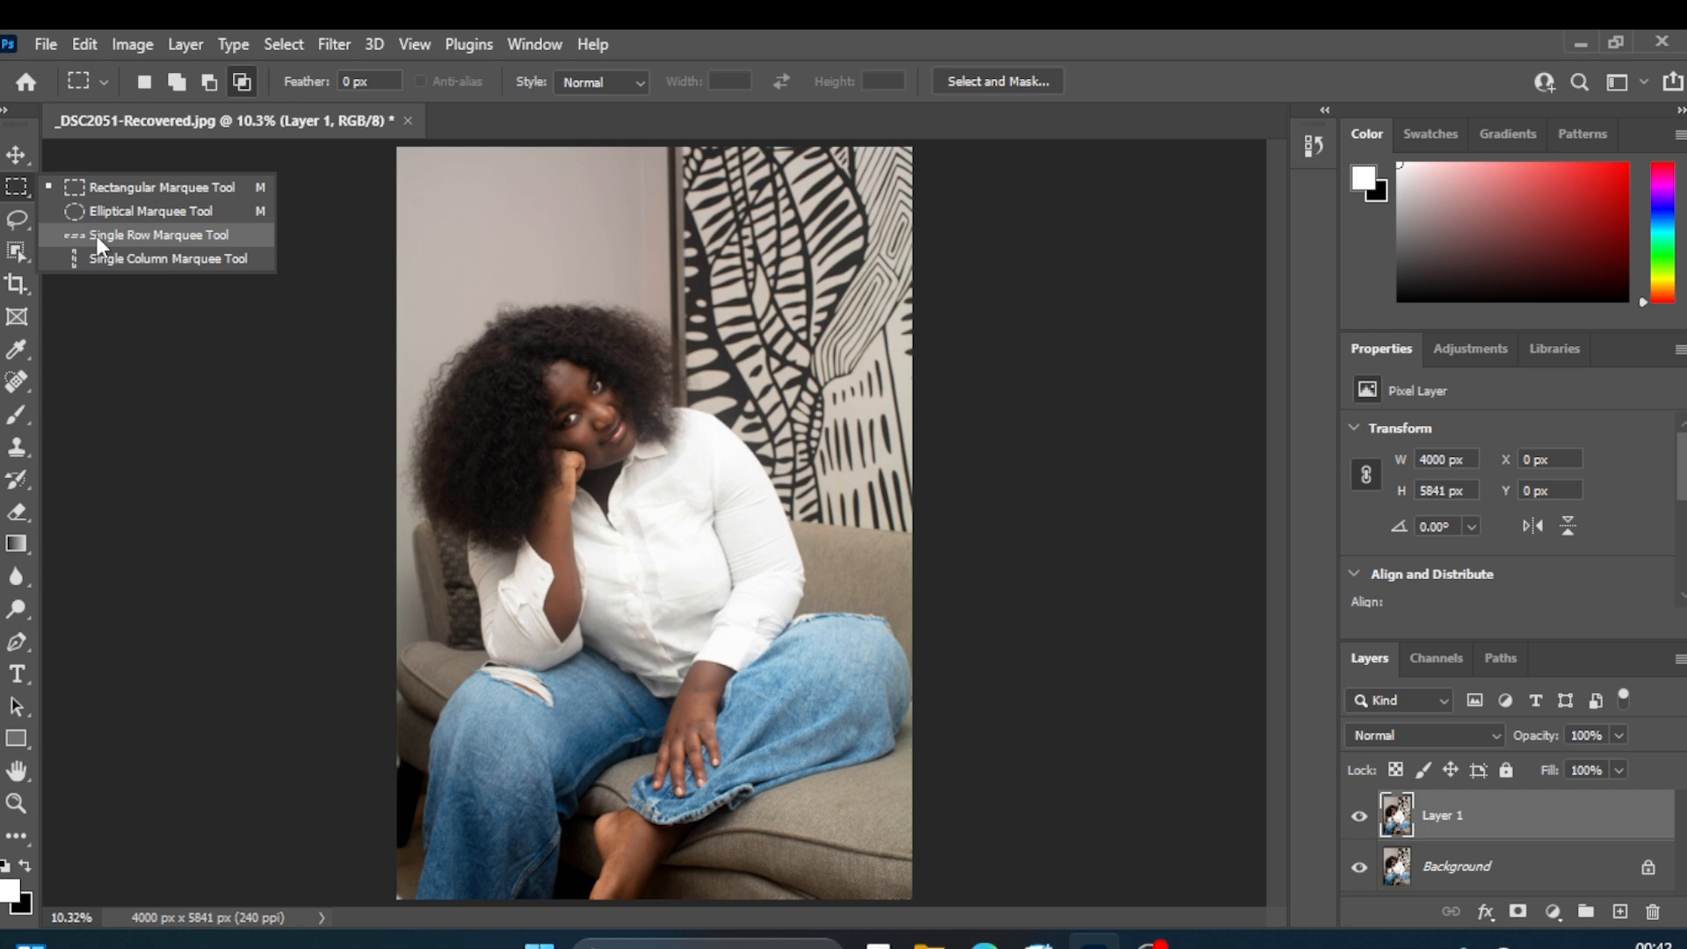
left_click(19, 188)
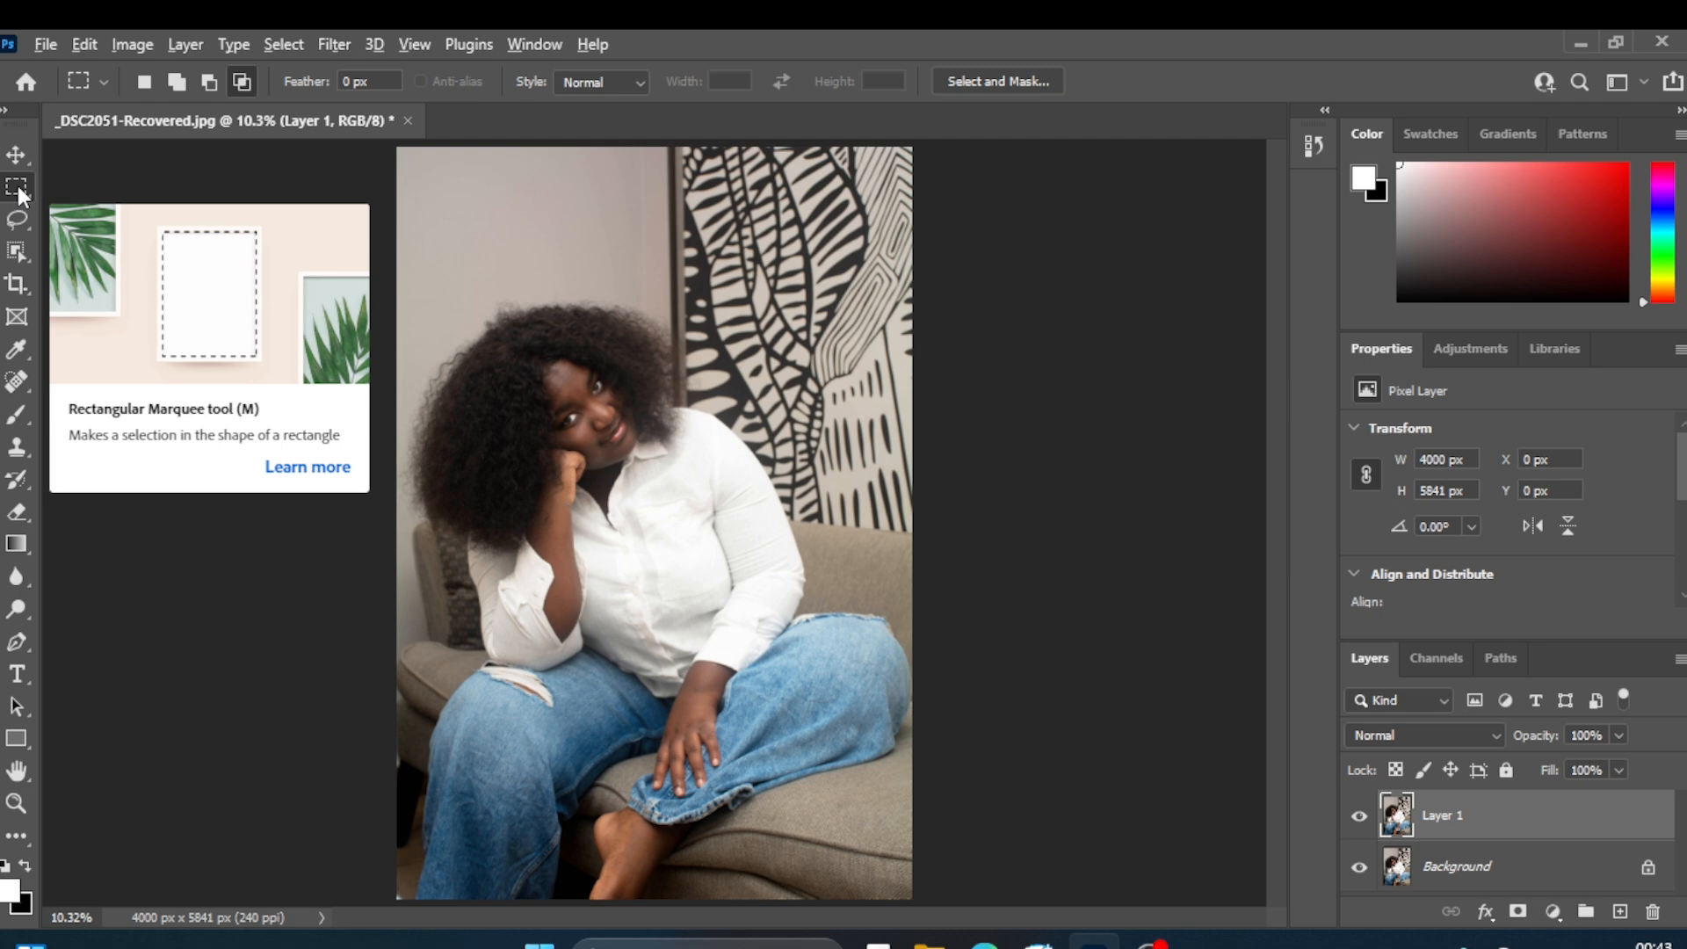
left_click(19, 188, "alt")
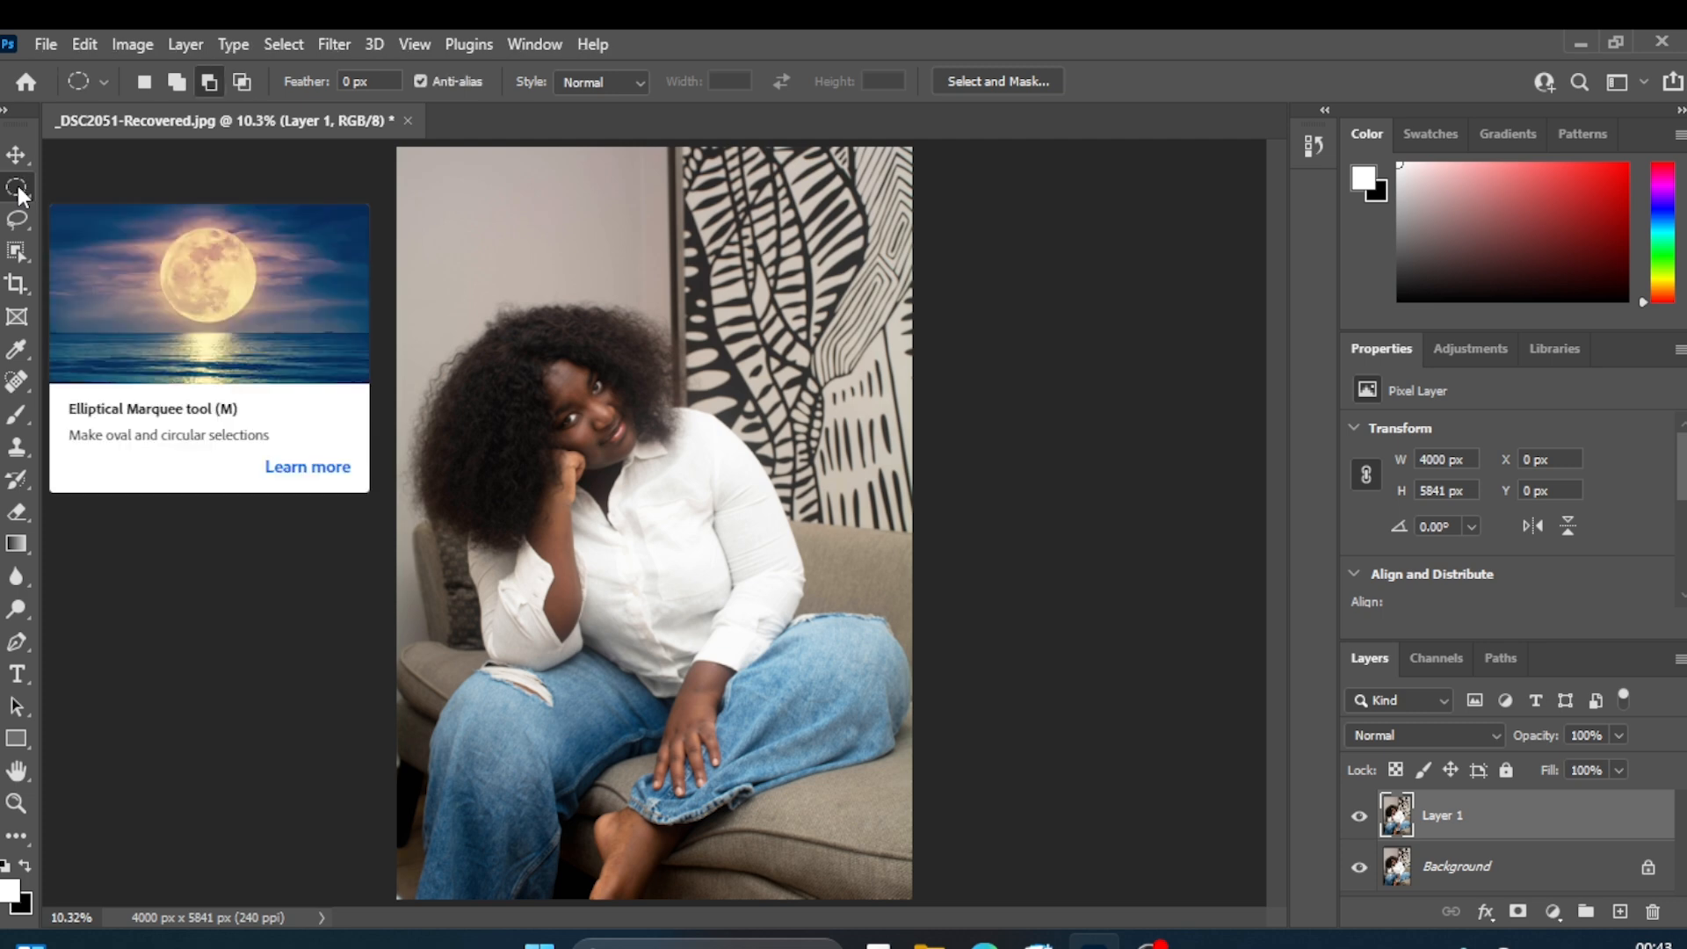
- Cycle through the elliptical, single-row, single-column and rectangular marquee tools, ending on the Rectangular Marquee tool
left_click(18, 188, "alt")
left_click(18, 187, "alt")
left_click(17, 186, "alt")
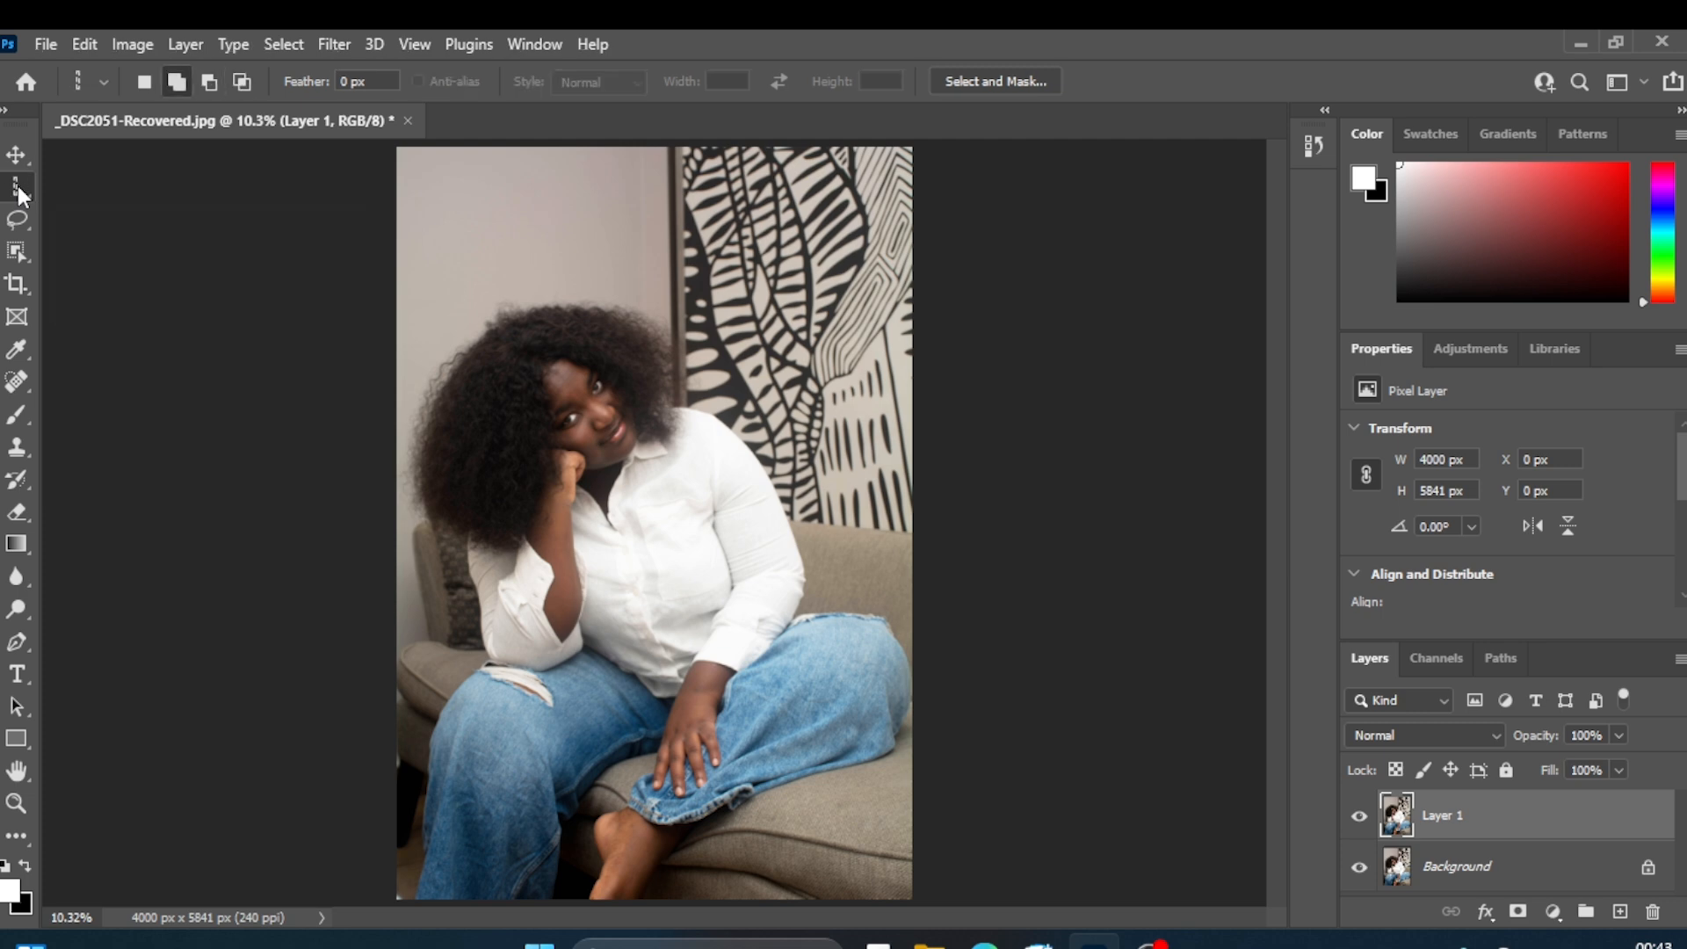
left_click(18, 186, "alt")
left_click(17, 187, "alt")
left_click(17, 186, "alt")
left_click(18, 186, "alt")
left_click(18, 187, "alt")
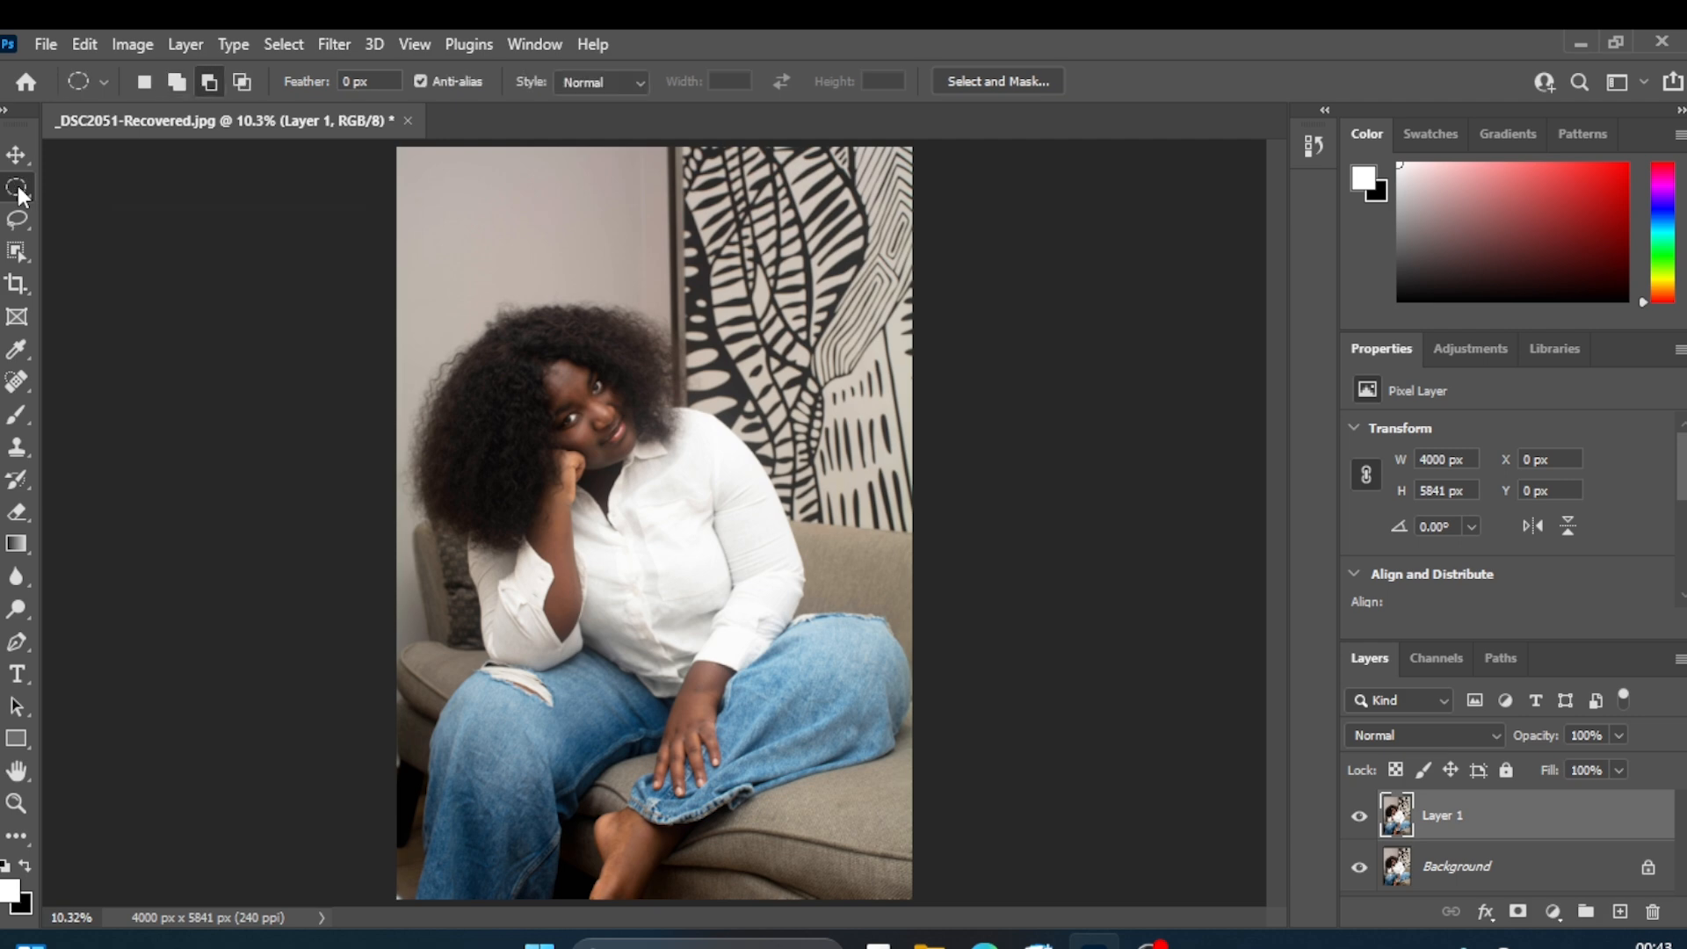
left_click(17, 186, "alt")
left_click(17, 186, "alt")
left_click(16, 182, "alt")
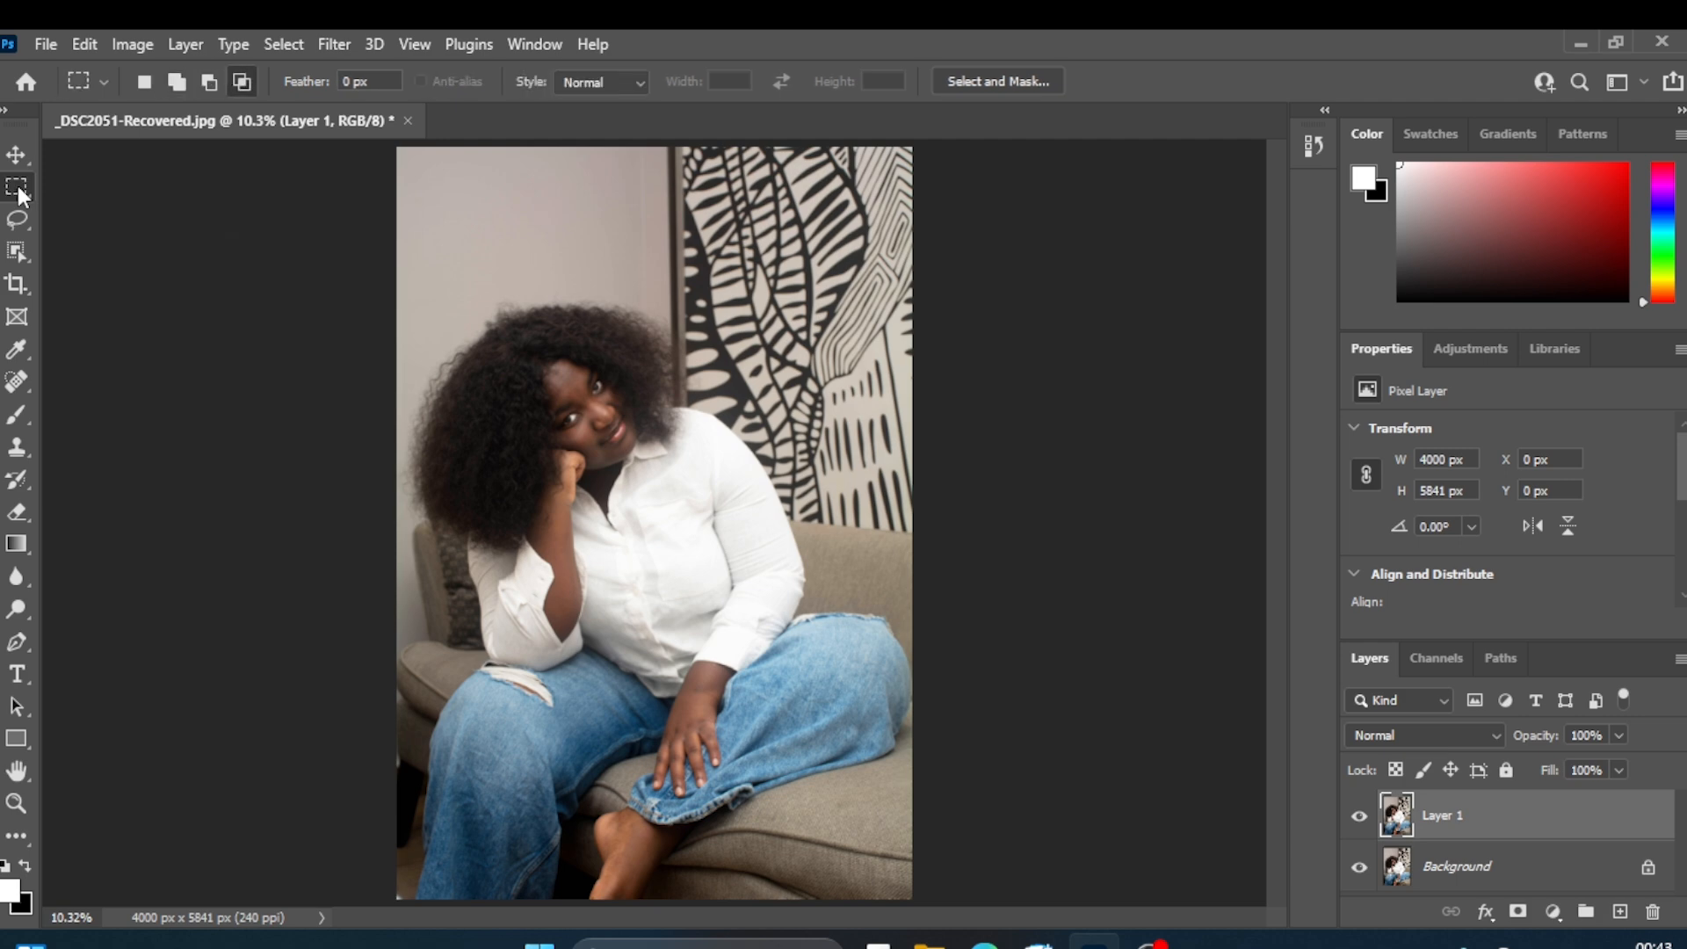
left_click(17, 187, "alt")
left_click(18, 186, "alt")
left_click(18, 186, "alt")
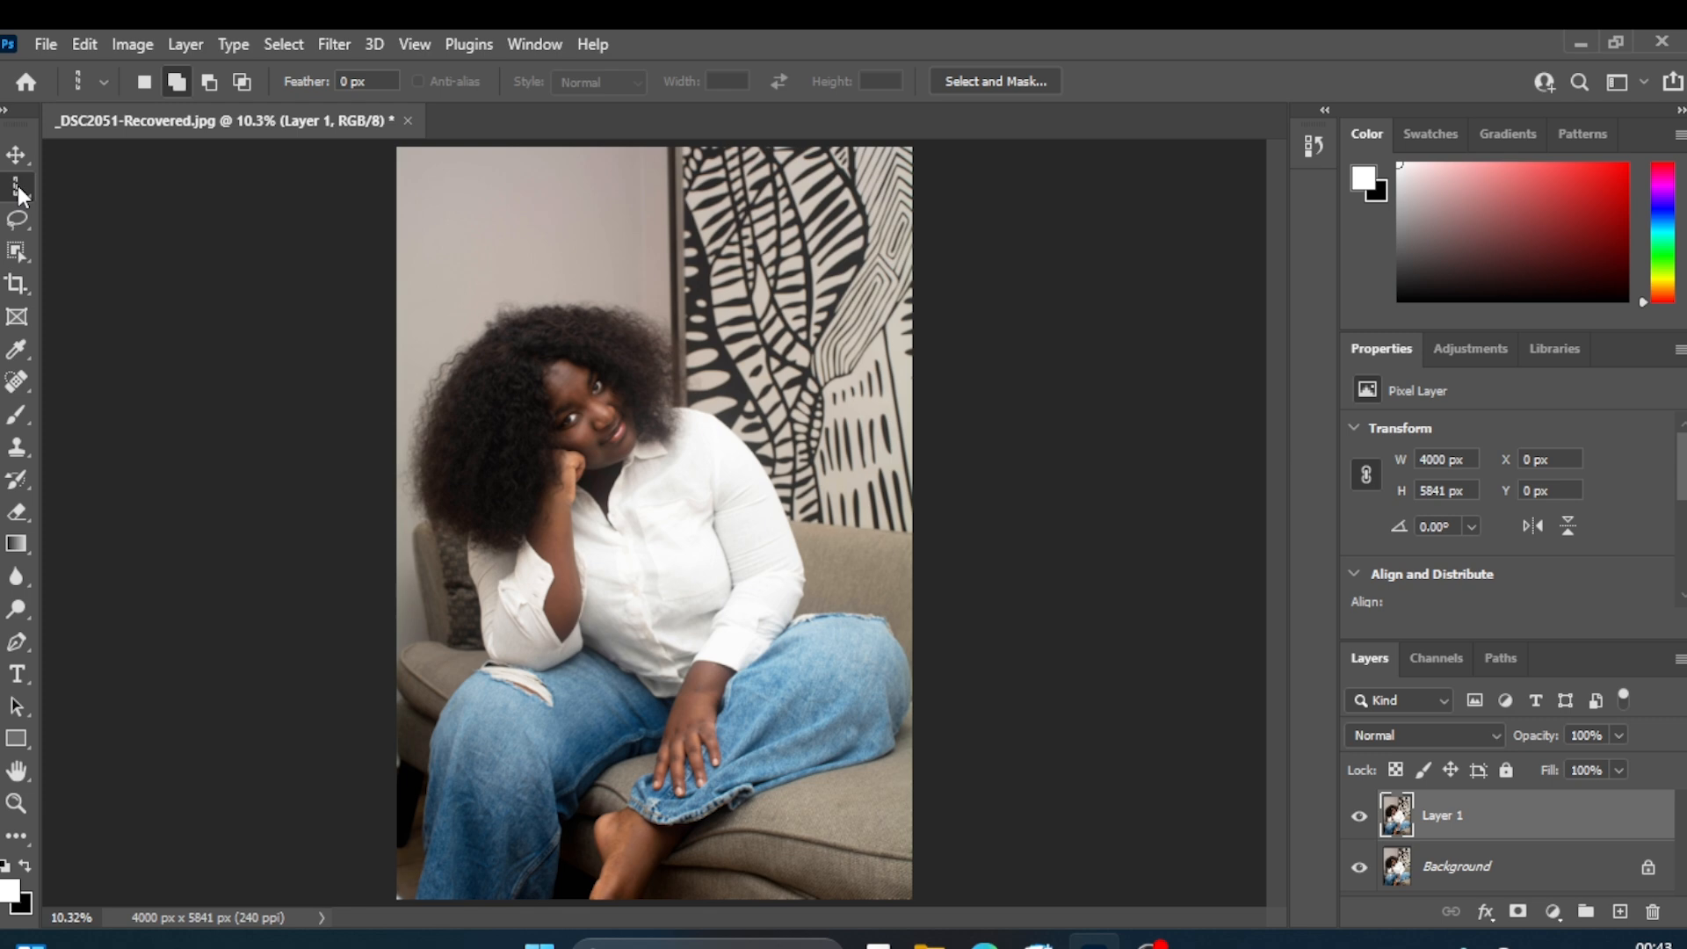
left_click(18, 186, "alt")
left_click(17, 187, "alt")
left_click(17, 186, "alt")
left_click(17, 187, "alt")
left_click(18, 186, "alt")
left_click(16, 182, "alt")
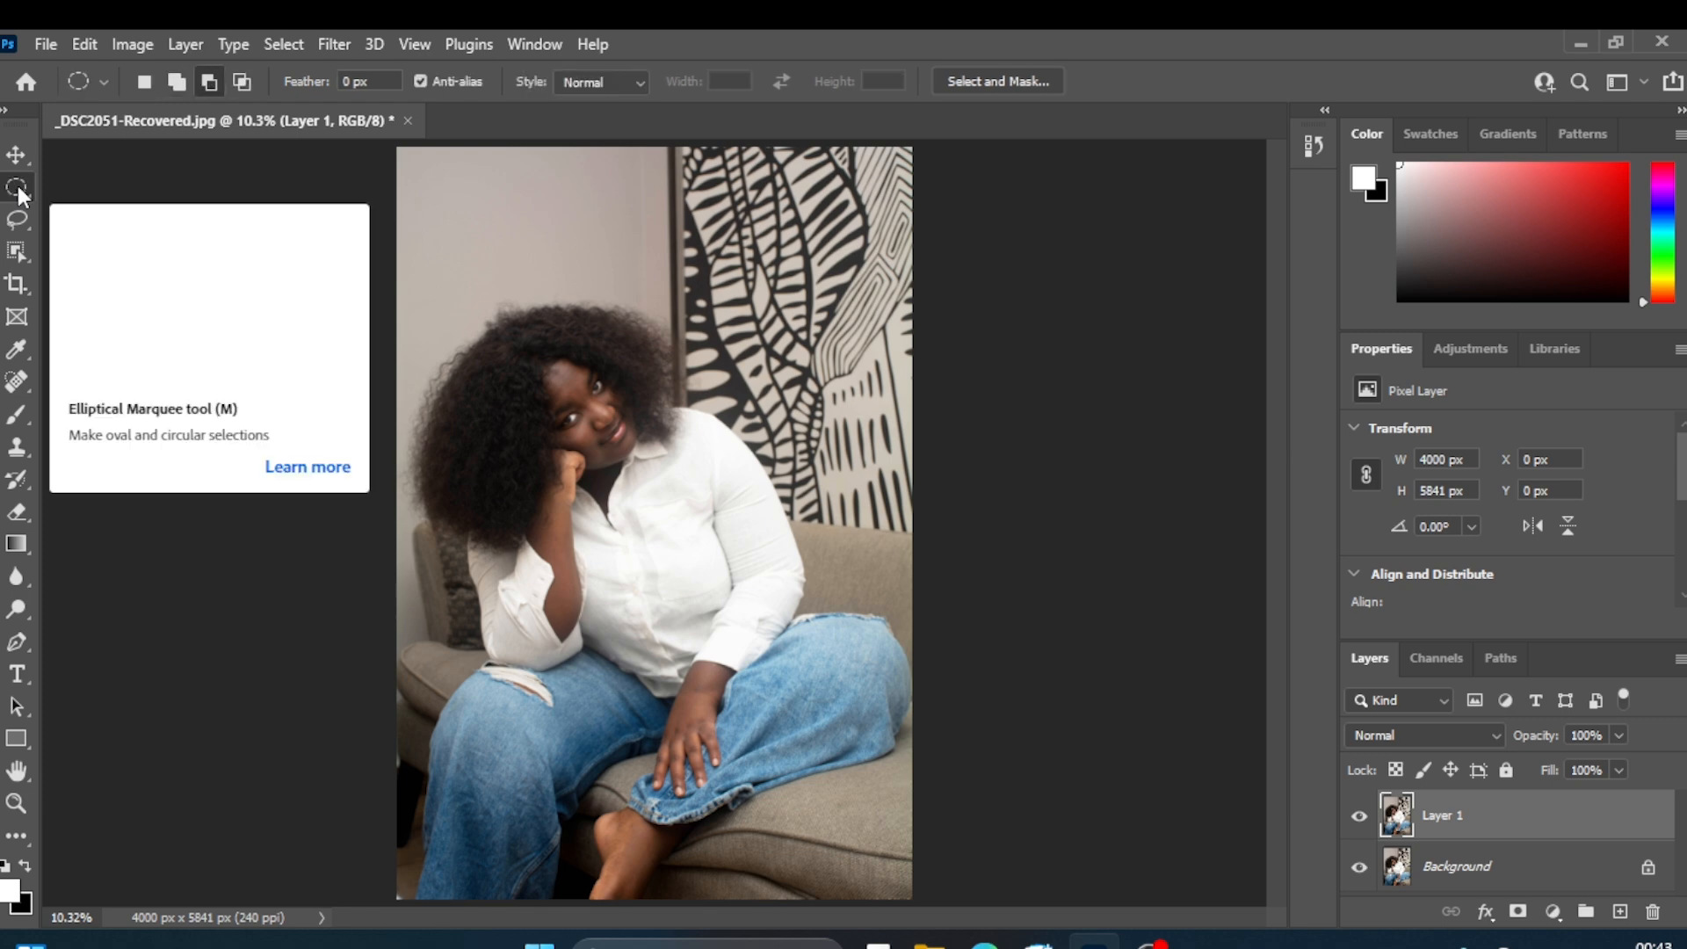
left_click(18, 187, "alt")
left_click(17, 186, "alt")
left_click(15, 182, "alt")
left_click(16, 182, "alt")
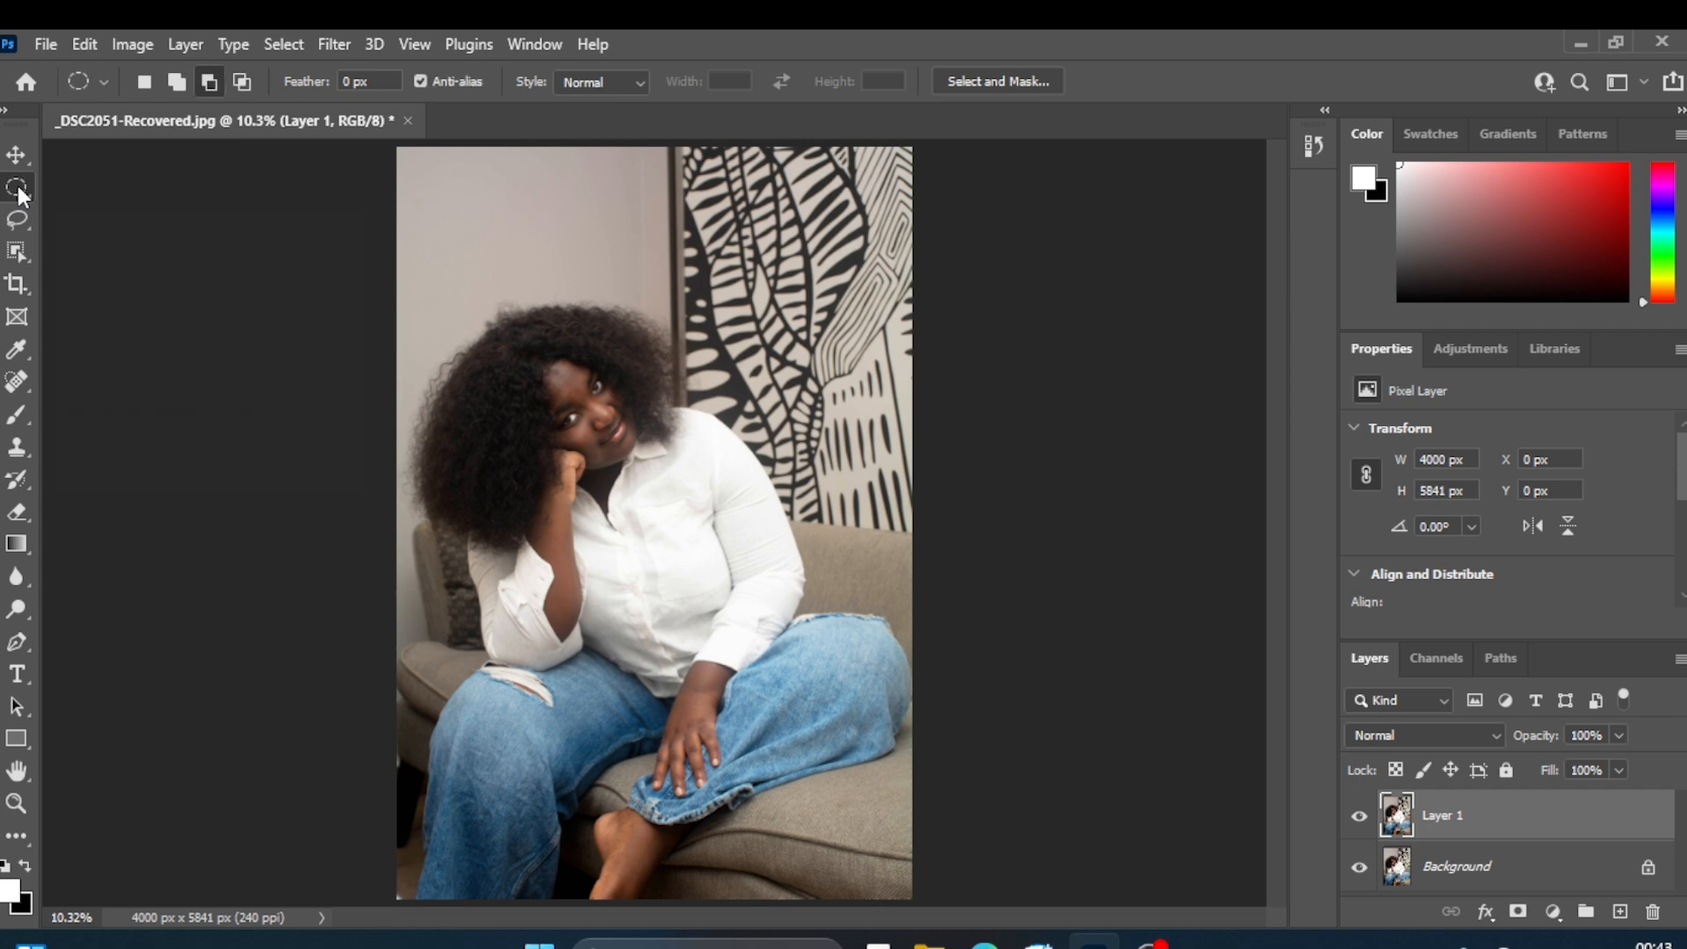
left_click(16, 182, "alt")
left_click(18, 187, "alt")
left_click(16, 182, "alt")
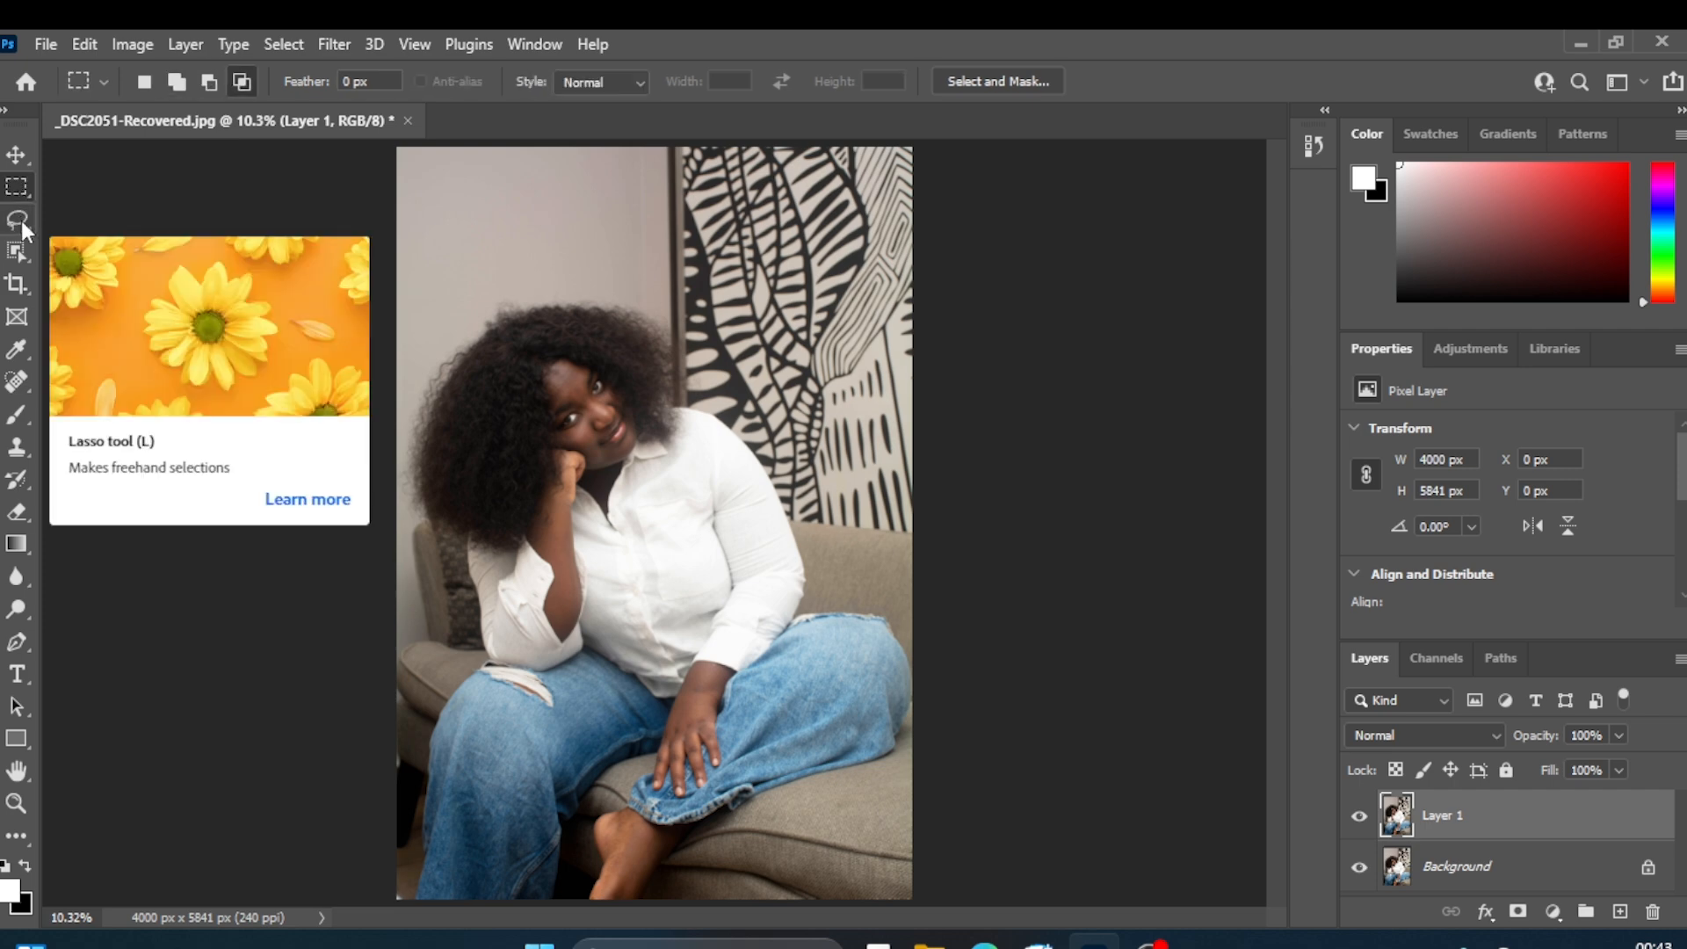
- Switch to the Lasso tool and cycle through the lasso variants, ending on the Magnetic Lasso tool
left_click(21, 220)
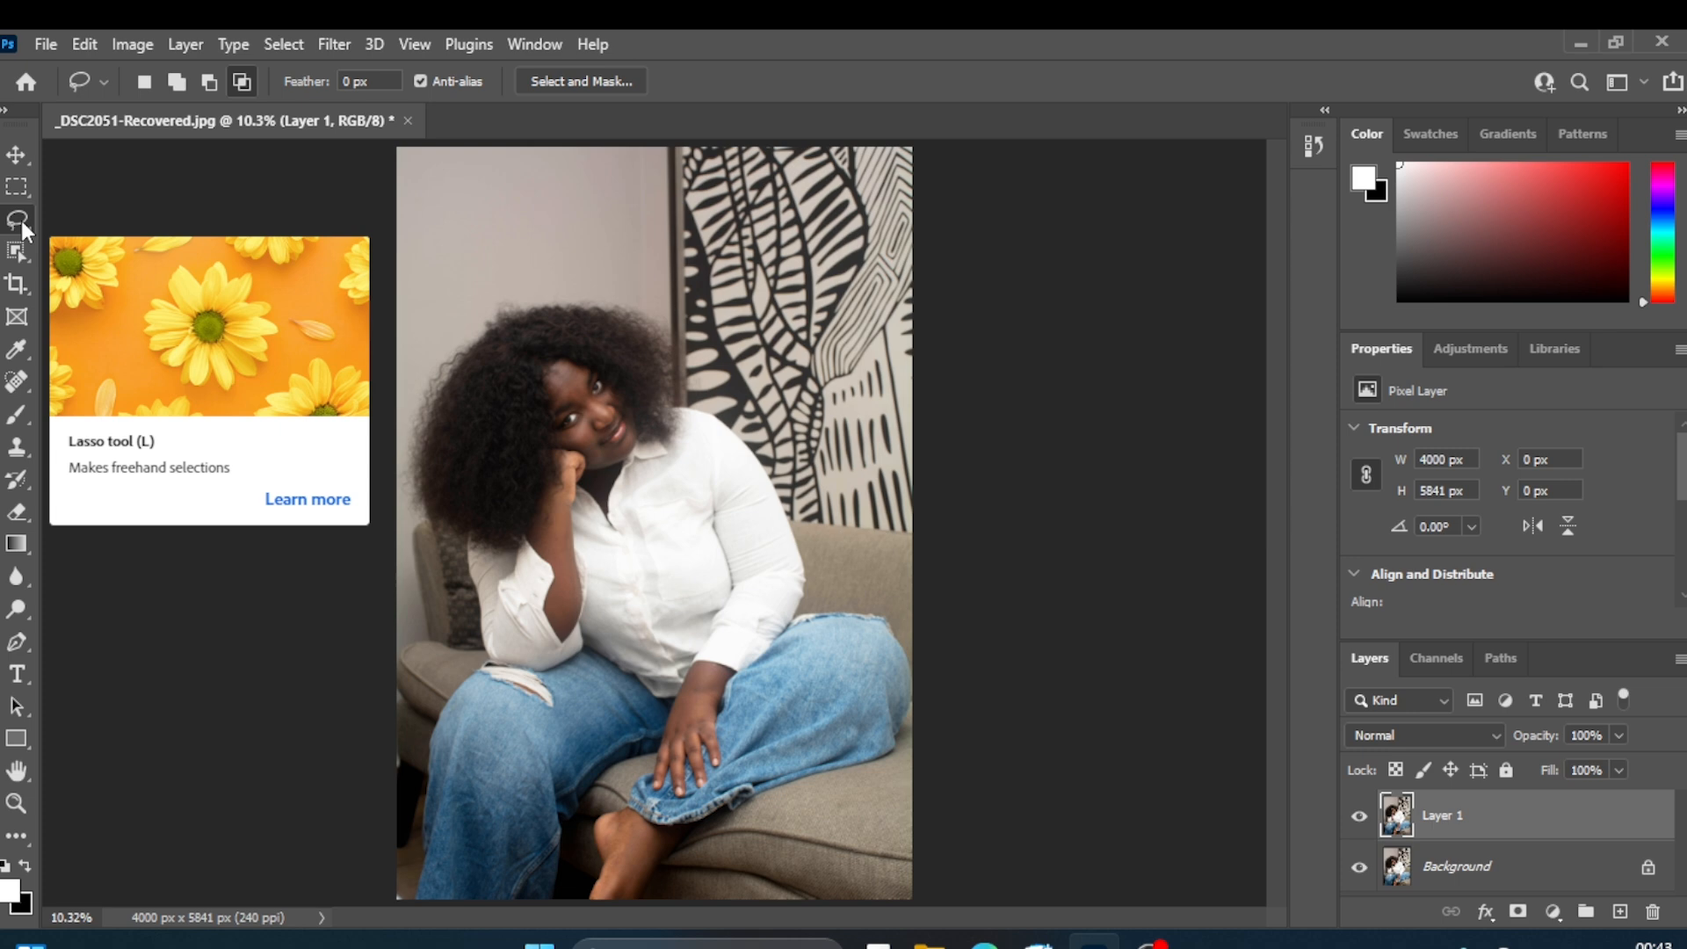
left_click(21, 220, "alt")
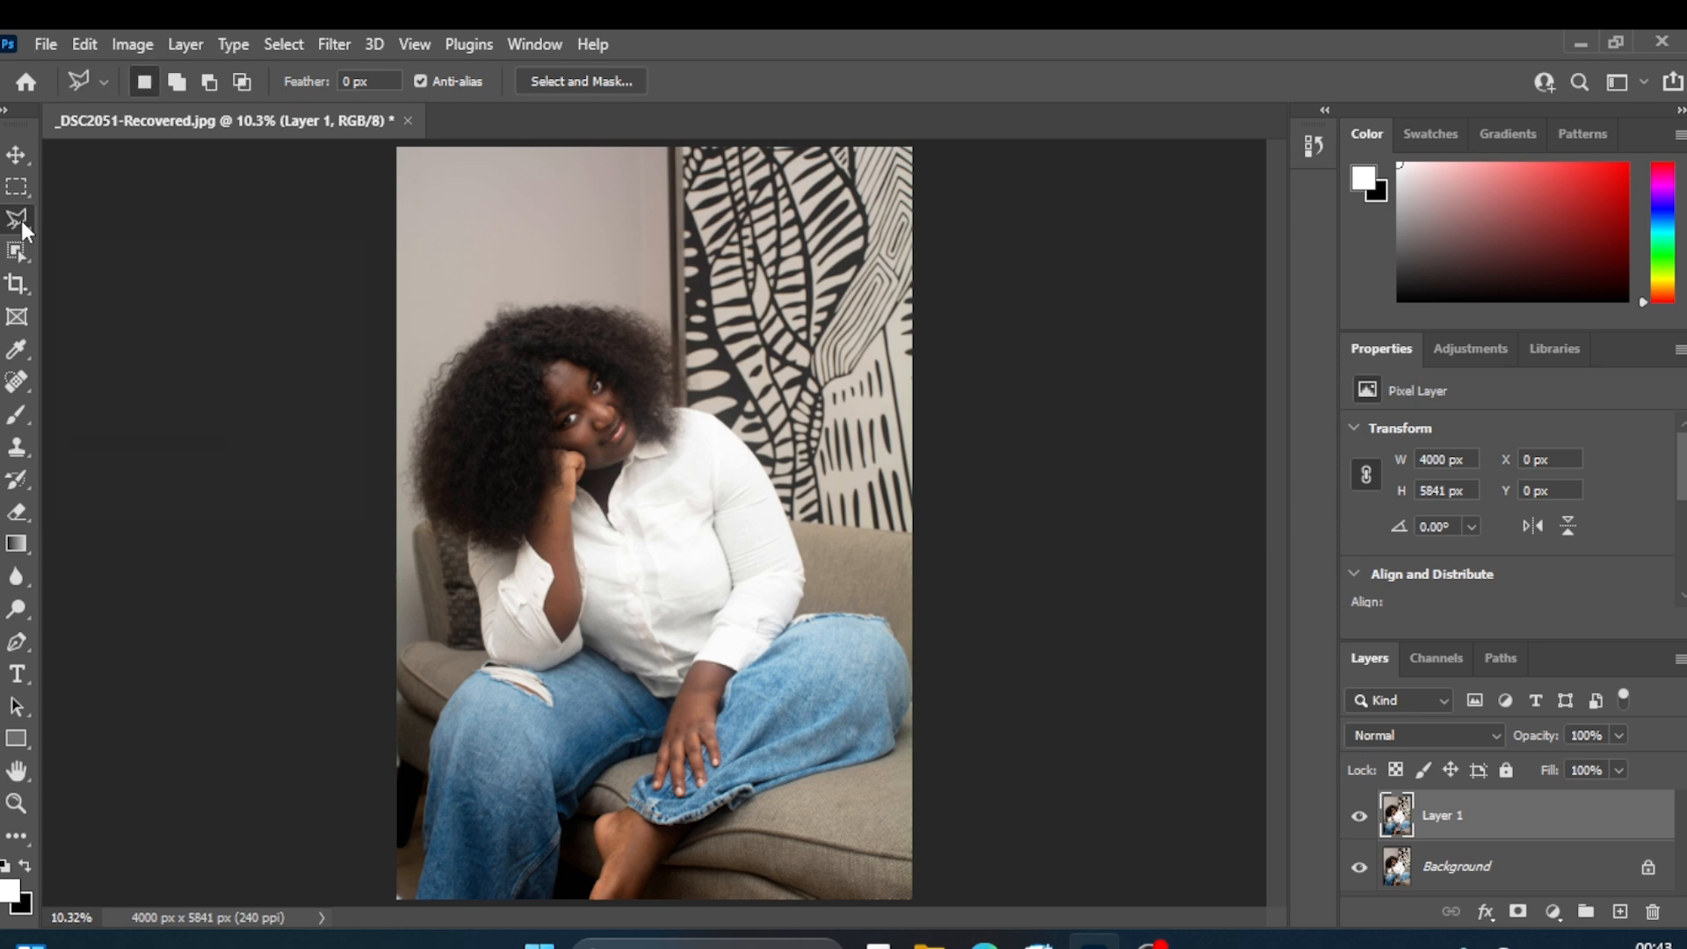
key("shift+l")
key("shift+l")
key("shift+l")
key("shift+l")
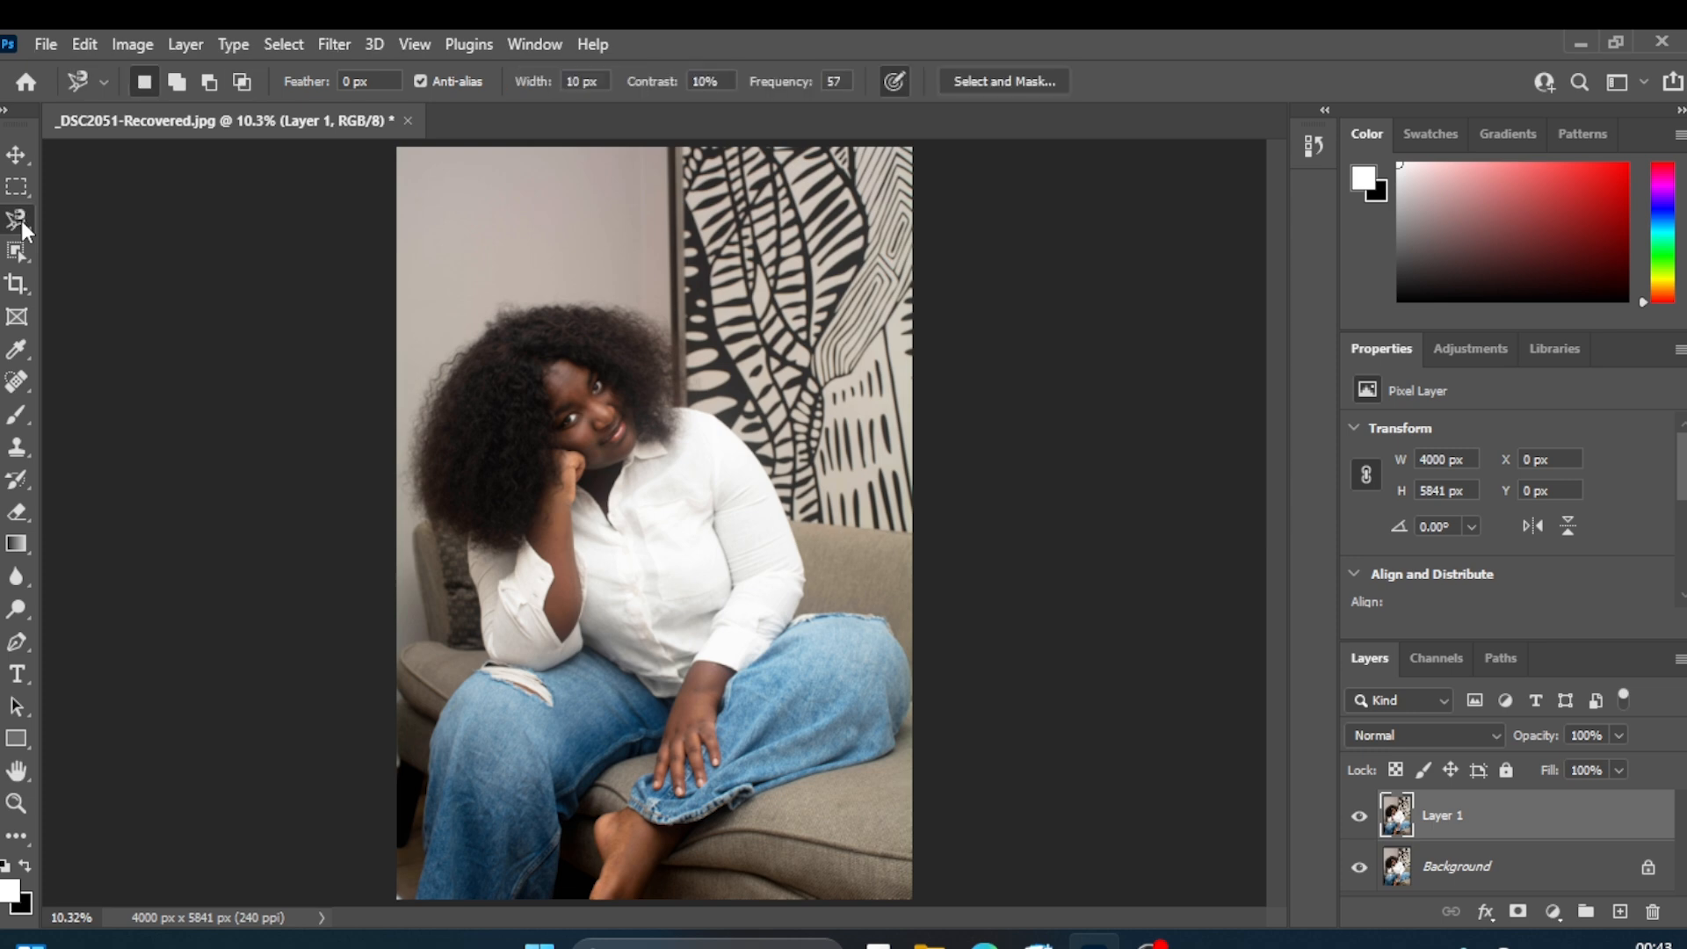
key("shift+l")
key("shift+l")
key("shift+l")
key("shift+l")
key("shift+l")
key("shift+l")
key("shift+l")
key("shift+l")
key("shift+l")
key("shift+l")
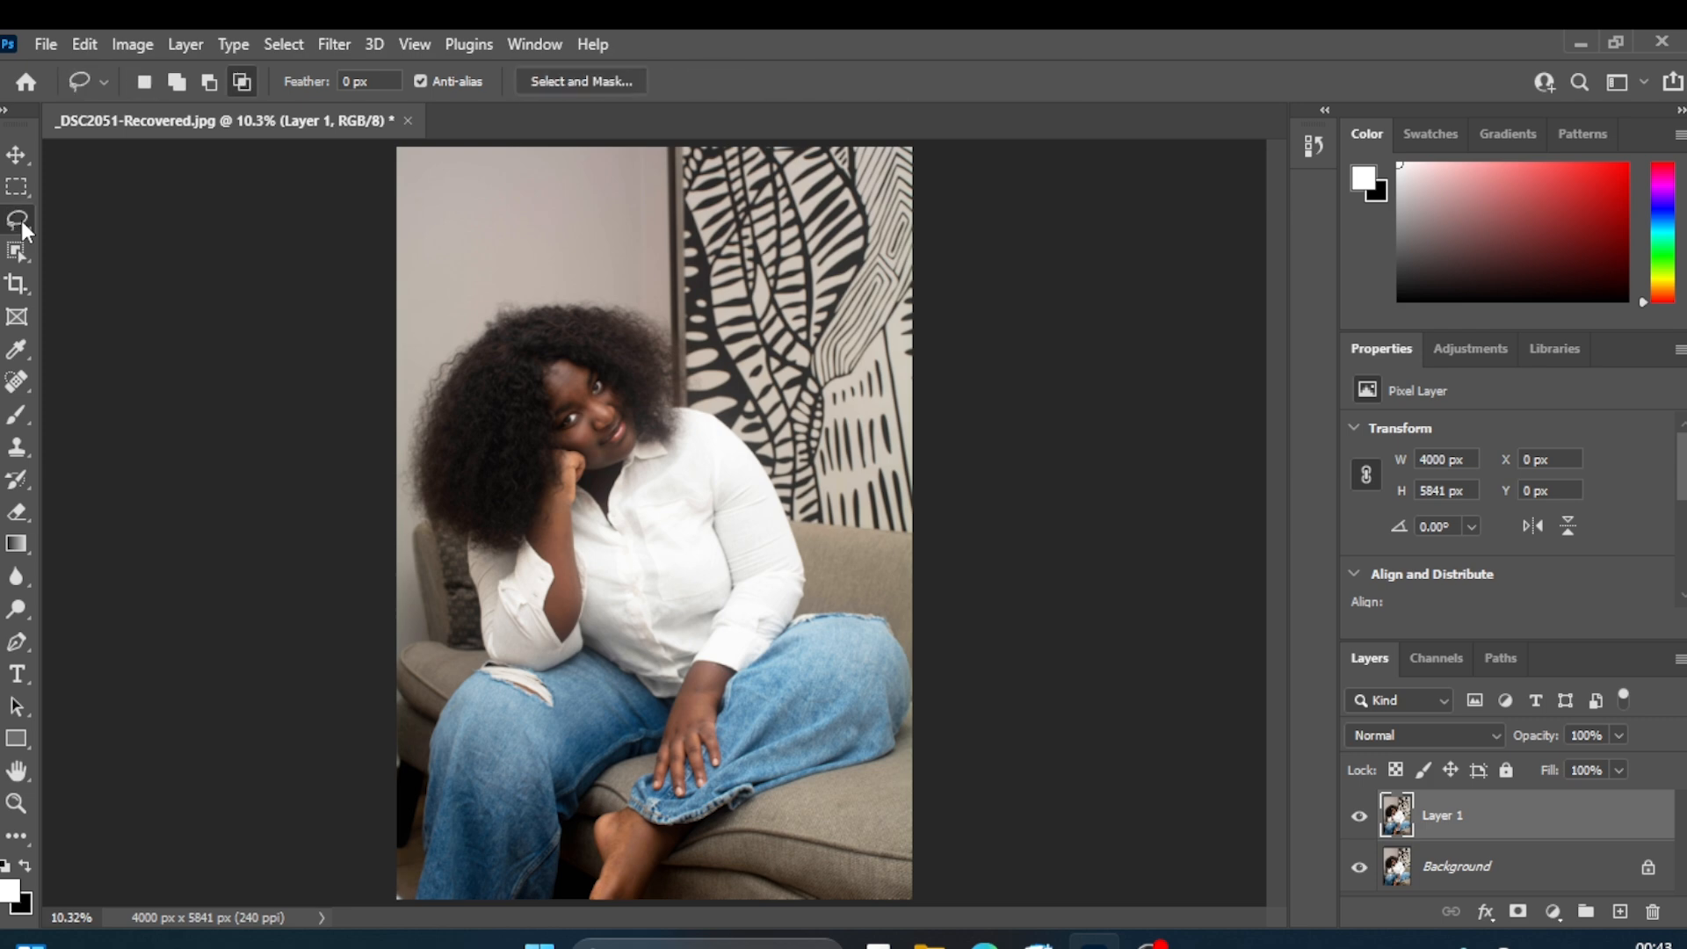
key("shift+l")
key("shift+l")
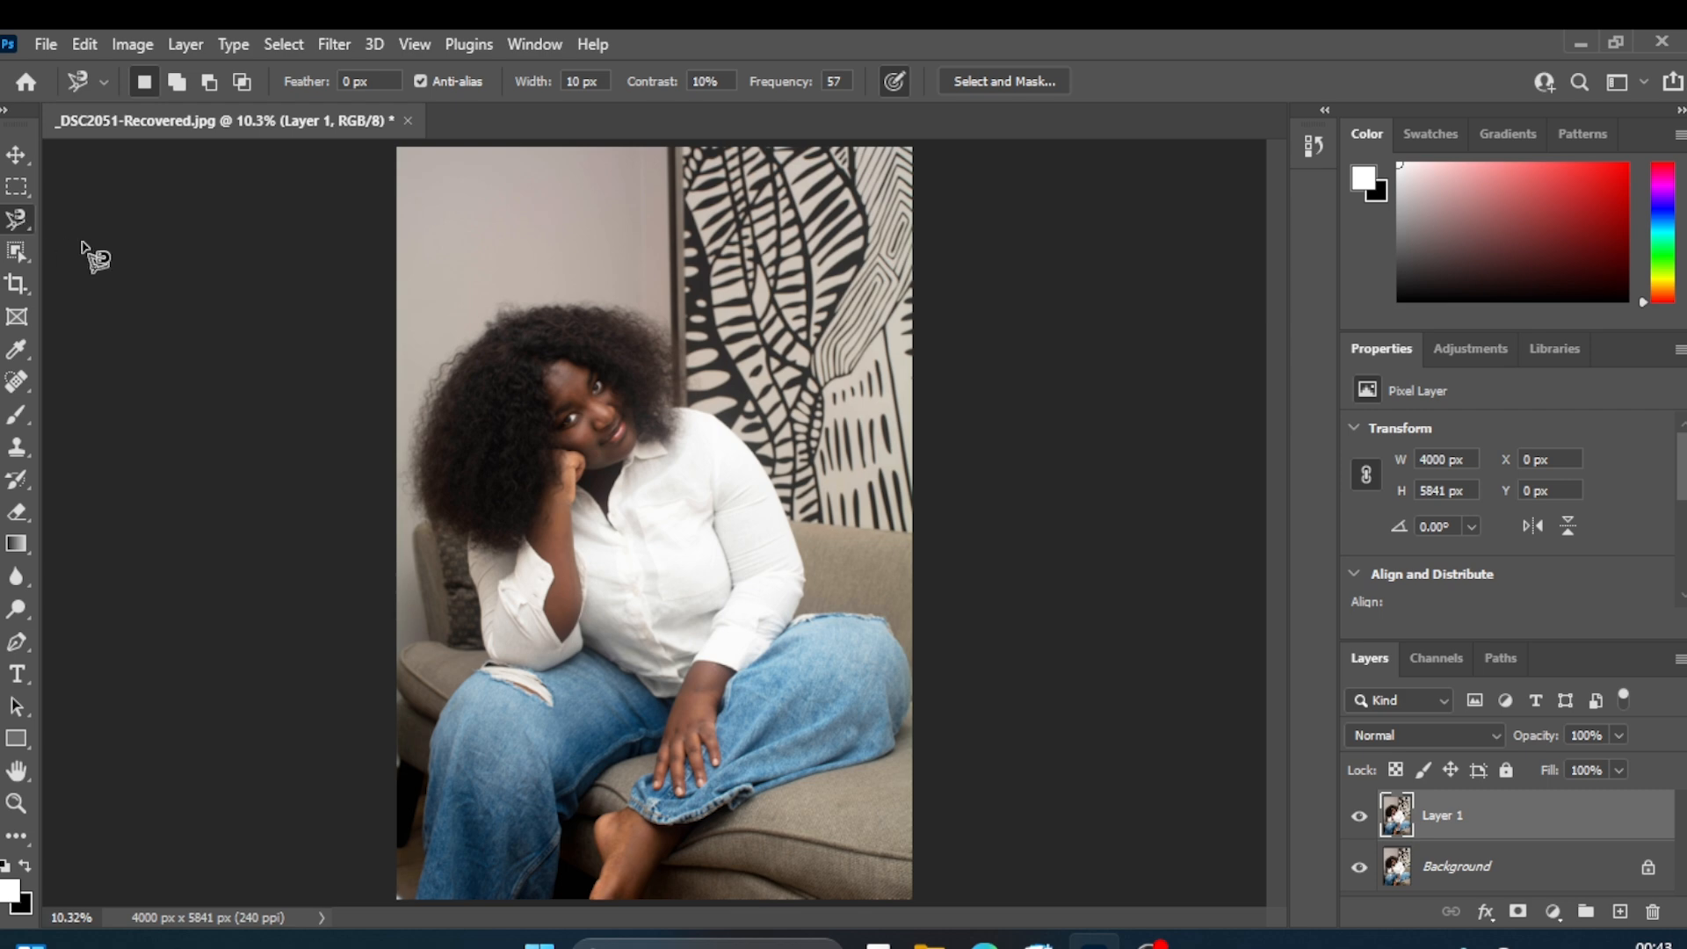
- Draw a freehand Lasso selection around the woman's face, about 756 px wide and 873 px high
key("shift+l")
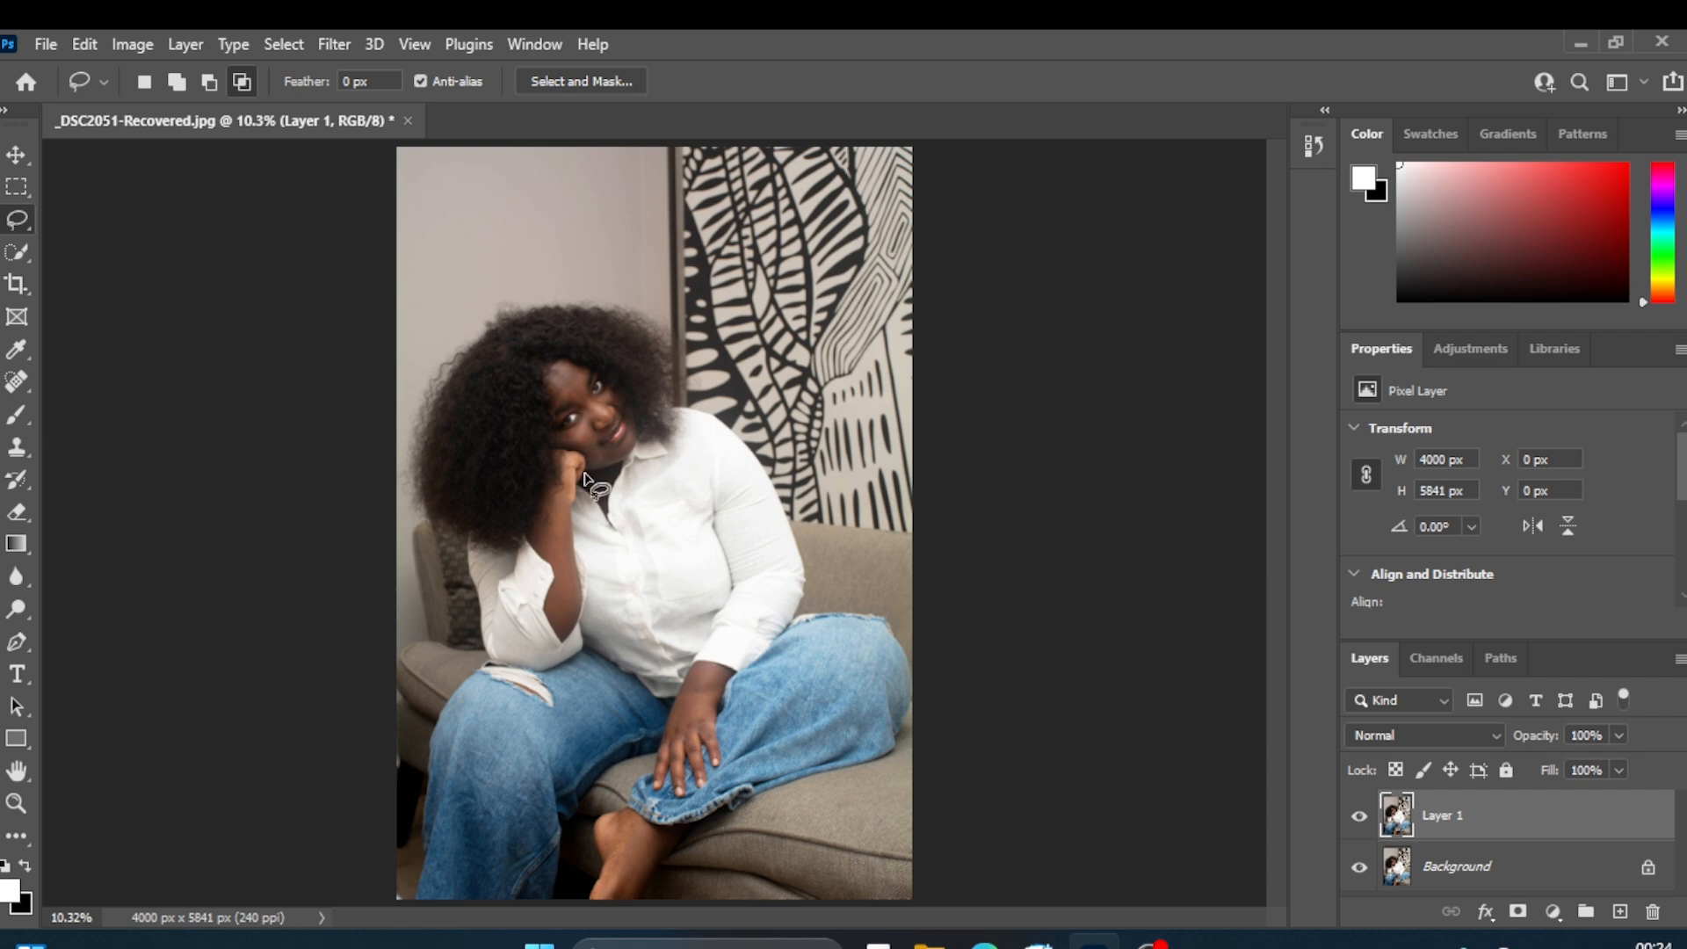
mouse_move(586, 475)
left_mouse_down()
mouse_move(619, 463)
mouse_move(630, 417)
mouse_move(600, 376)
mouse_move(547, 358)
mouse_move(546, 419)
mouse_move(582, 471)
left_mouse_up()
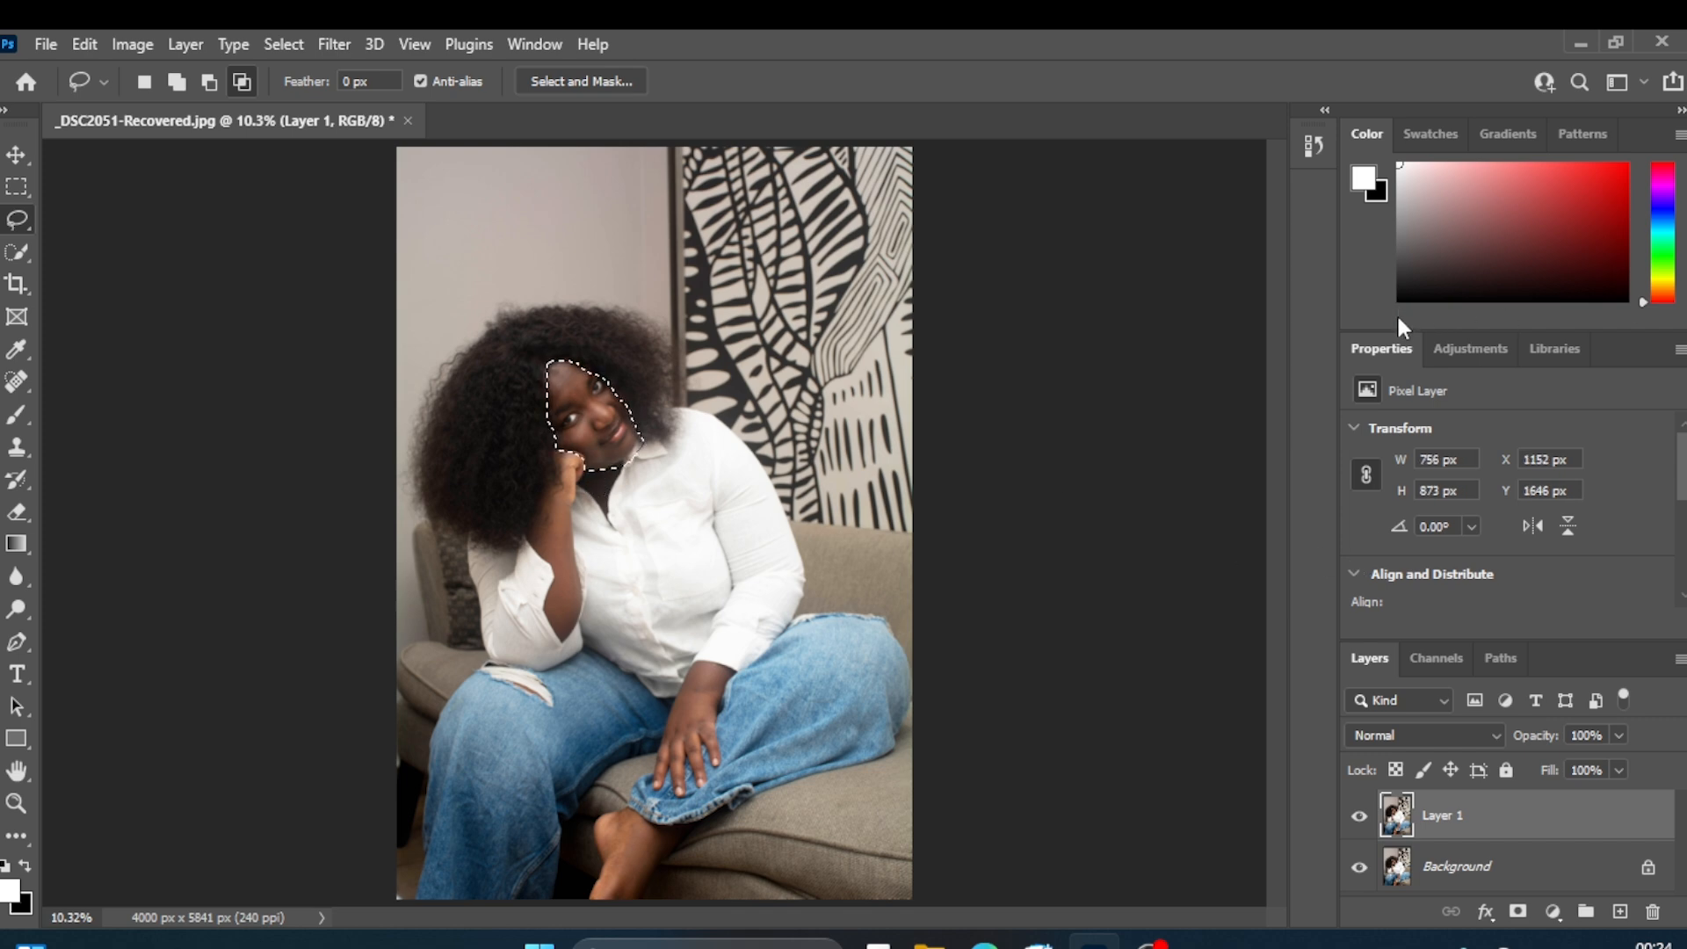
- Try a Brightness/Contrast adjustment on the selected face with Brightness -37, and undo the adjustment
left_click(1468, 348)
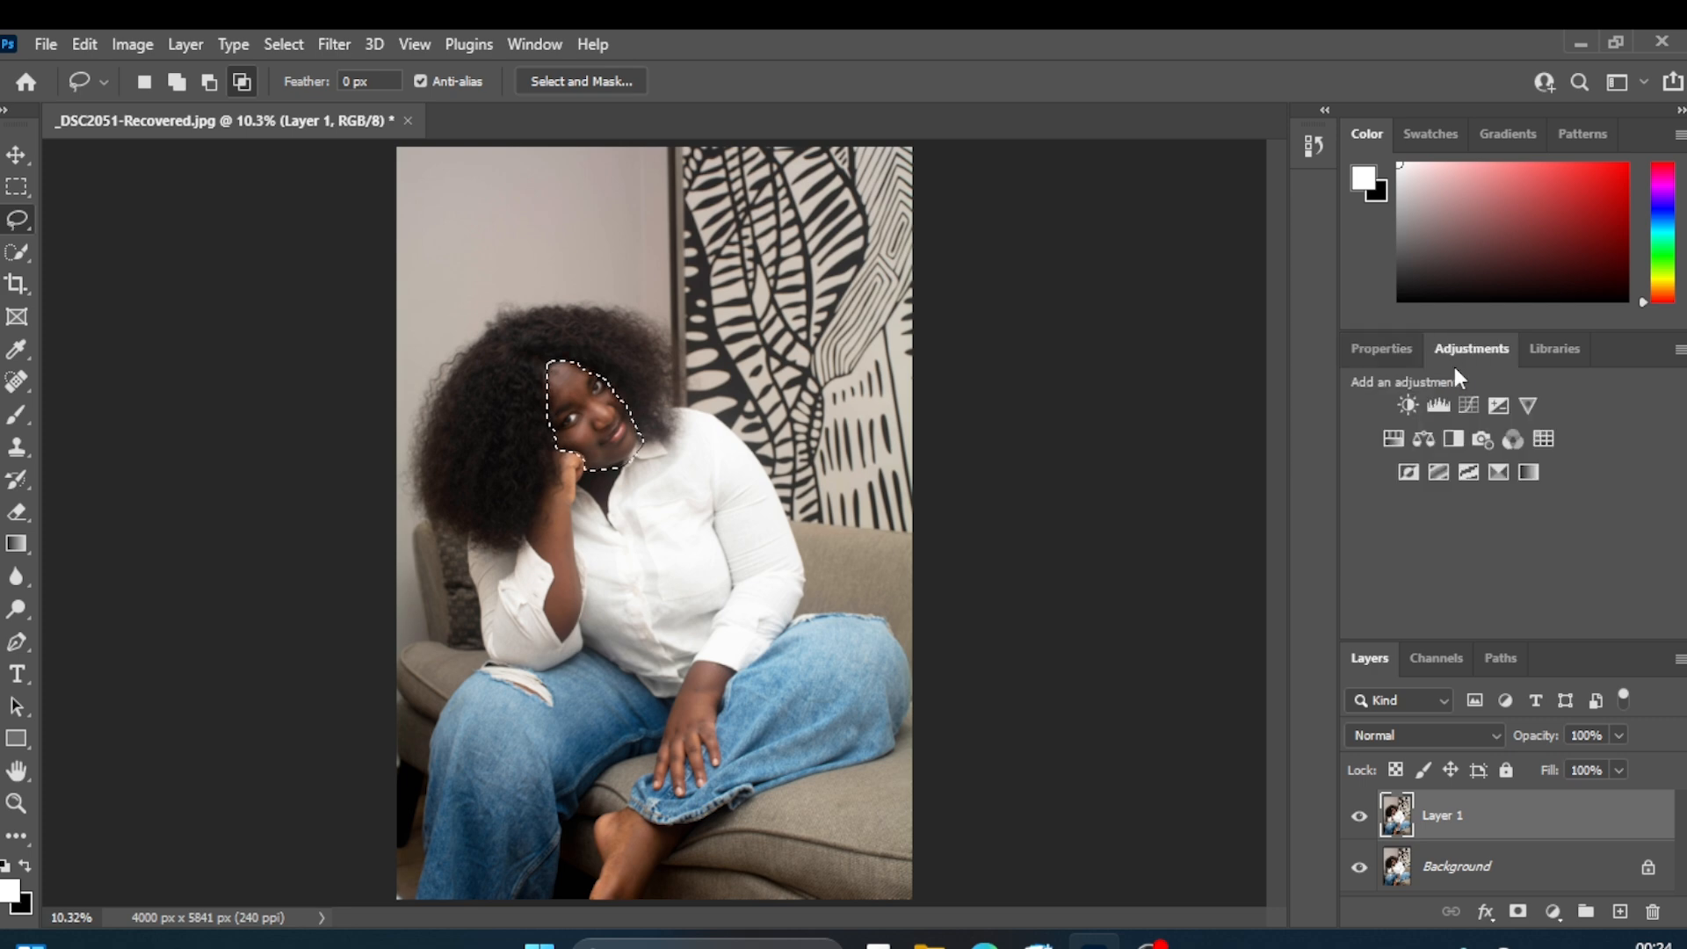
left_click(1408, 404)
left_click_drag(1509, 500, 1473, 501)
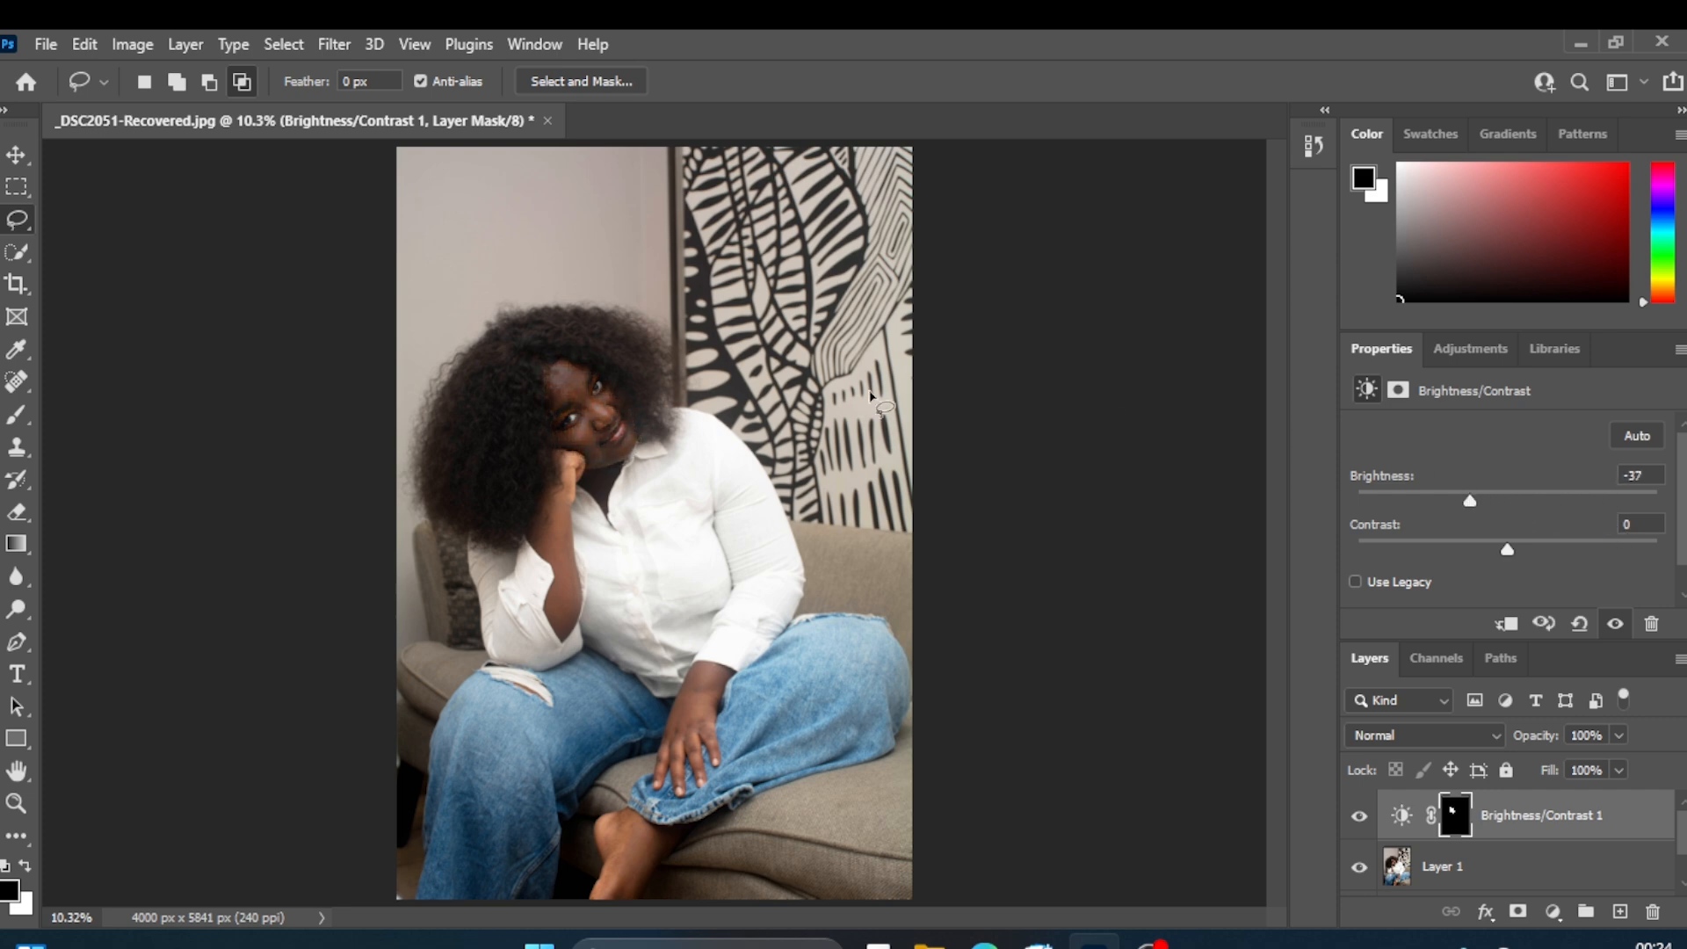
key("ctrl+z")
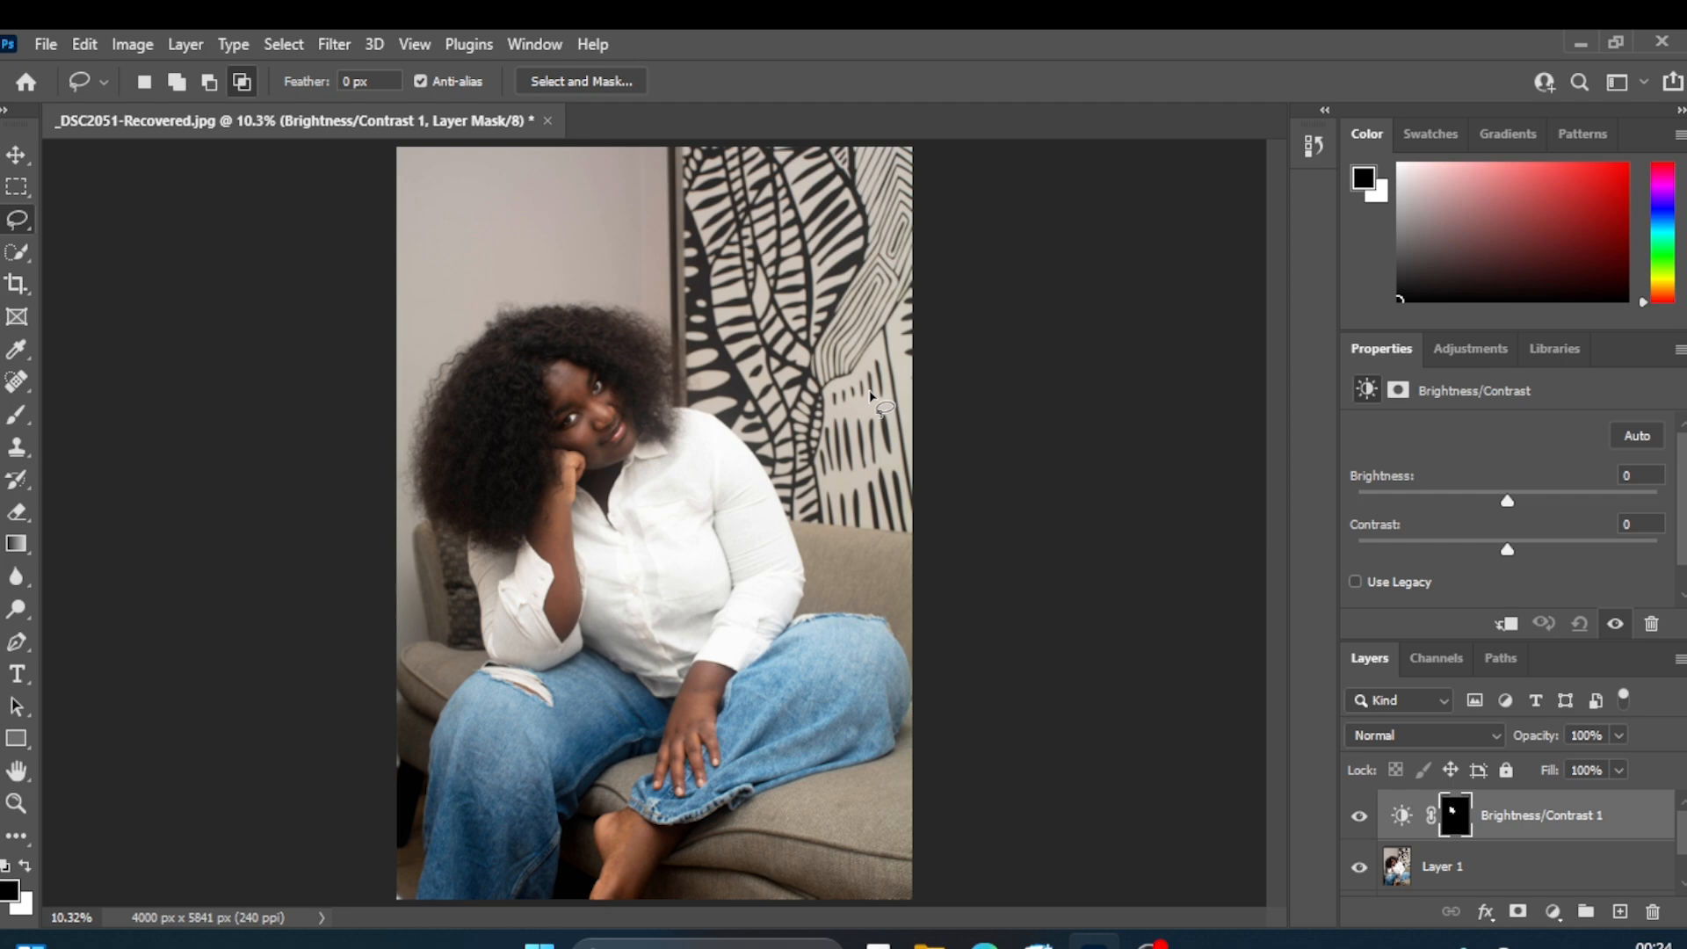
key("ctrl+z")
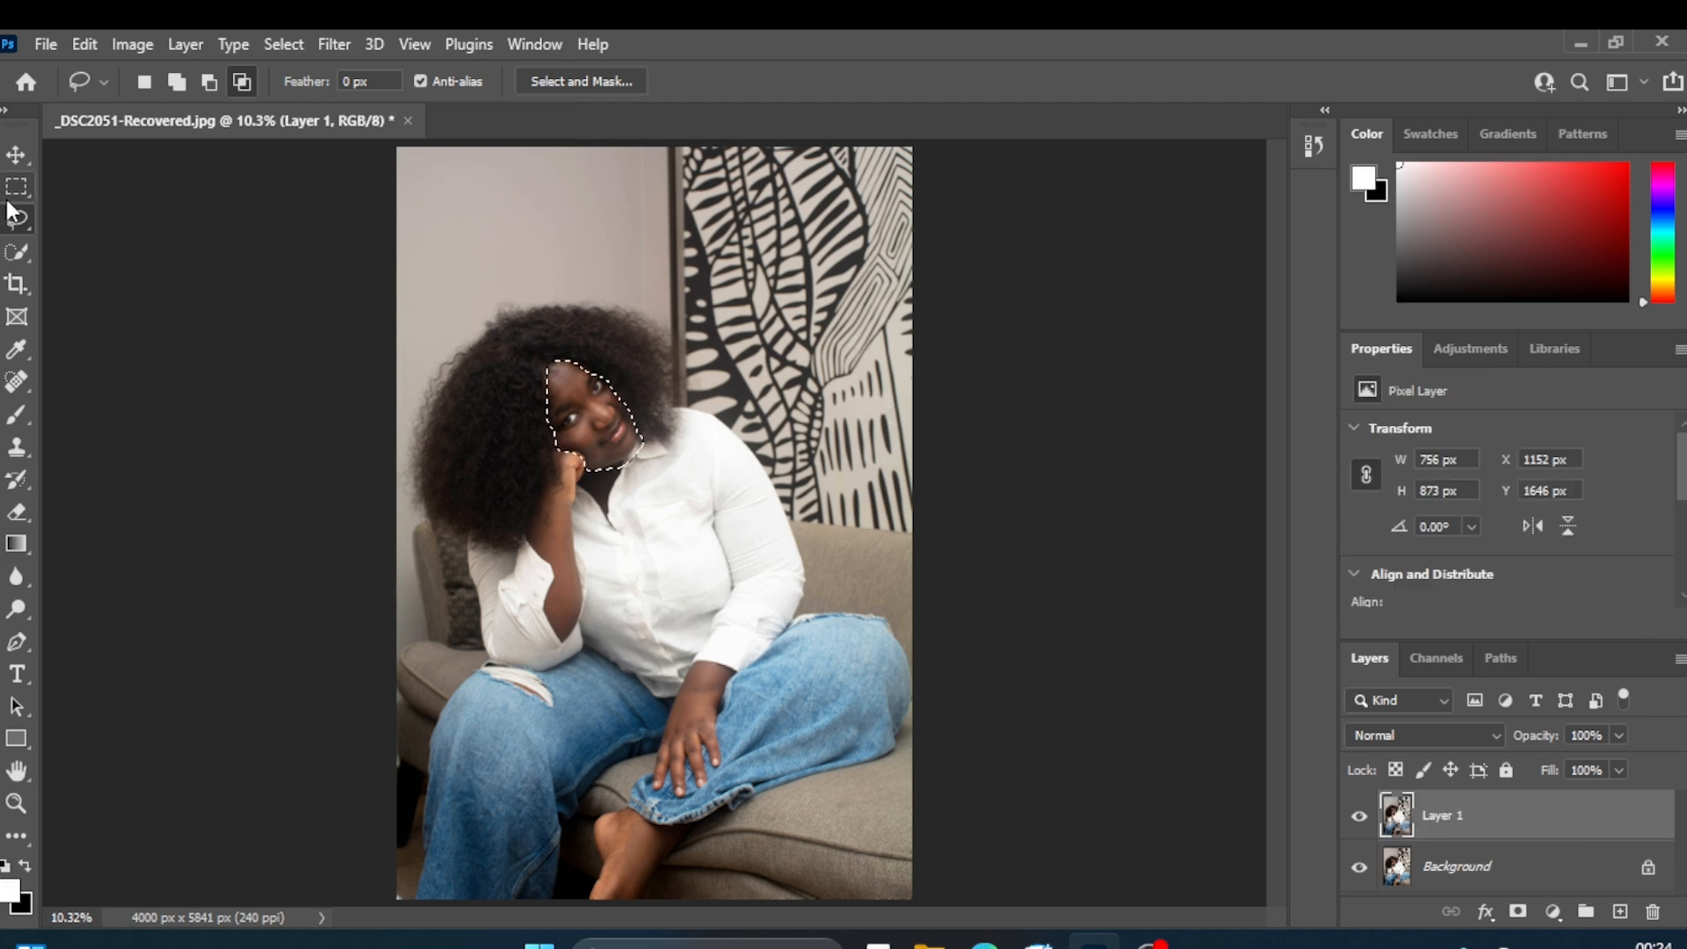
- Switch to the Polygonal Lasso tool and clear the selection around the face
left_click(29, 225)
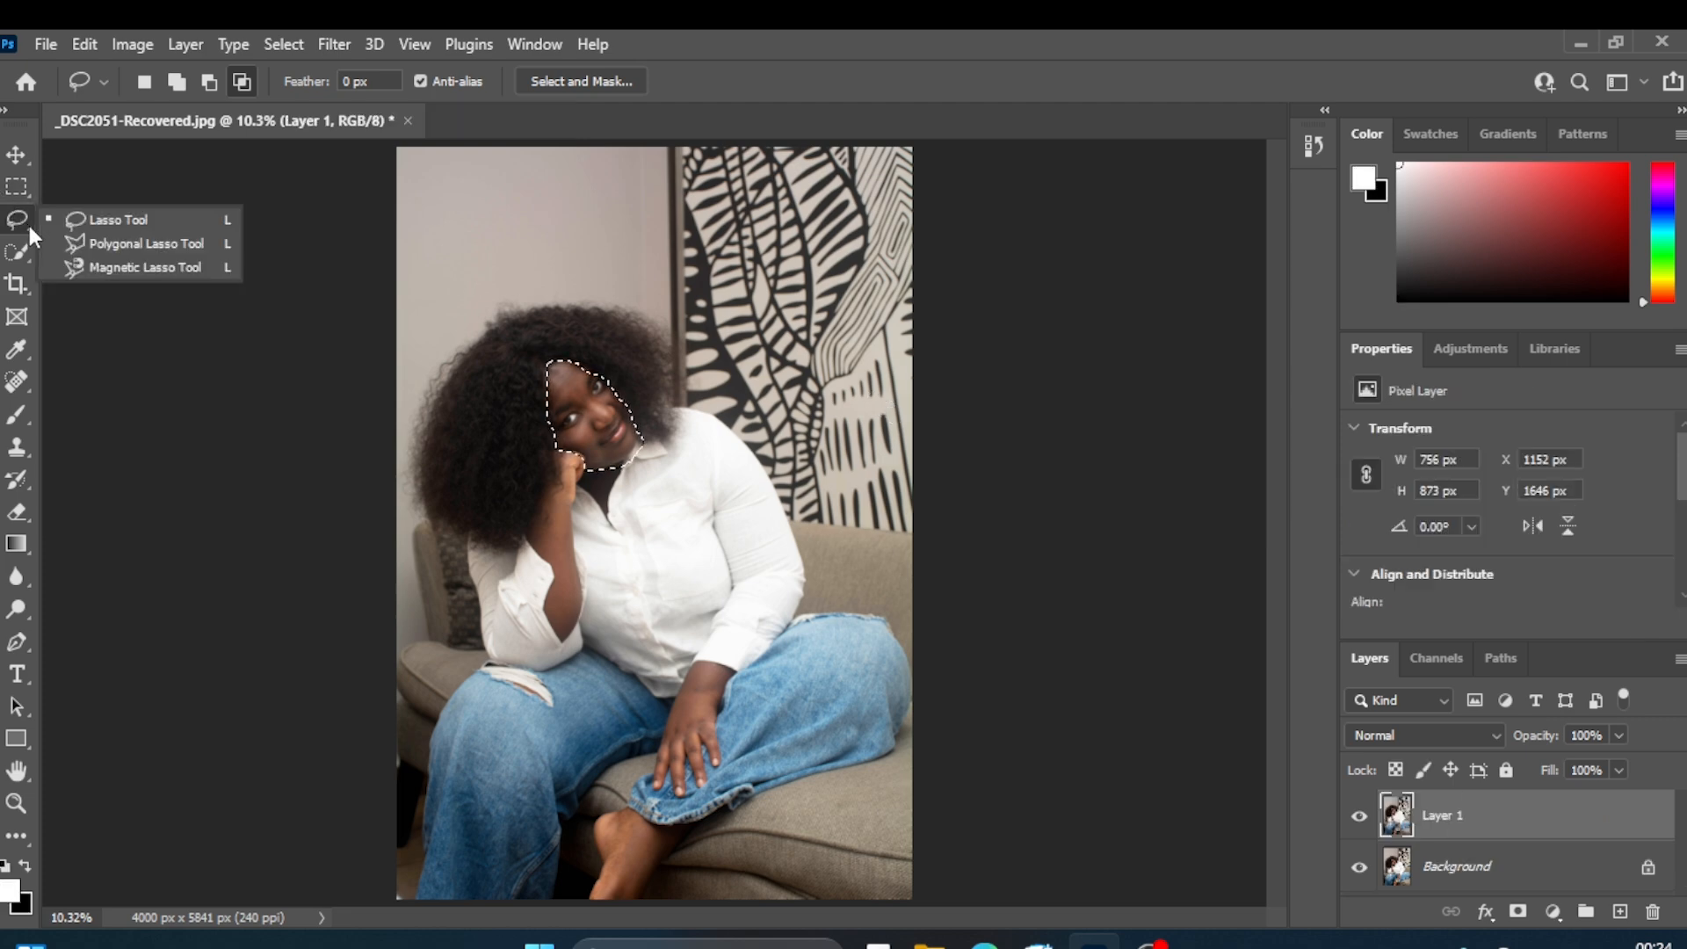
left_click(81, 244)
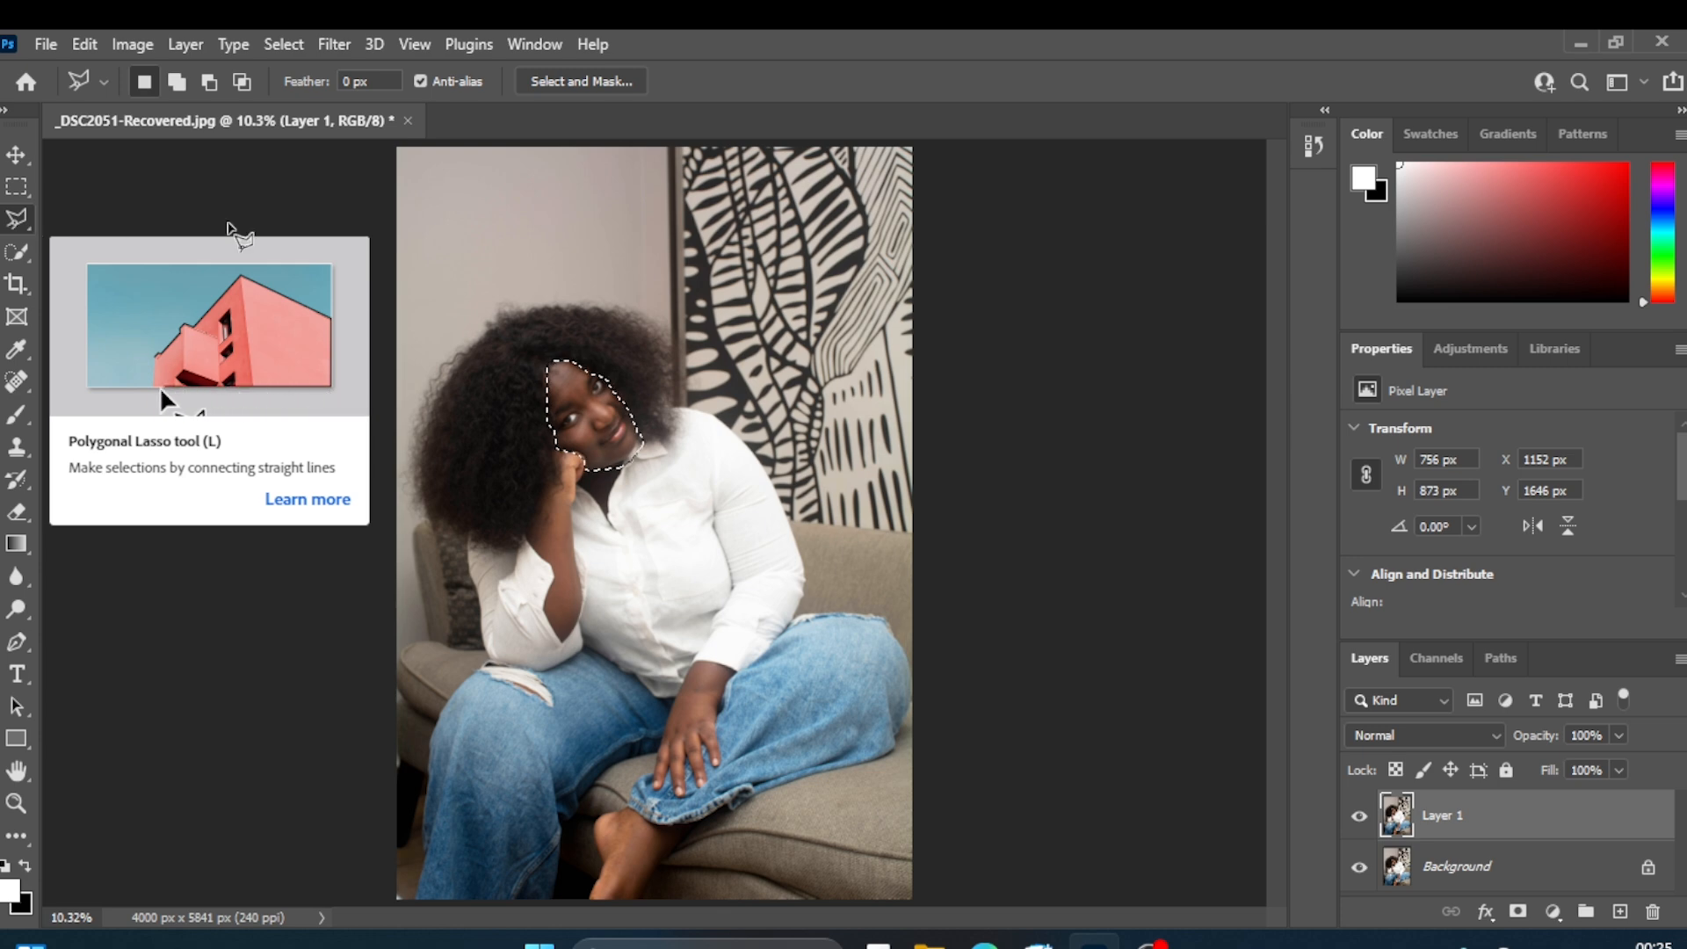
key("ctrl+d")
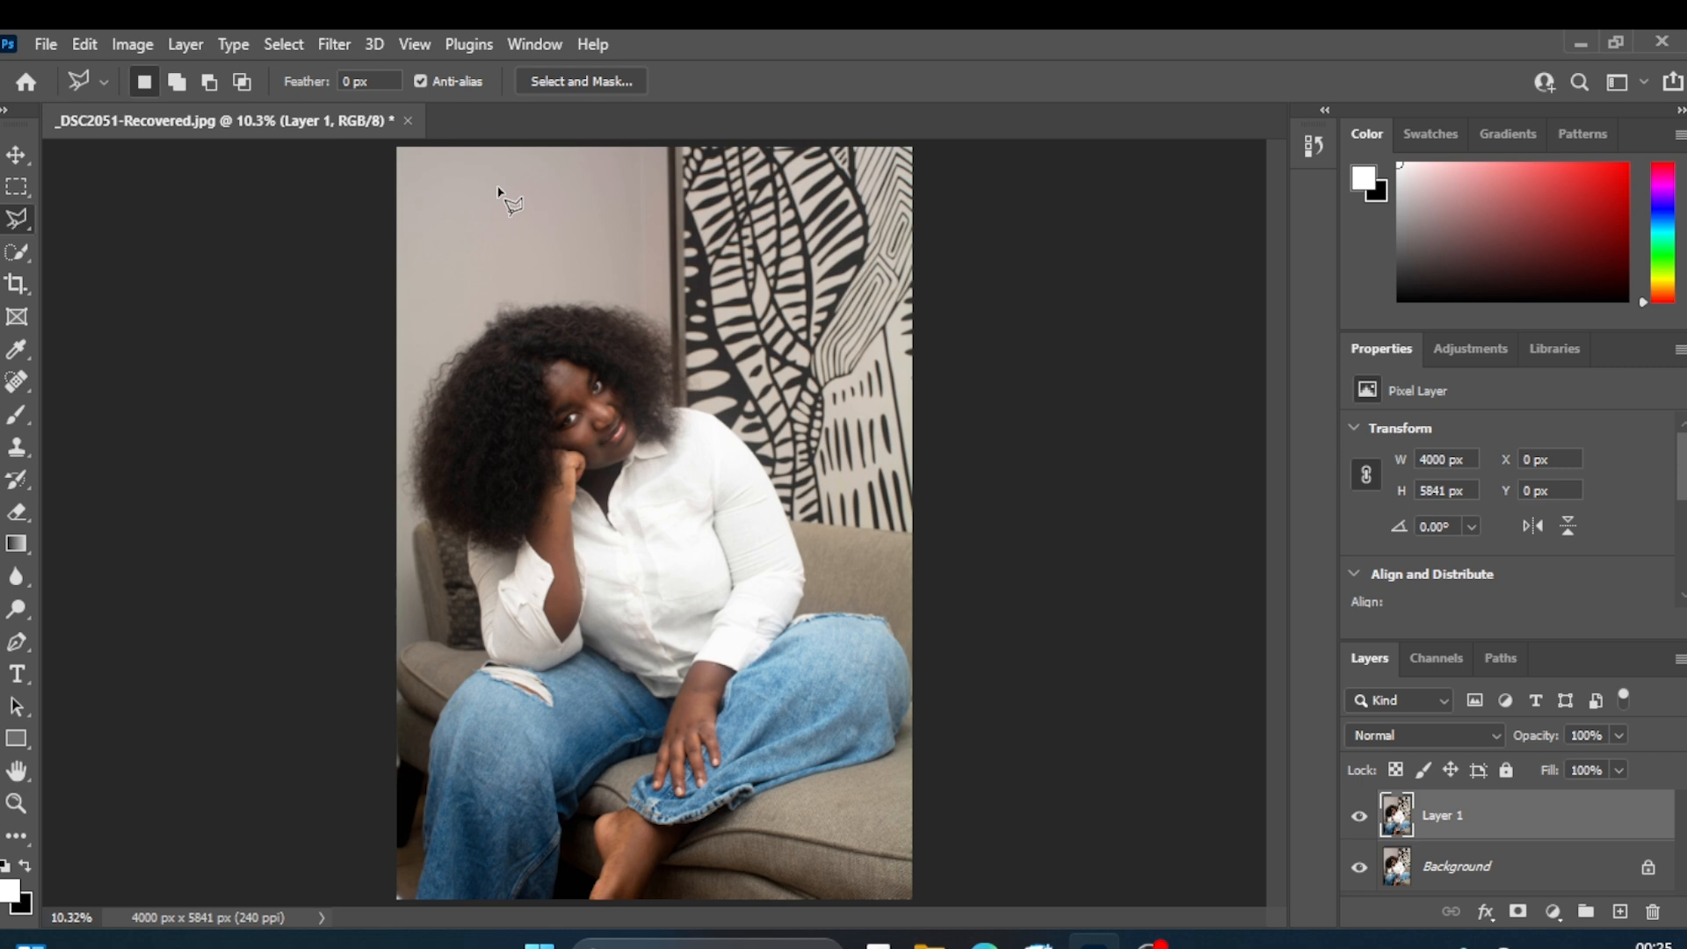
- Draw a closed straight-edged polygonal selection around the woman, about 3342 px wide and 4931 px high
left_click(577, 293)
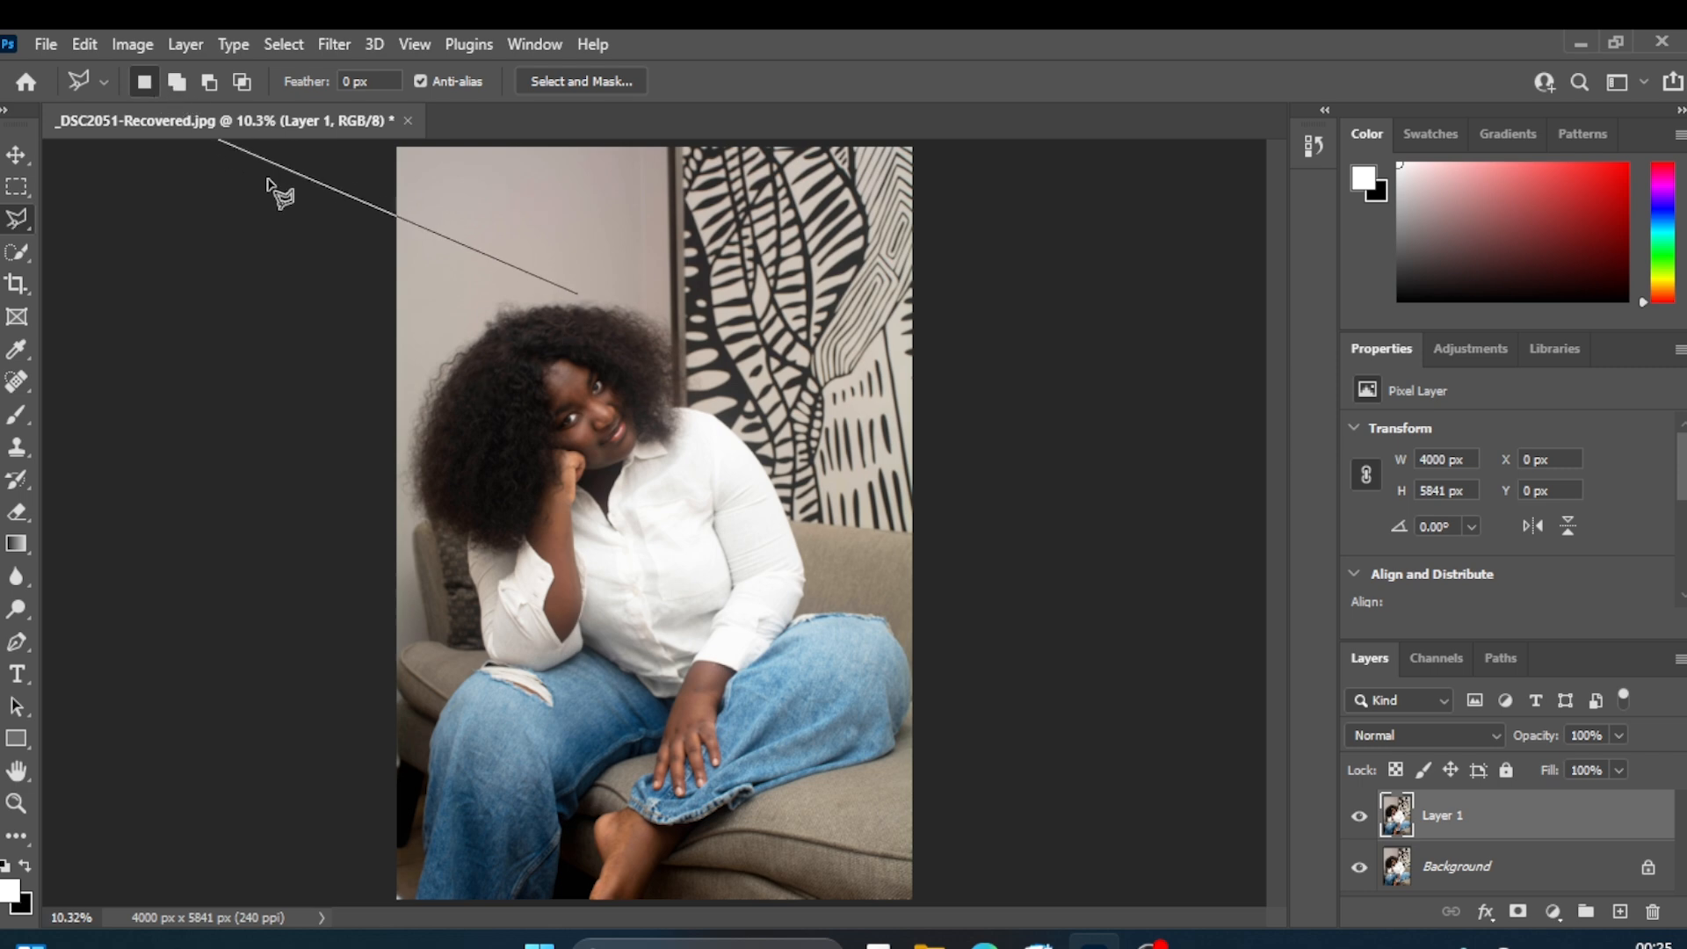
left_click(429, 336)
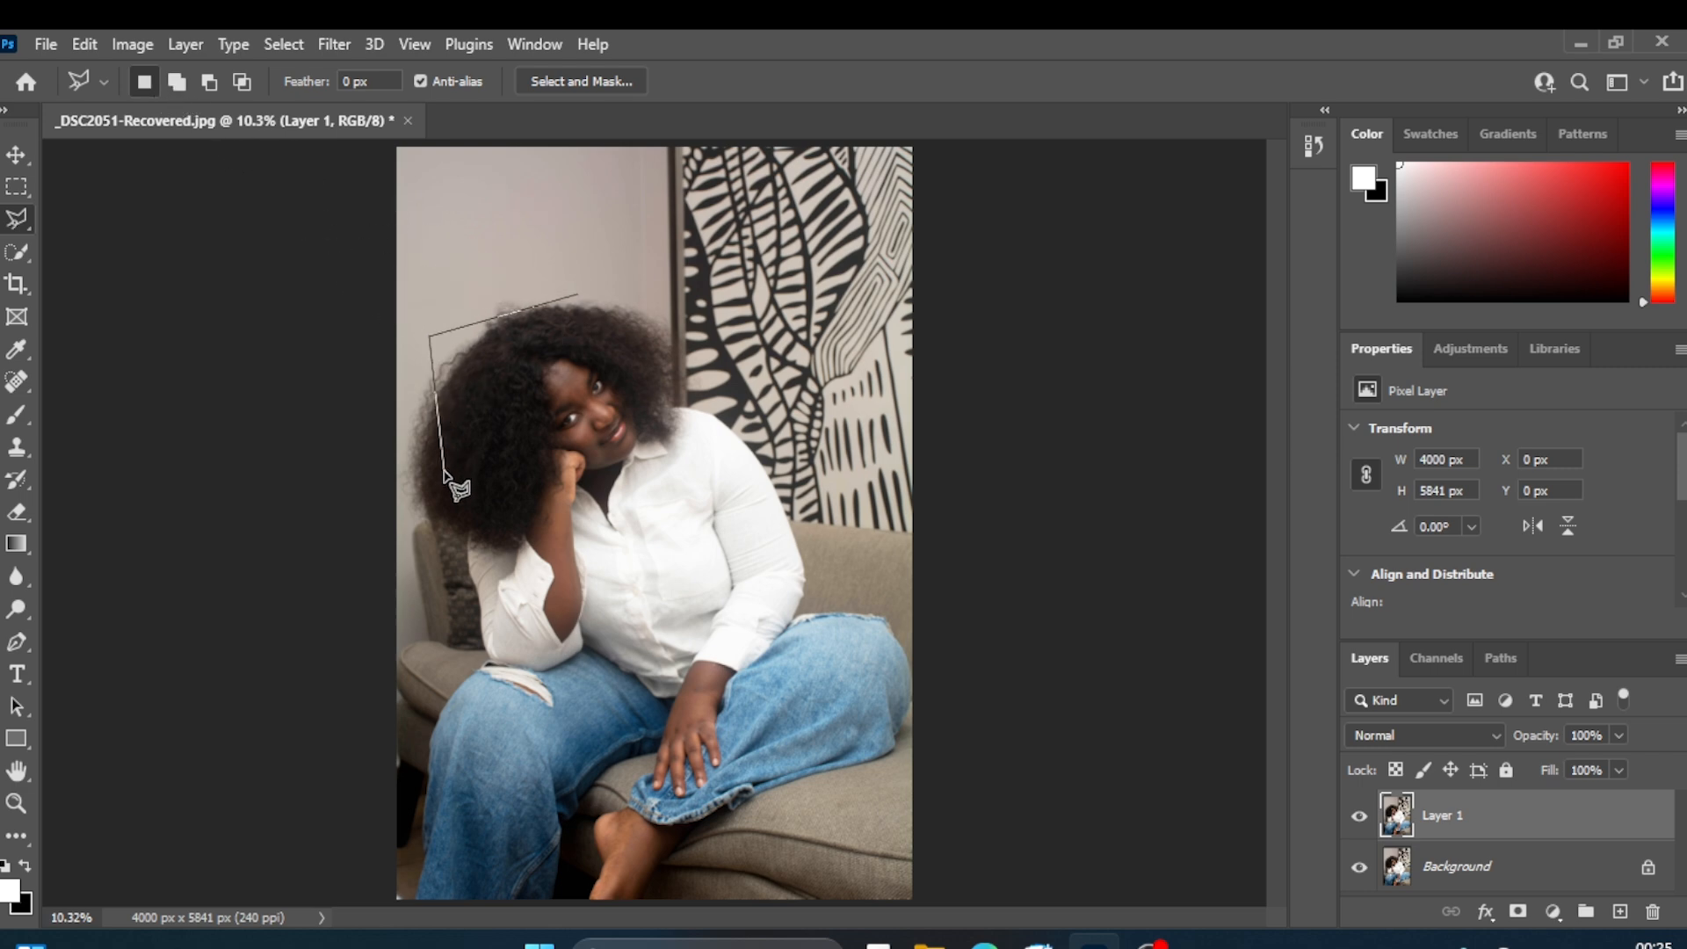
left_click(427, 581)
left_click(487, 666)
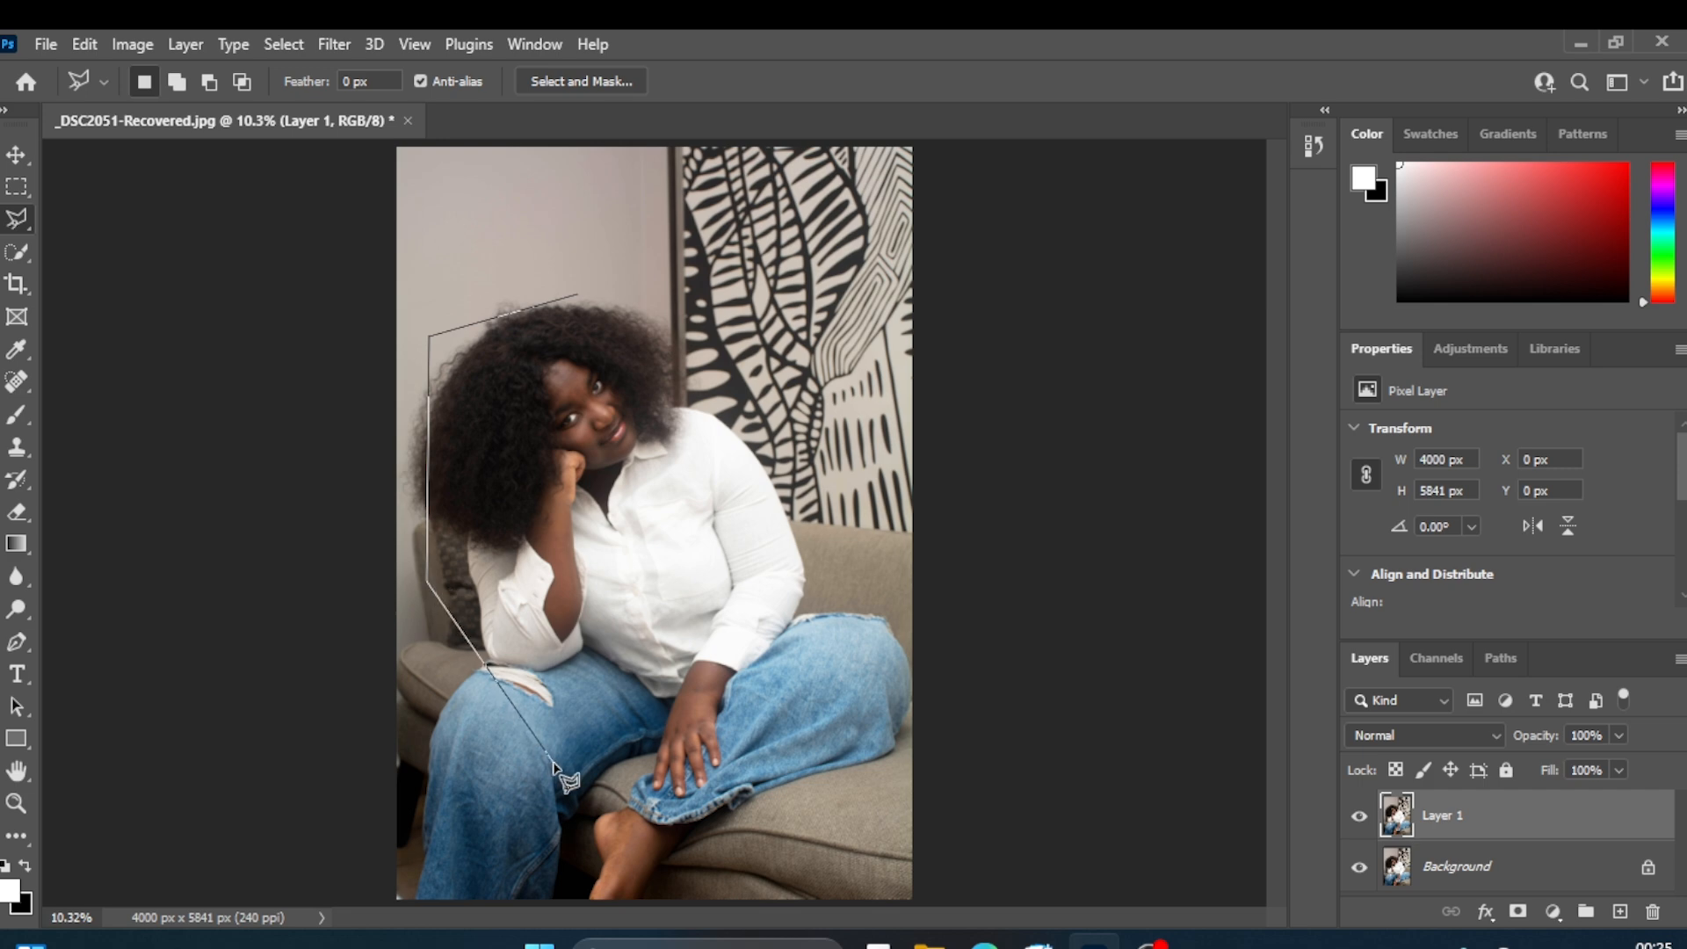
left_click(552, 762)
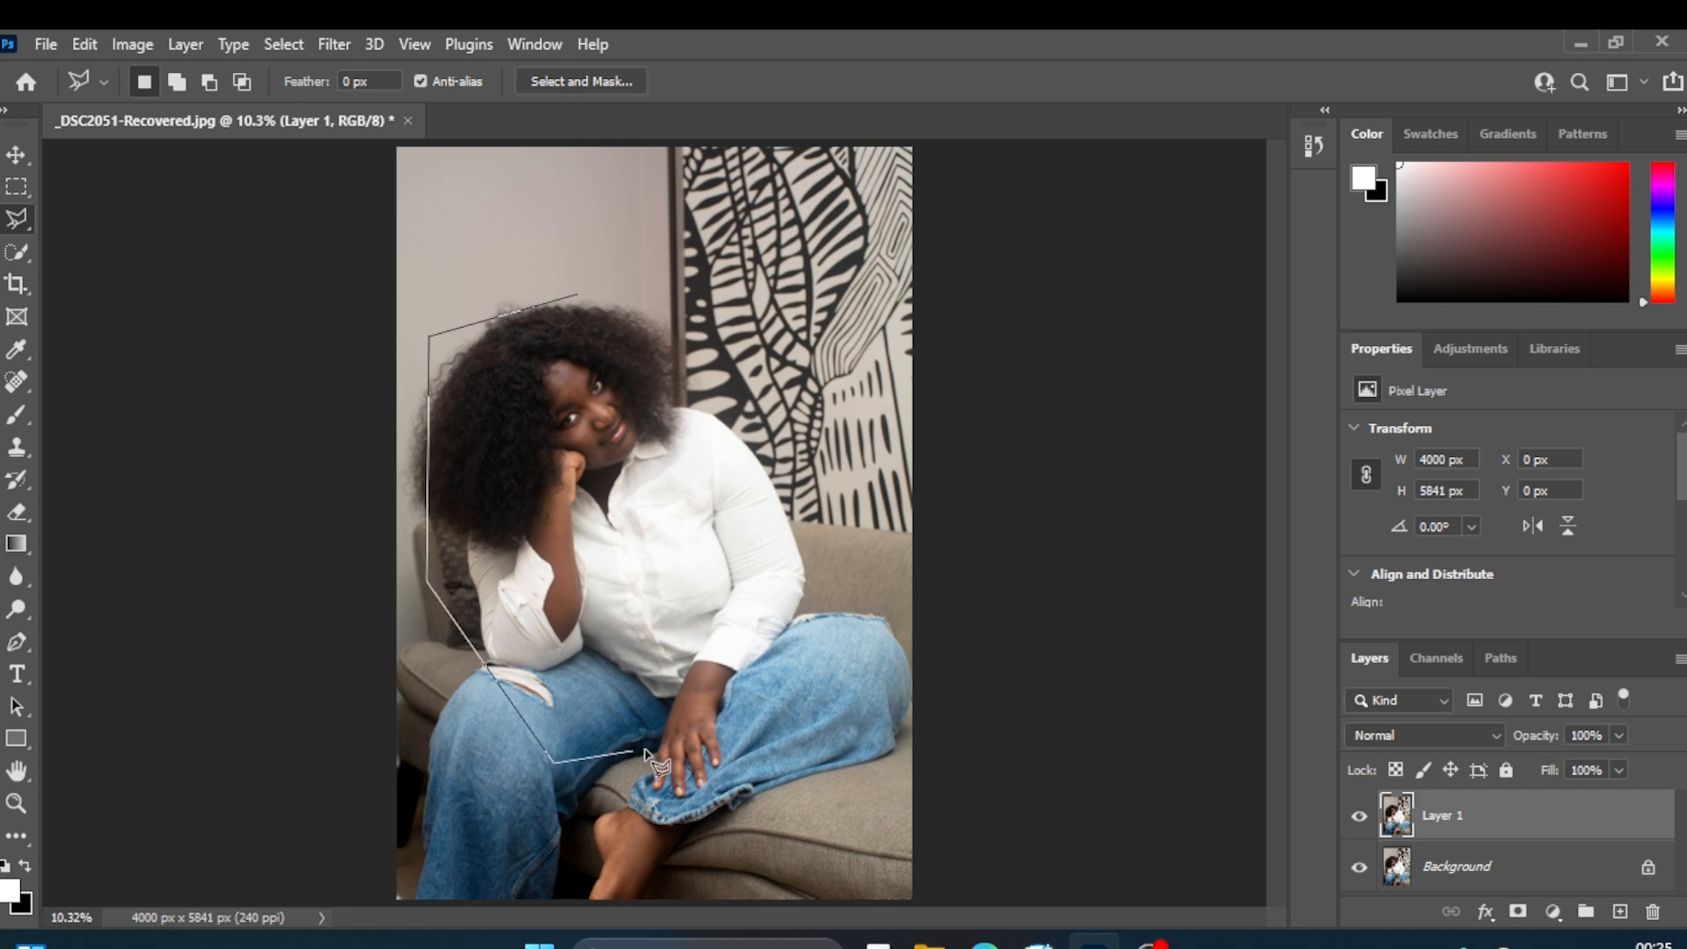
left_click(745, 760)
left_click(836, 621)
left_click(791, 508)
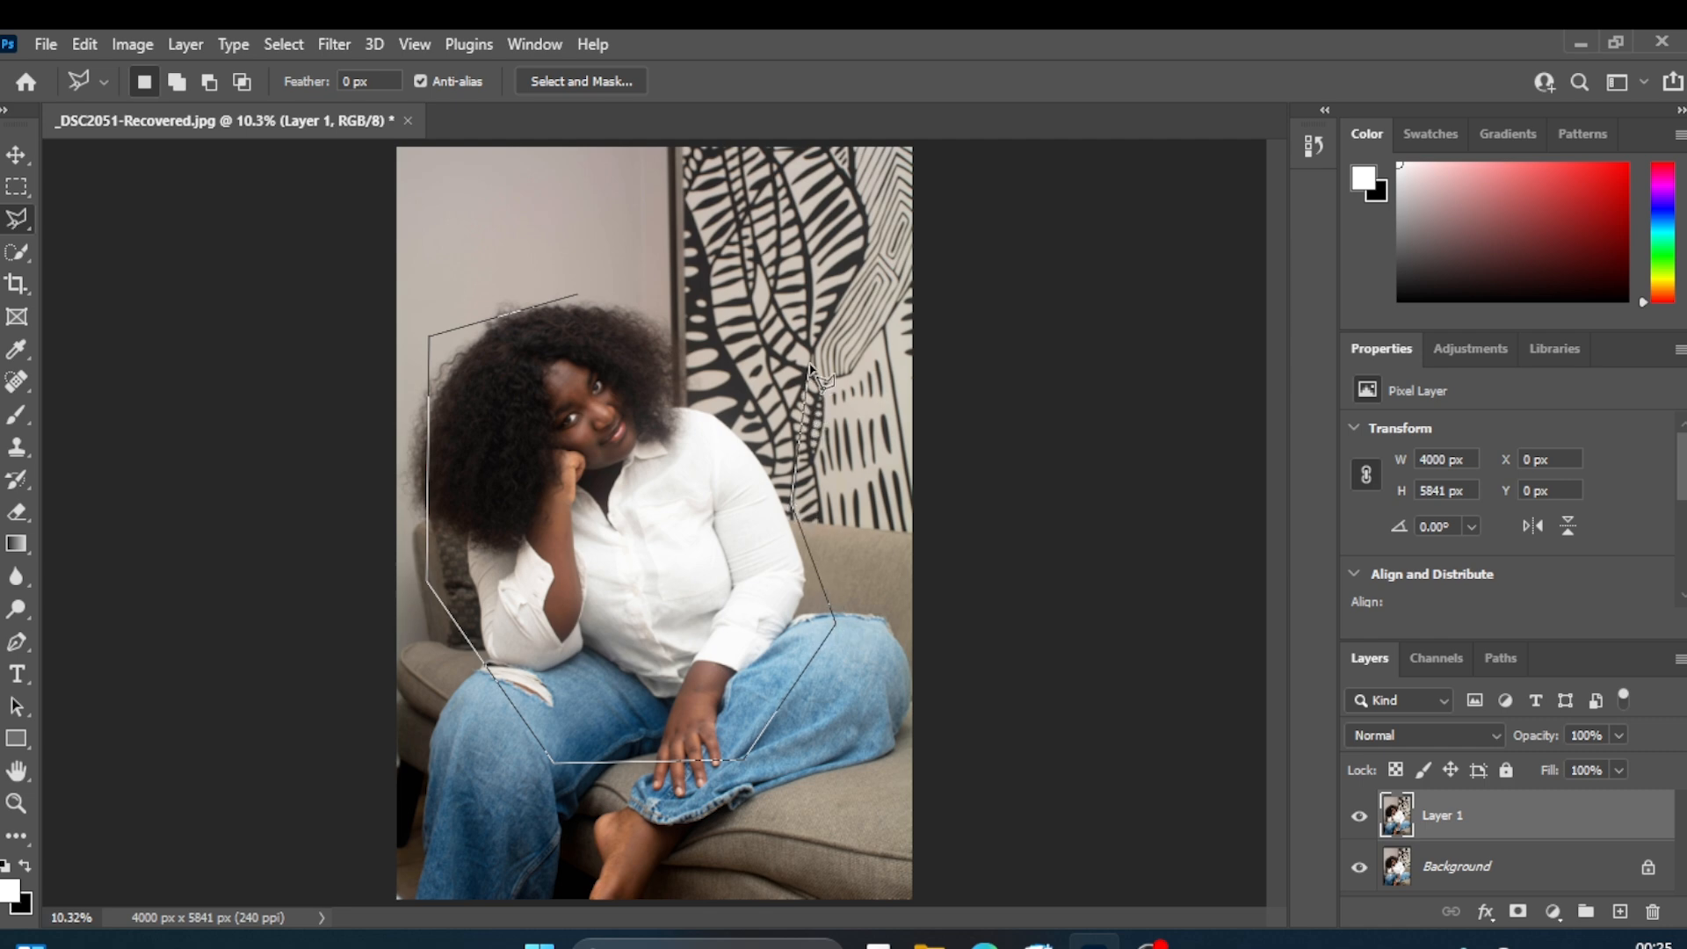
left_click(809, 366)
left_click(645, 256)
left_click(646, 296)
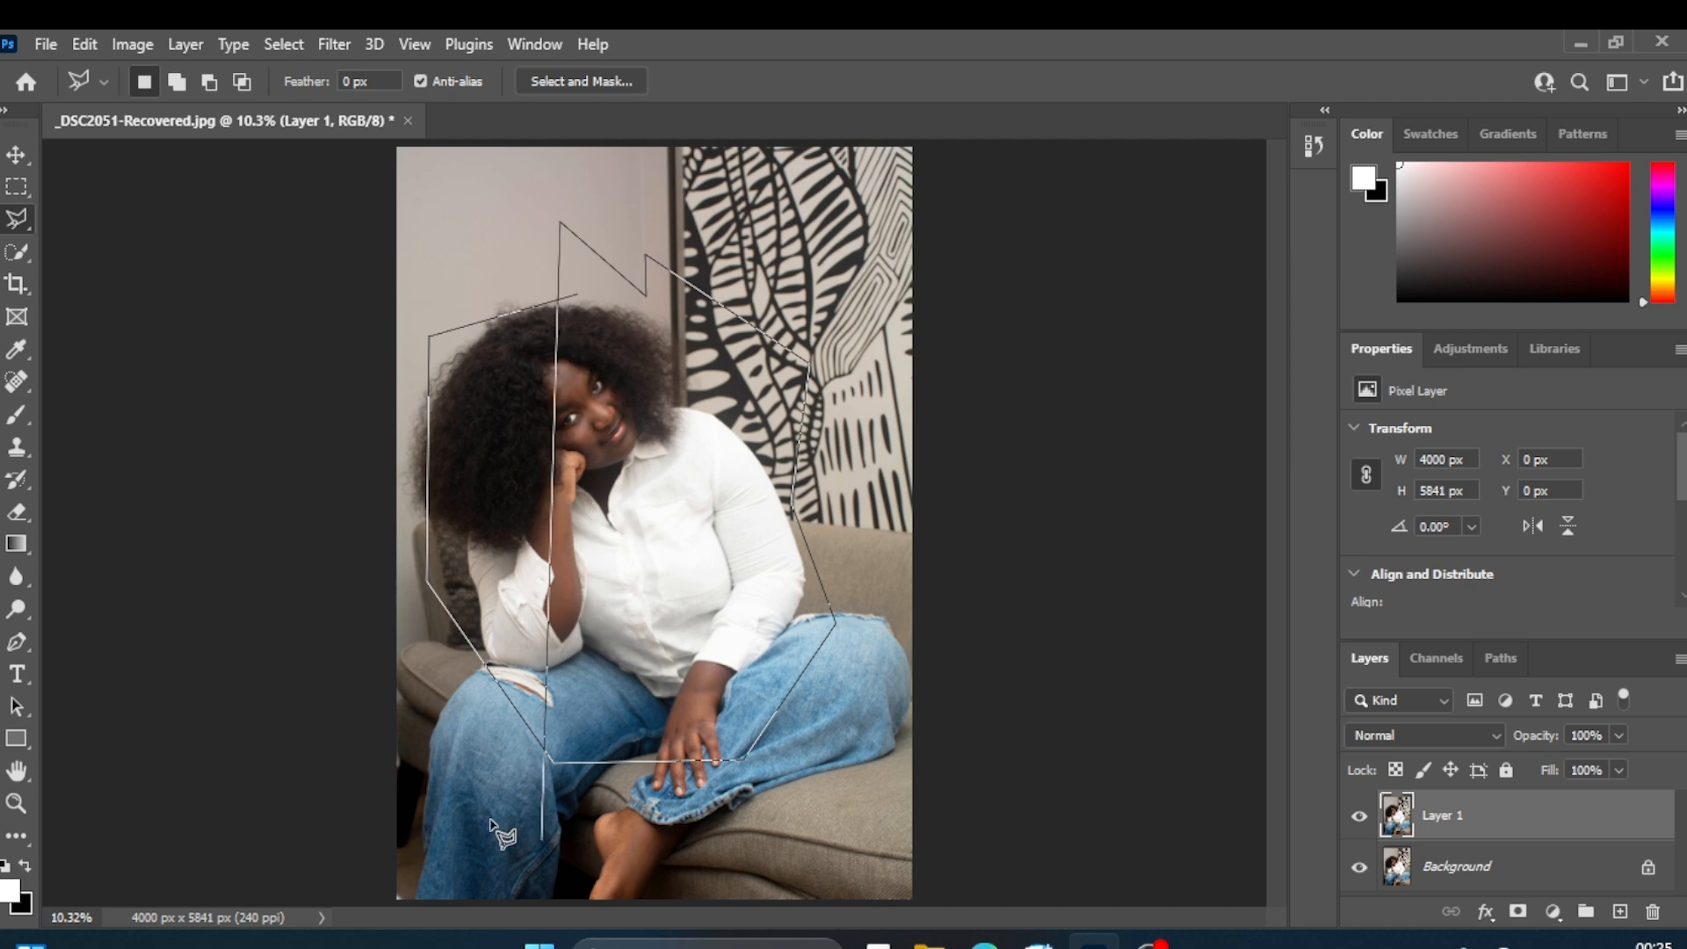
left_click(684, 857)
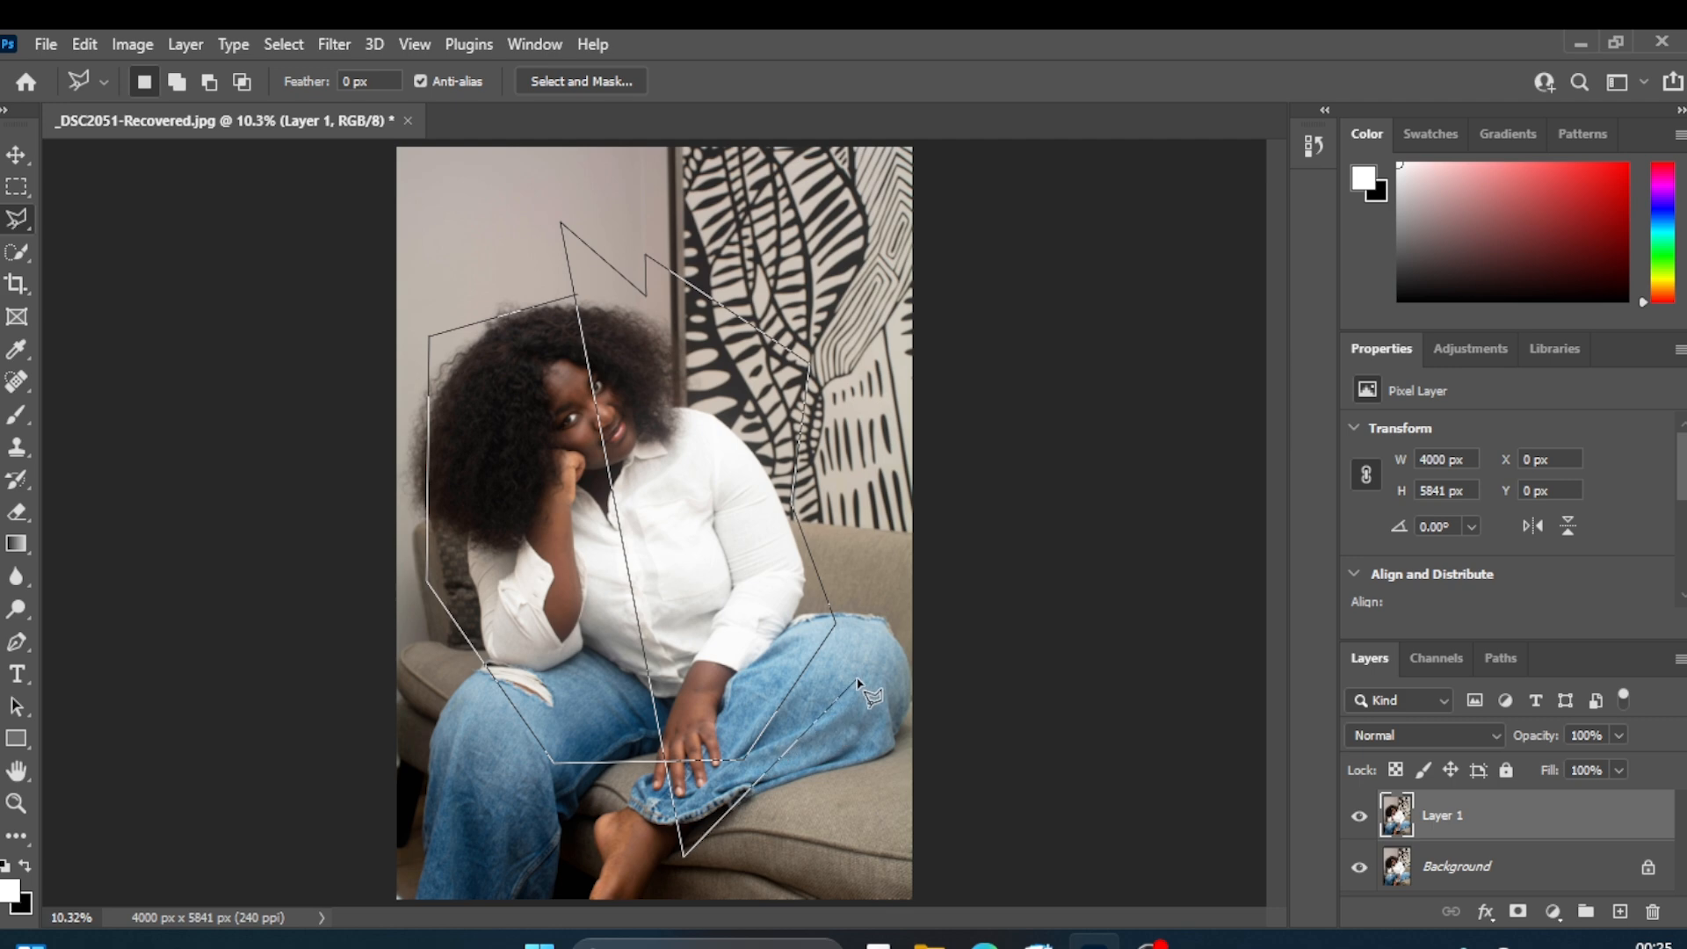
left_click(837, 624)
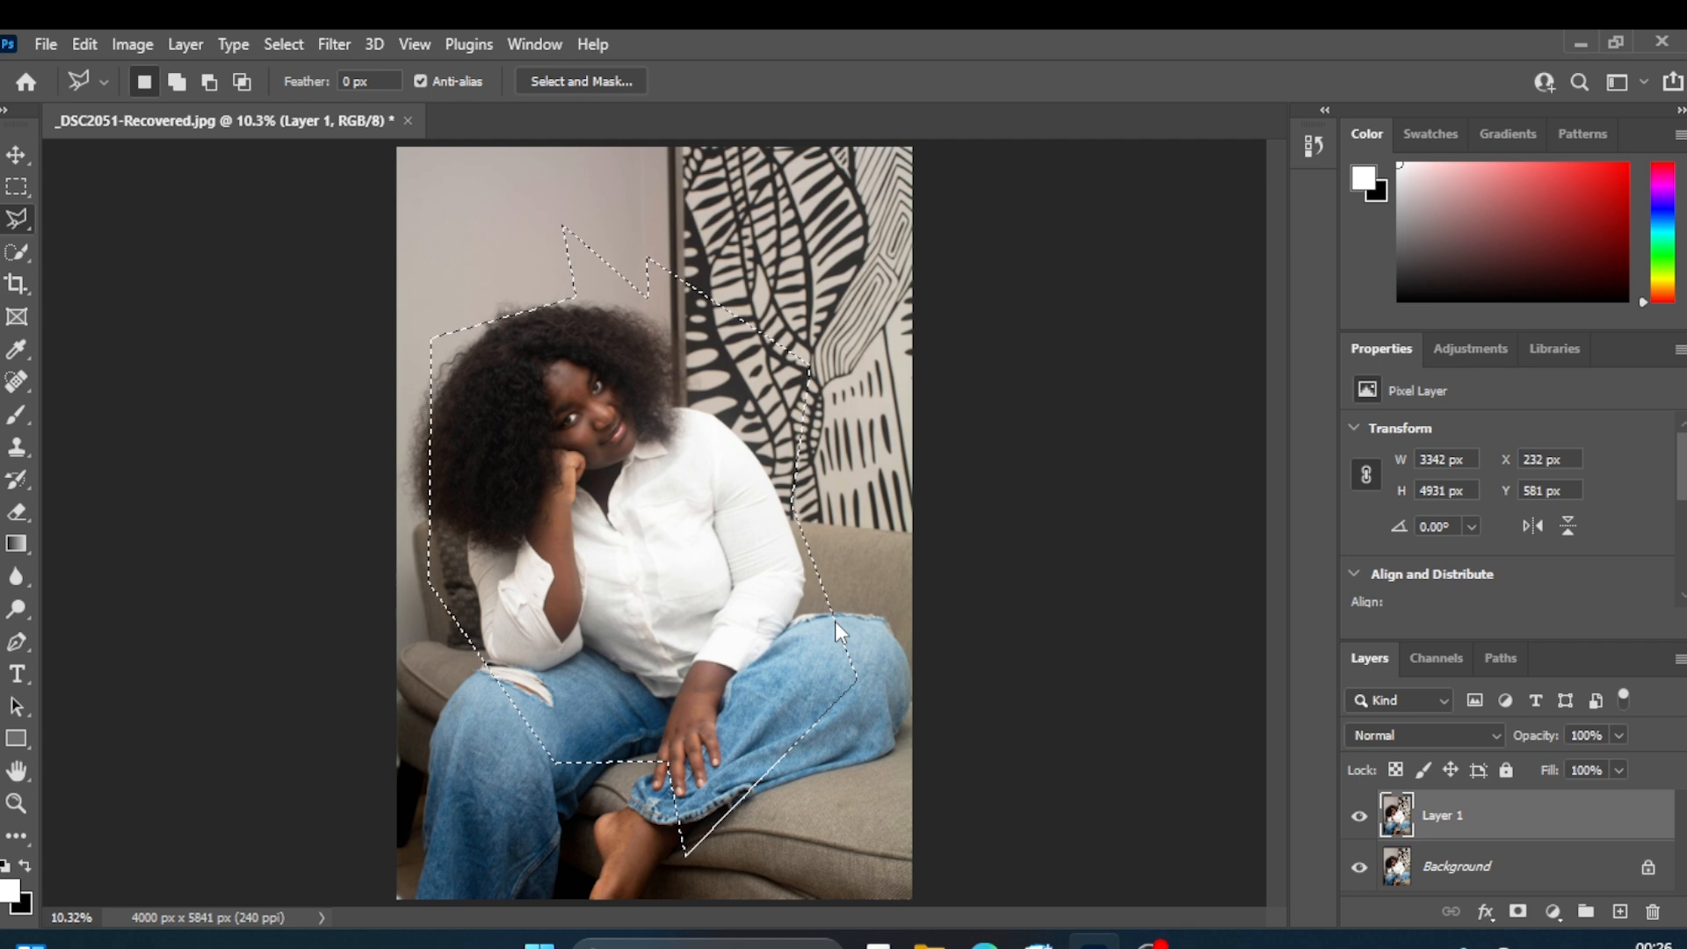
- Add a Brightness/Contrast adjustment layer masked to the polygonal selection, with Brightness set to -1
left_click(1492, 354)
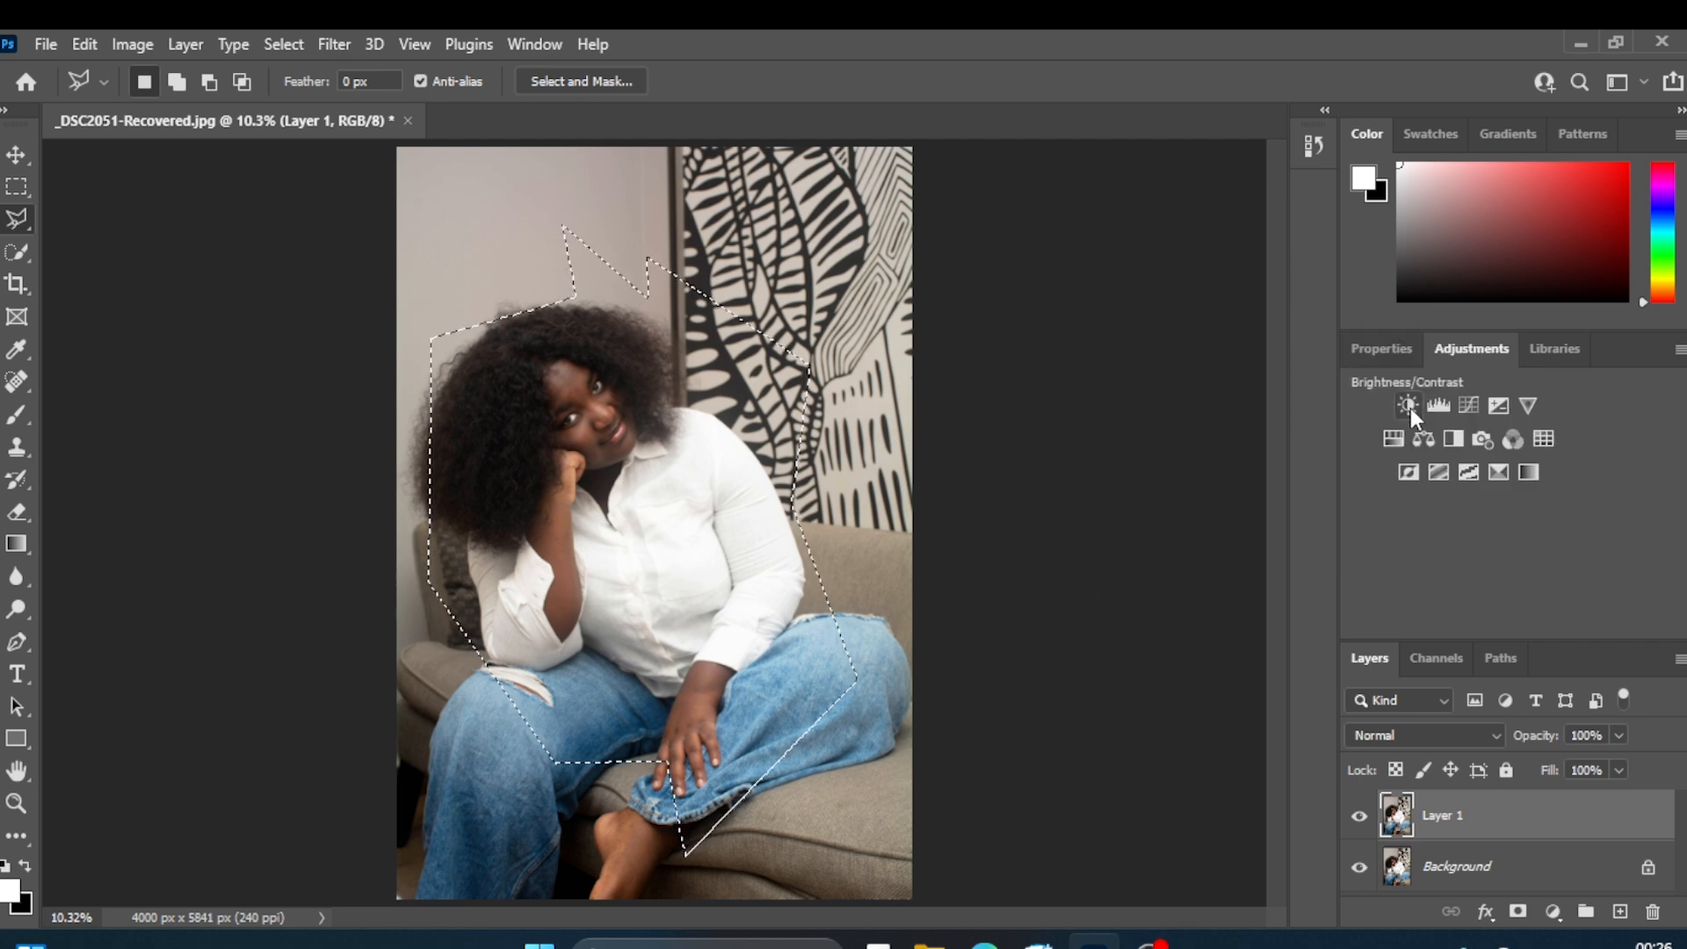
left_click(1410, 408)
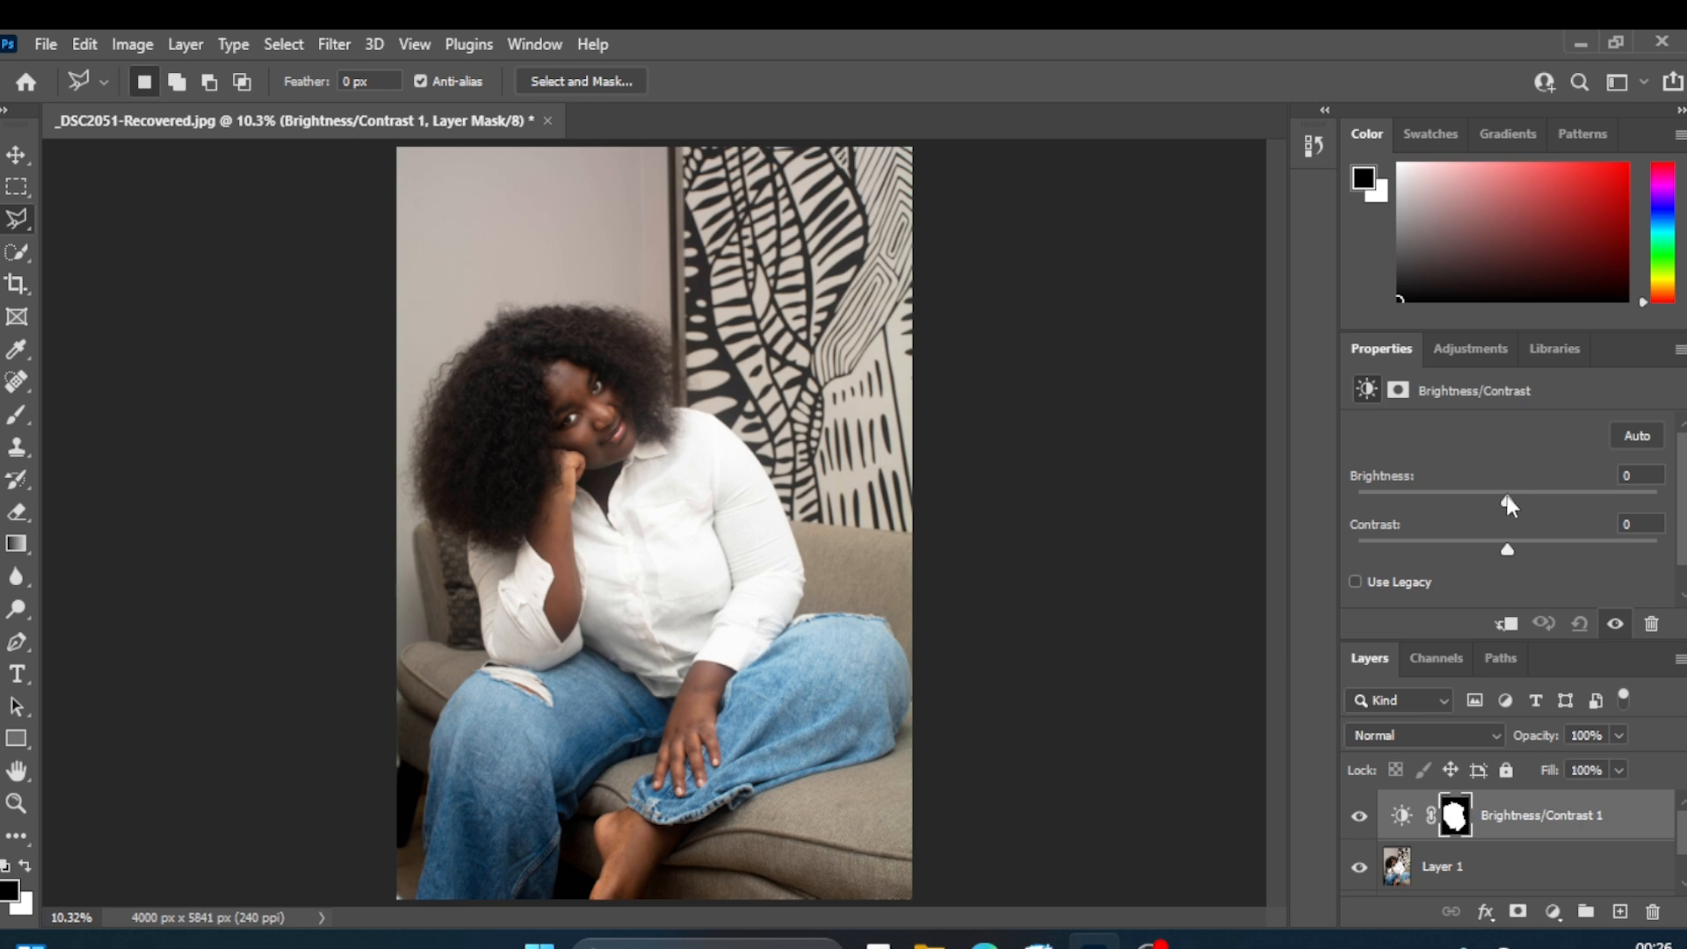
mouse_move(1509, 504)
left_mouse_down()
mouse_move(1604, 520)
mouse_move(1505, 508)
left_mouse_up()
- Switch from the Polygonal Lasso tool to the Magnetic Lasso tool
right_click(20, 220)
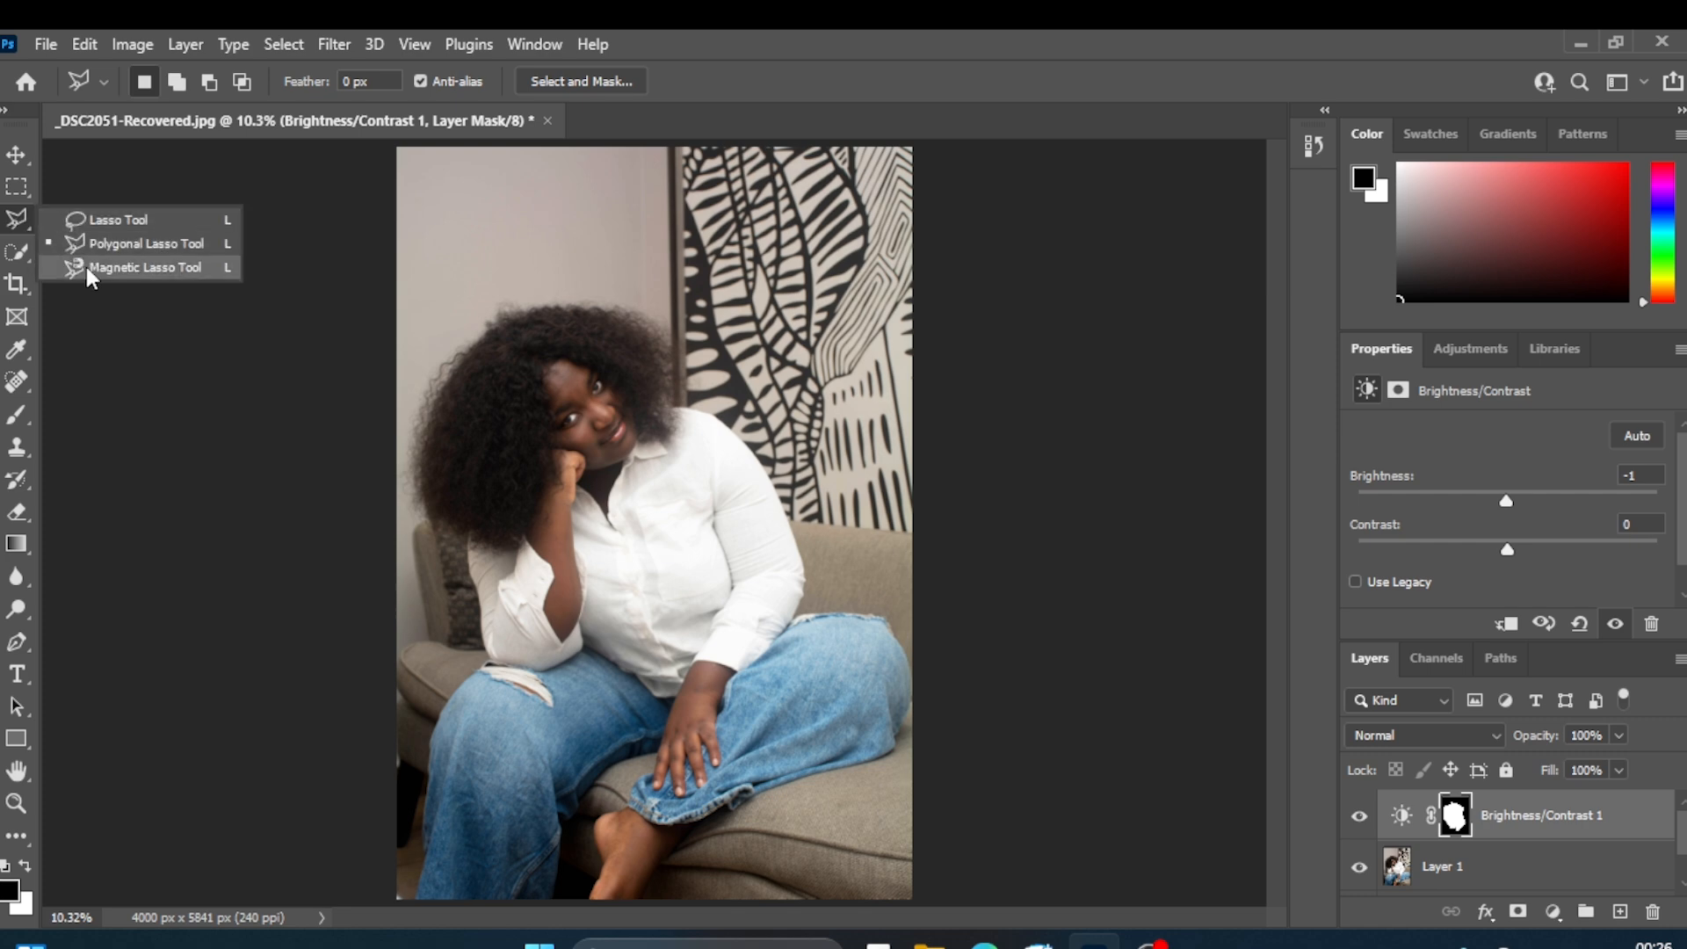
left_click(91, 267)
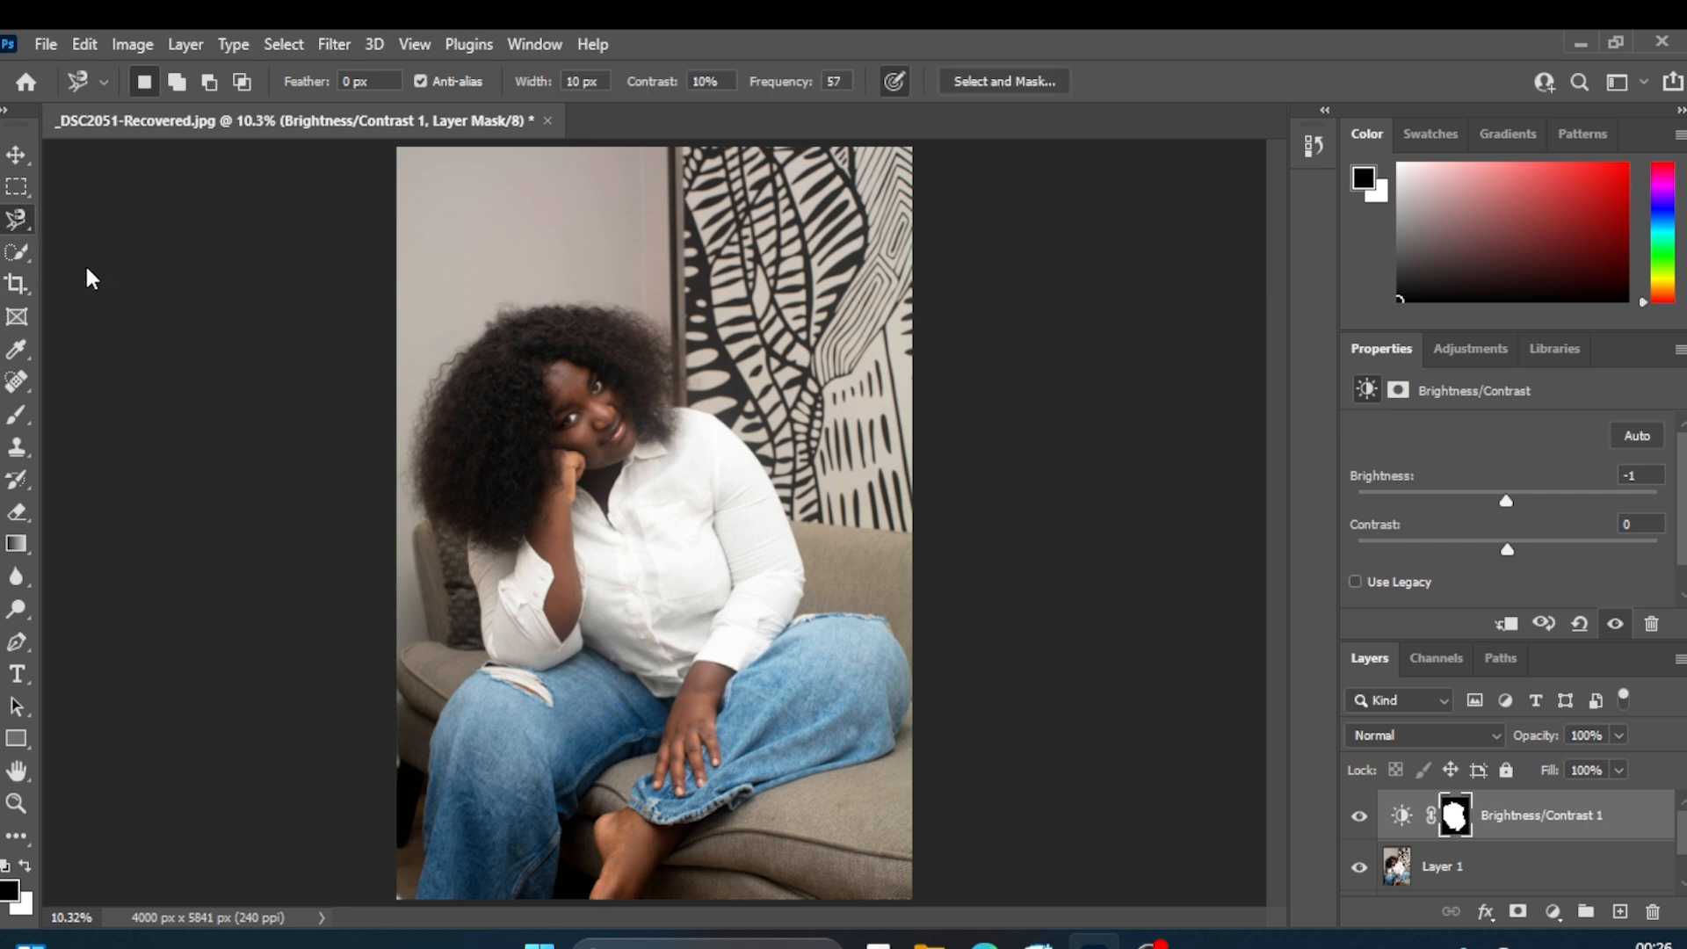
- Duplicate the Brightness/Contrast adjustment layer, and delete the copy
left_click(1433, 870)
left_click_drag(1567, 822, 1620, 912)
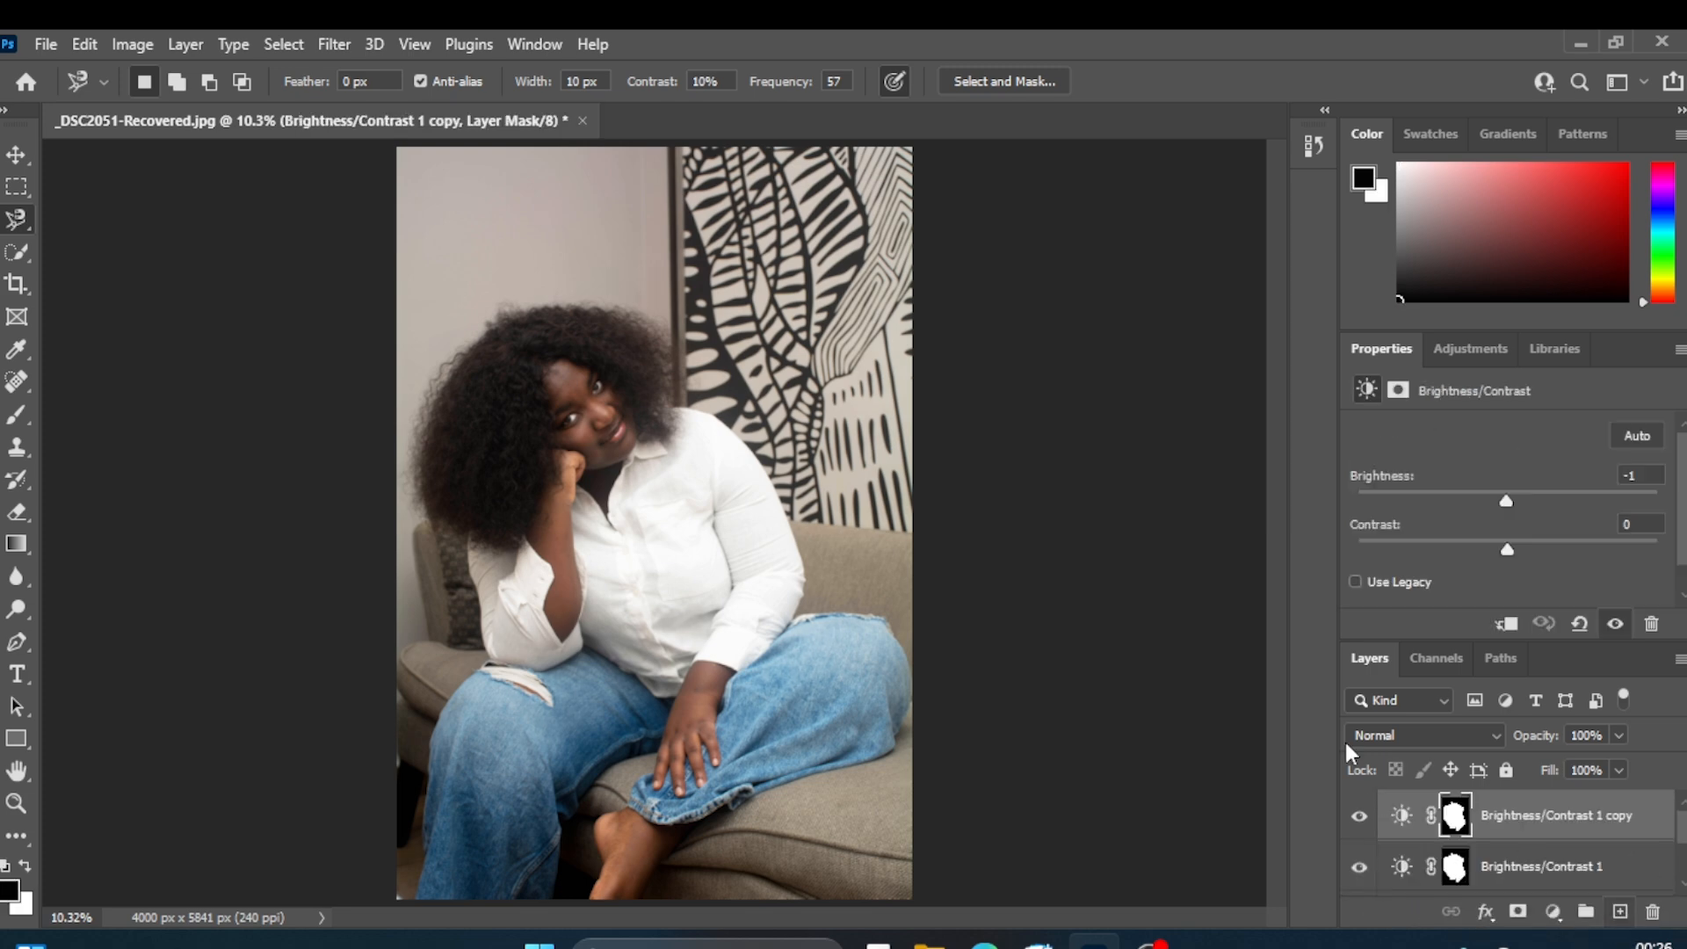
left_click(1651, 914)
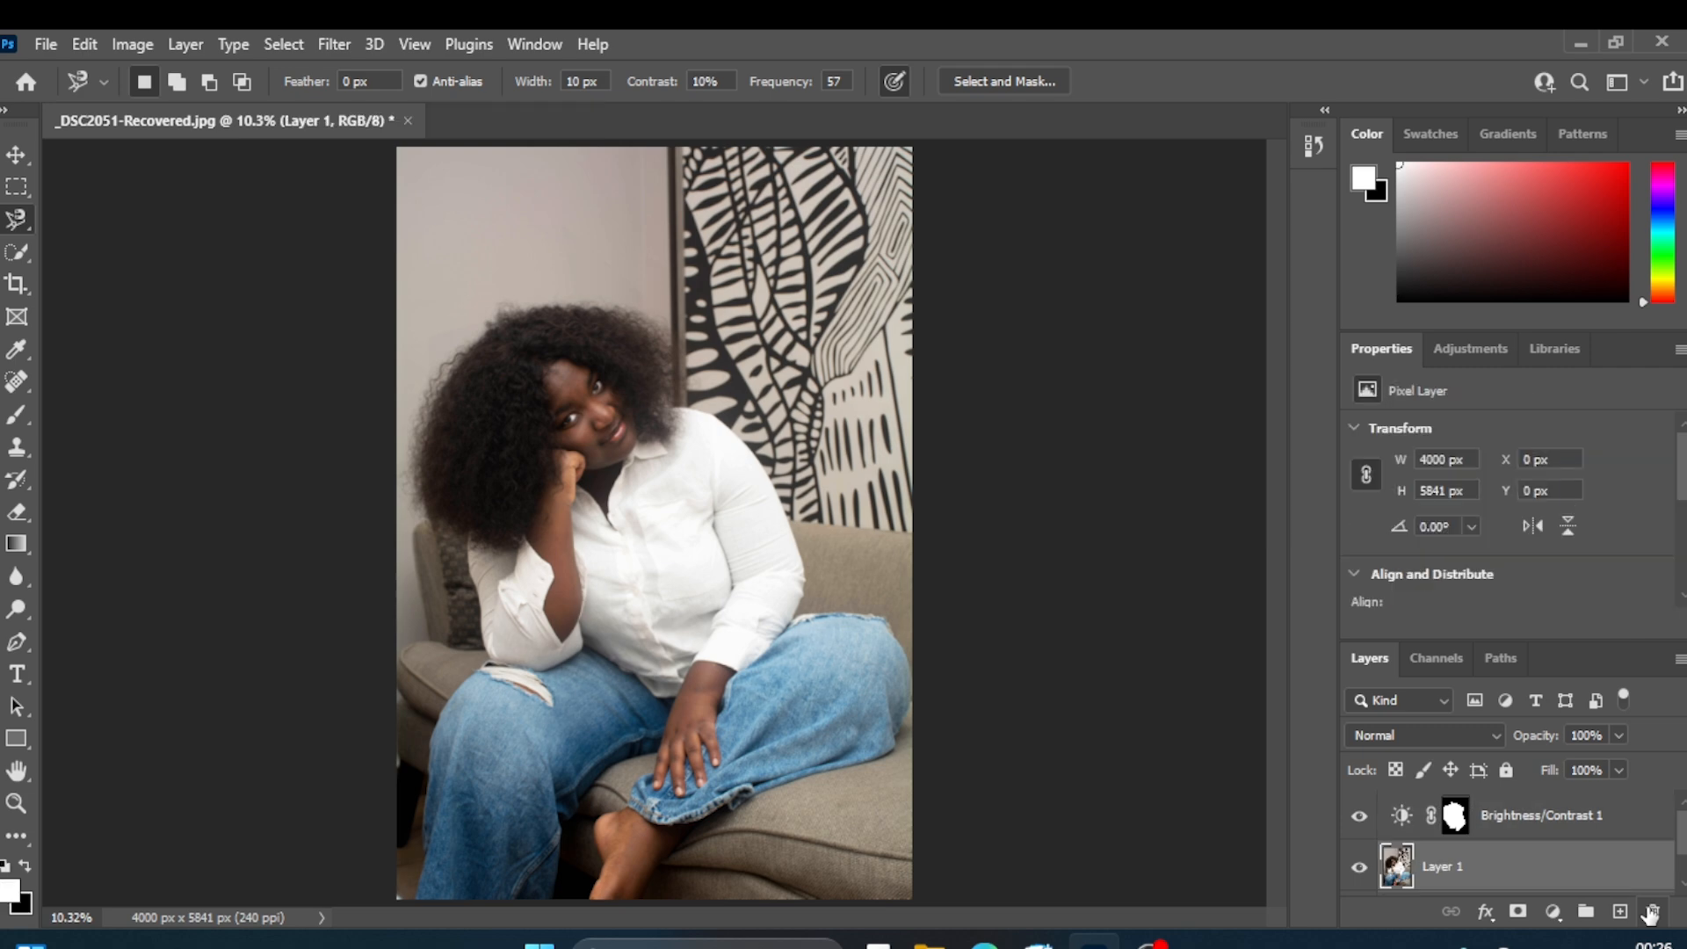
- Undo the Brightness/Contrast adjustment layer and clear the restored polygonal selection
key("ctrl+z")
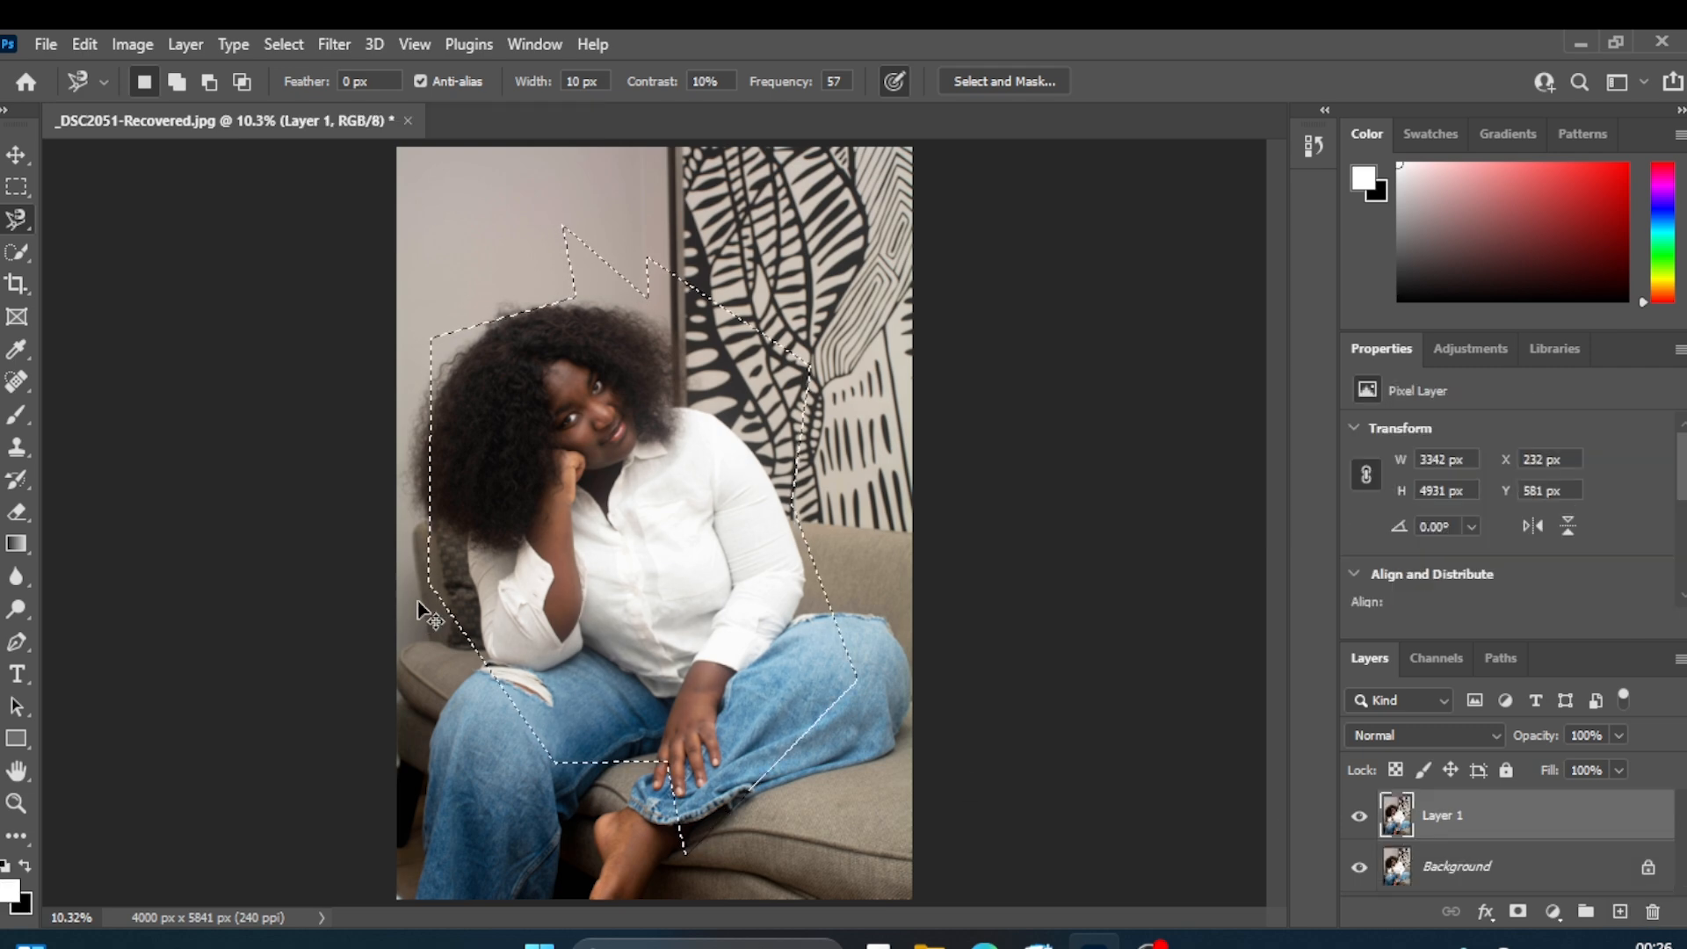
key("ctrl+d")
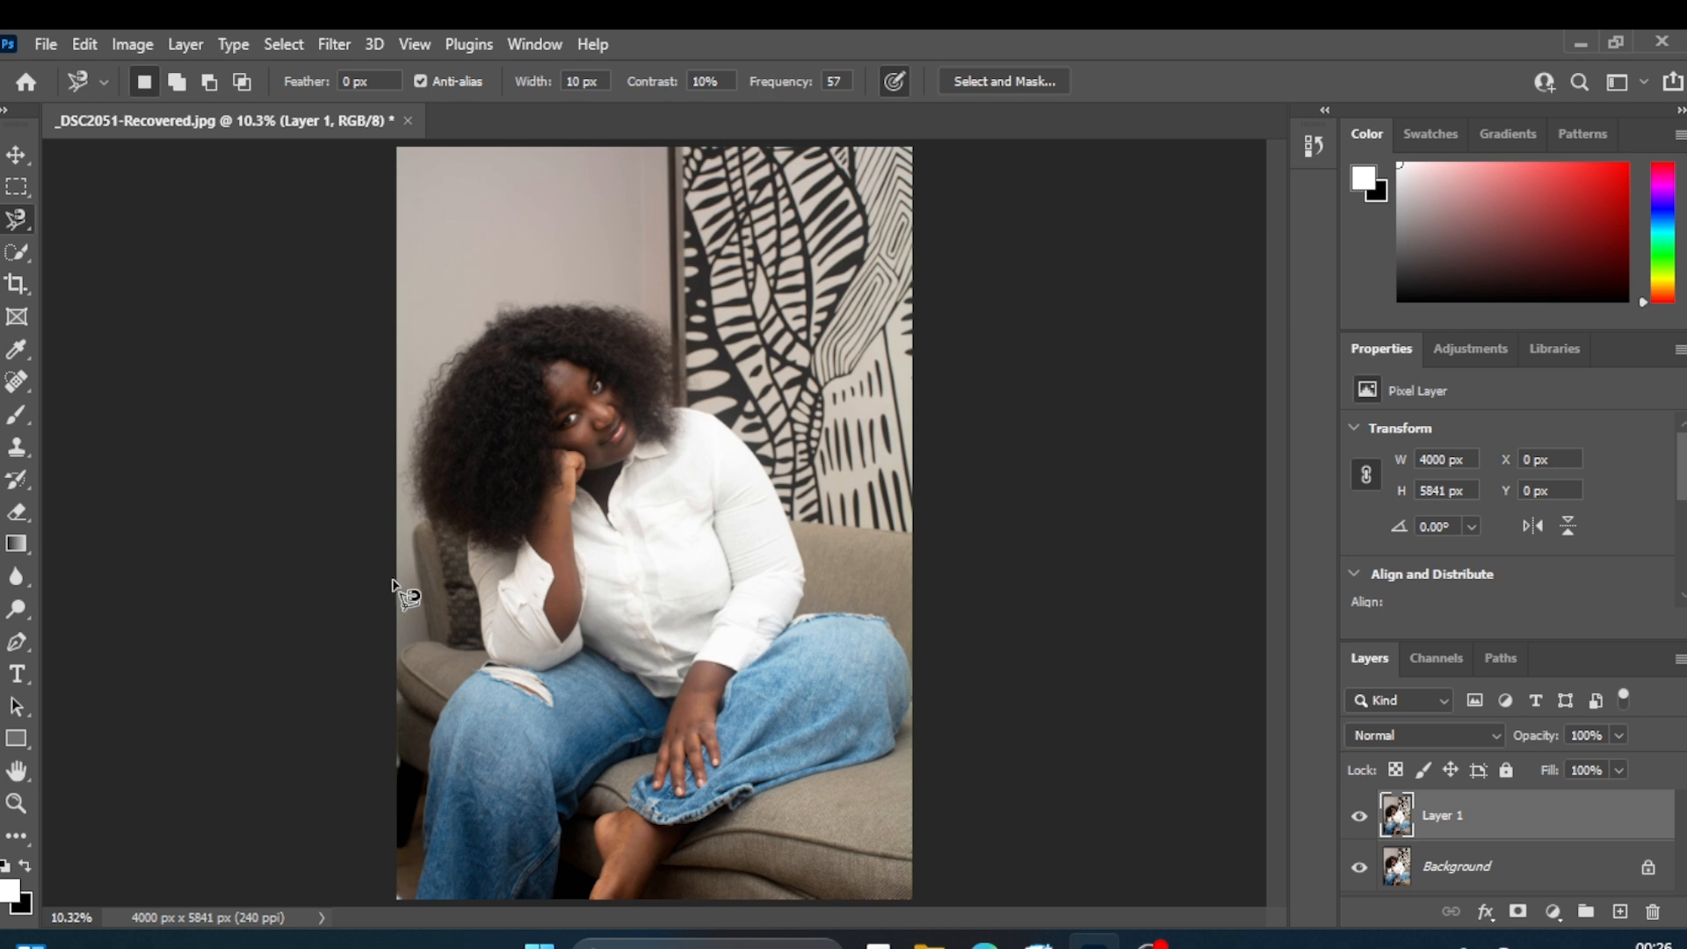
- Trace the woman's outline with the Magnetic Lasso as a closed selection about 3858 px wide and 4627 px high, undoing any accidental shift
left_click(468, 533)
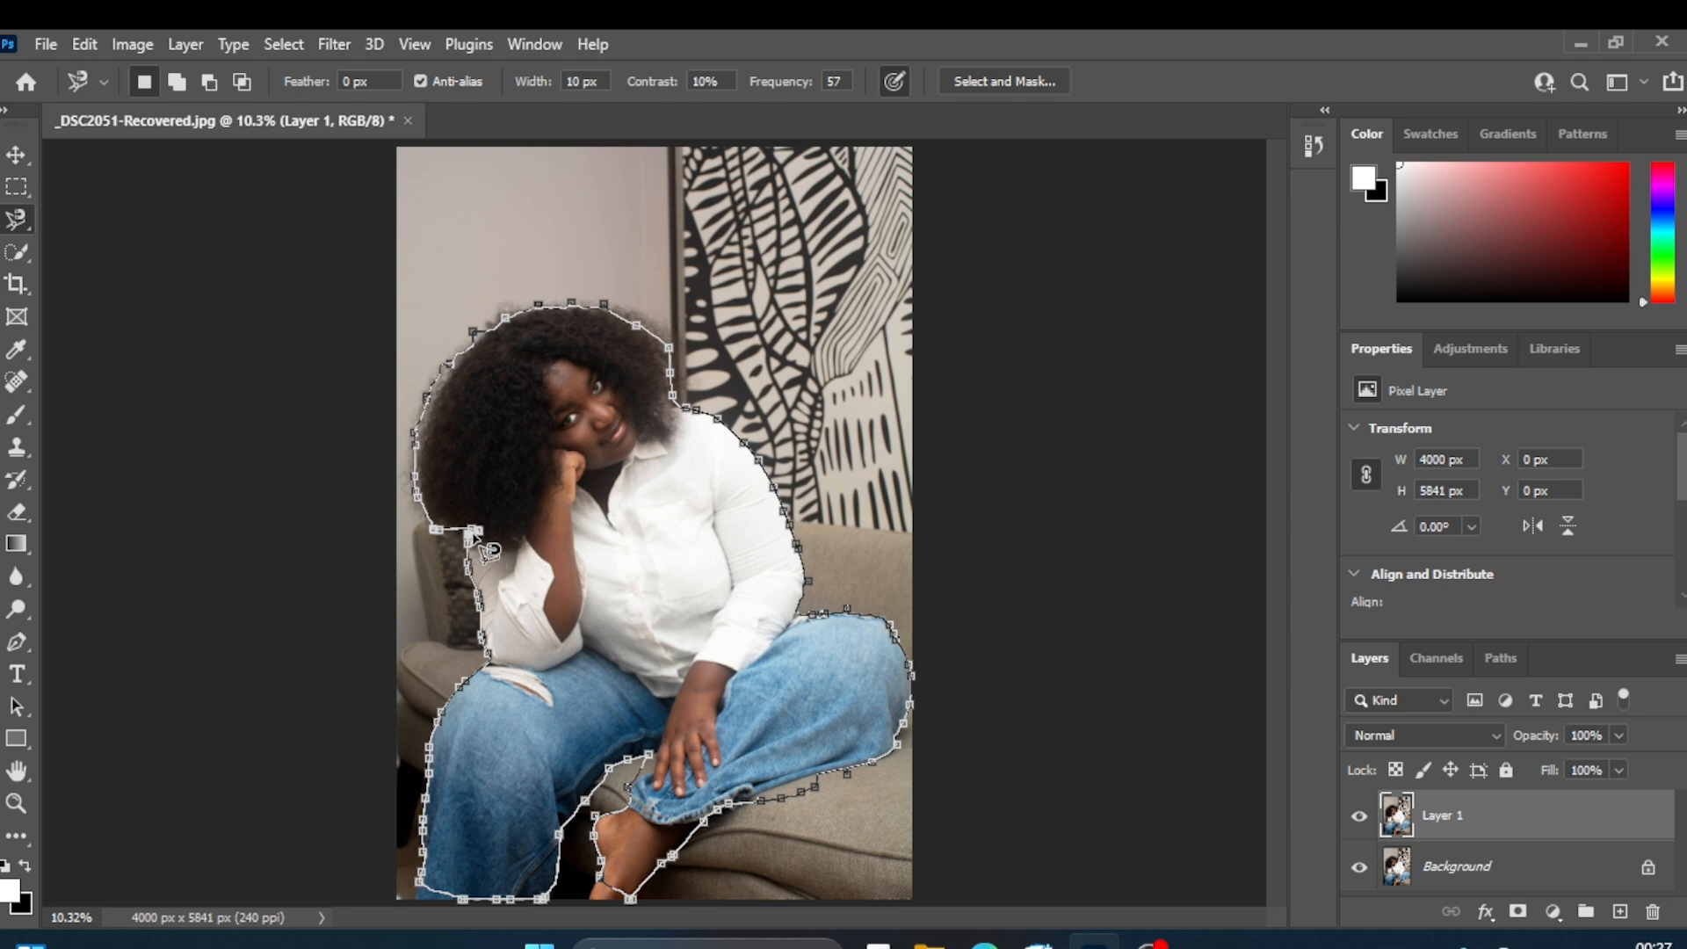
left_click(475, 532)
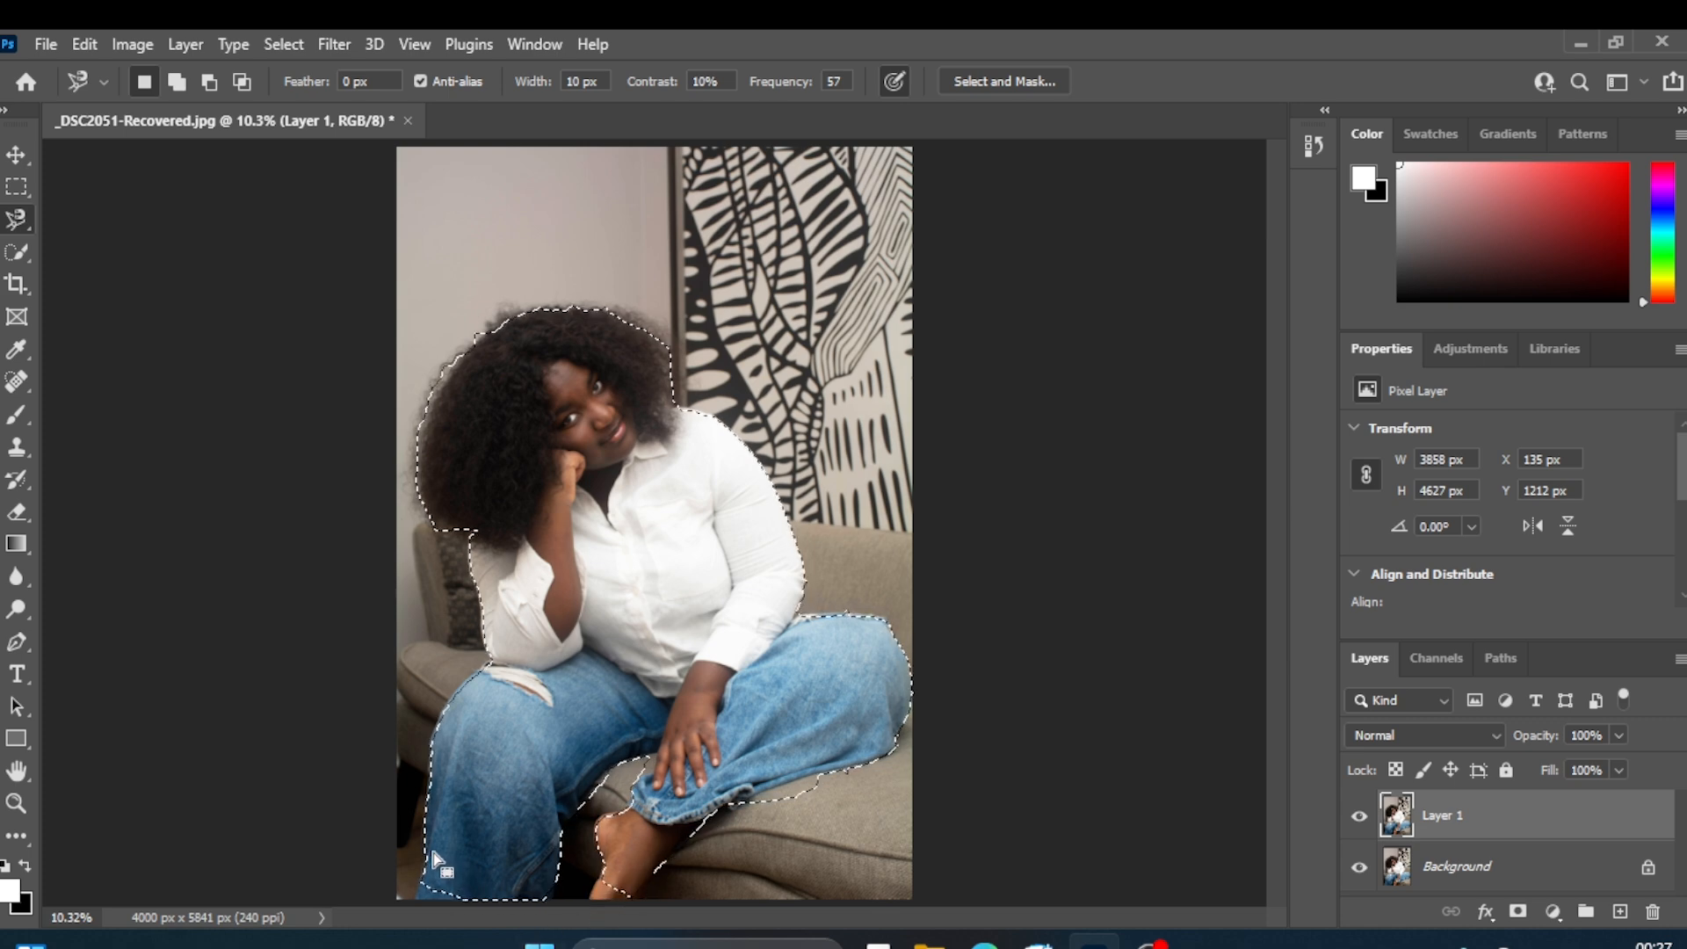
mouse_move(428, 854)
left_mouse_down()
mouse_move(420, 879)
mouse_move(440, 857)
mouse_move(426, 852)
left_mouse_up()
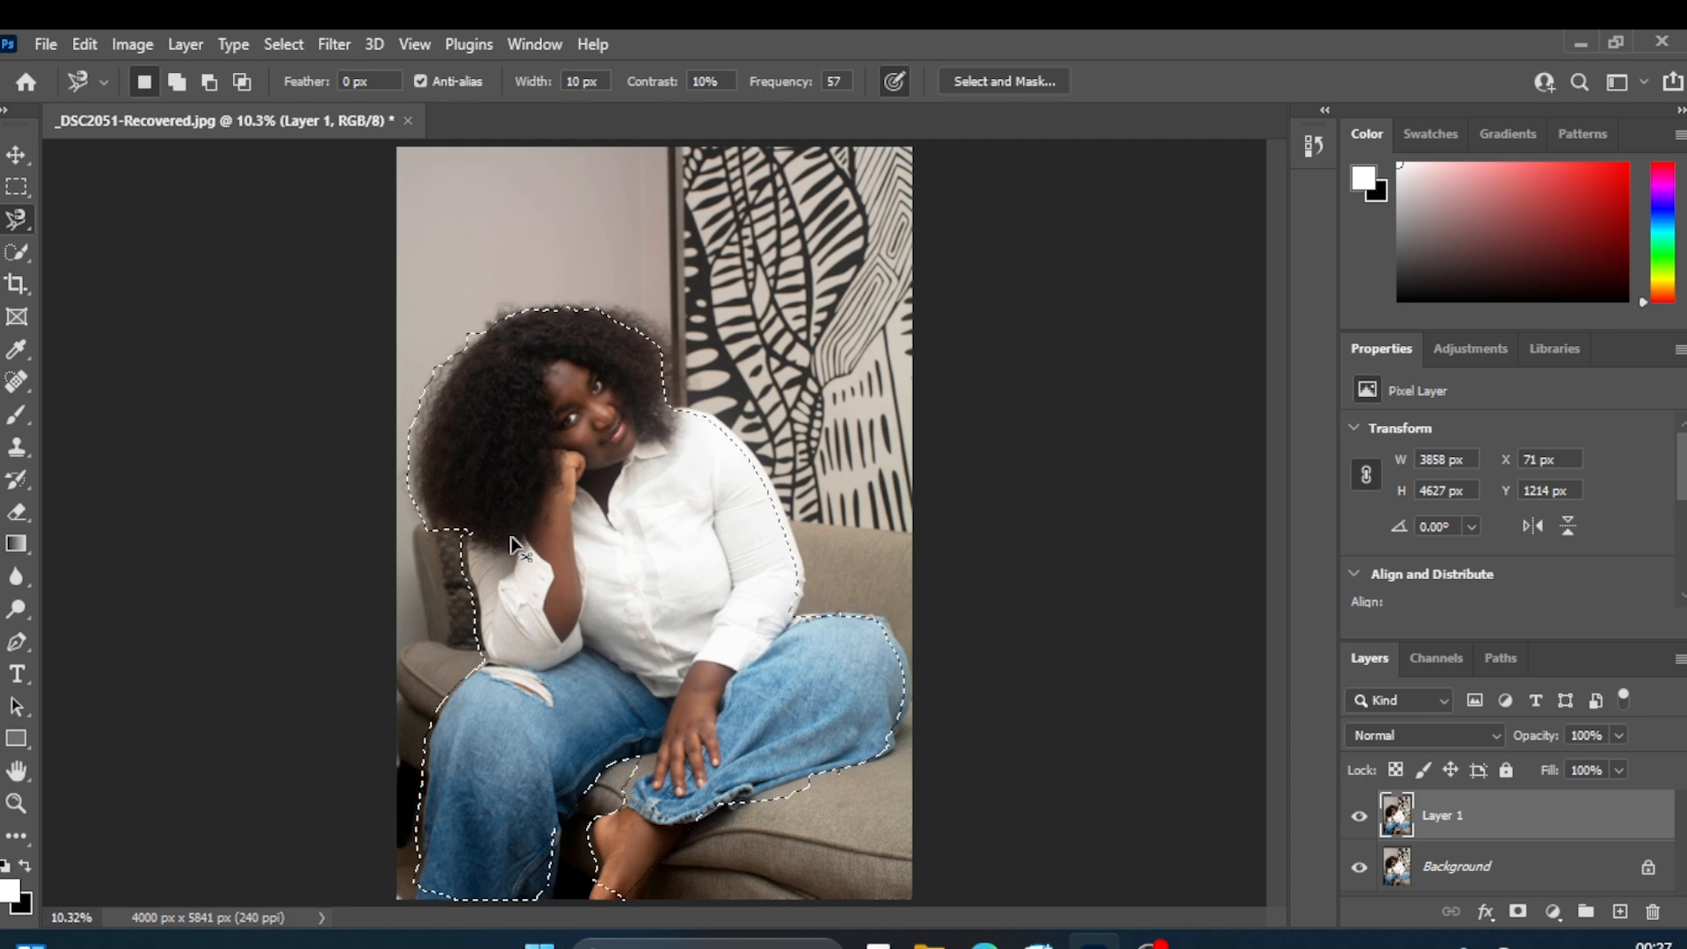
key("ctrl+z")
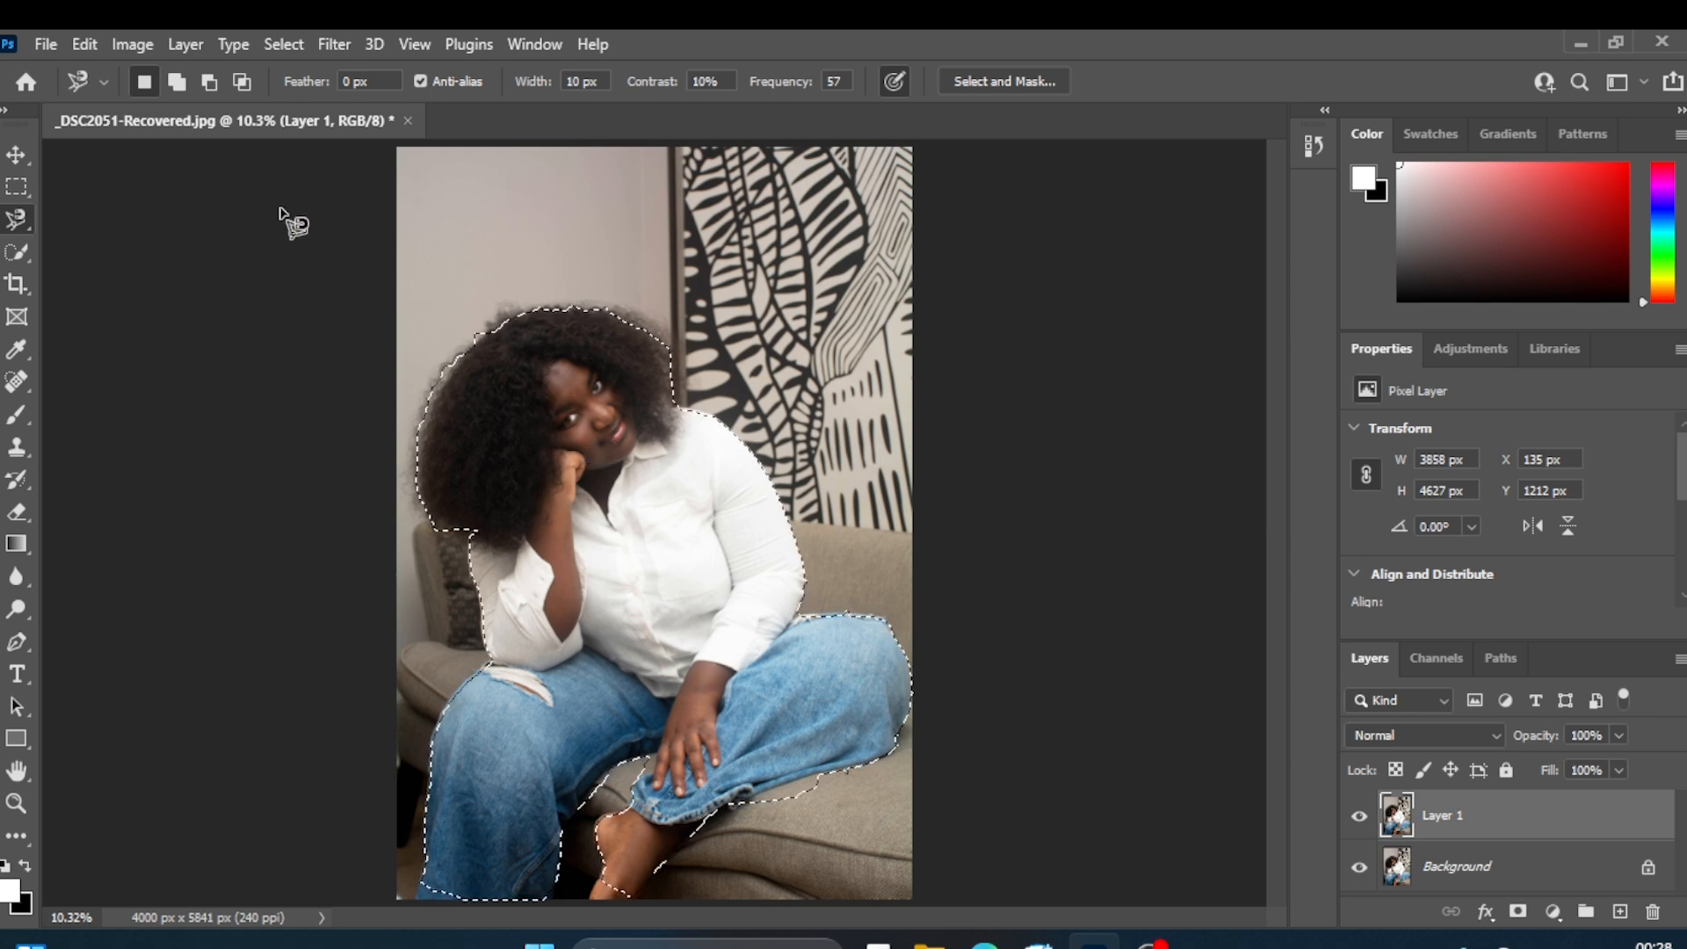
- Add a strip along the photo's lower edge, from the jeans hem to the foot, to the selection with the Magnetic Lasso
left_click(176, 81)
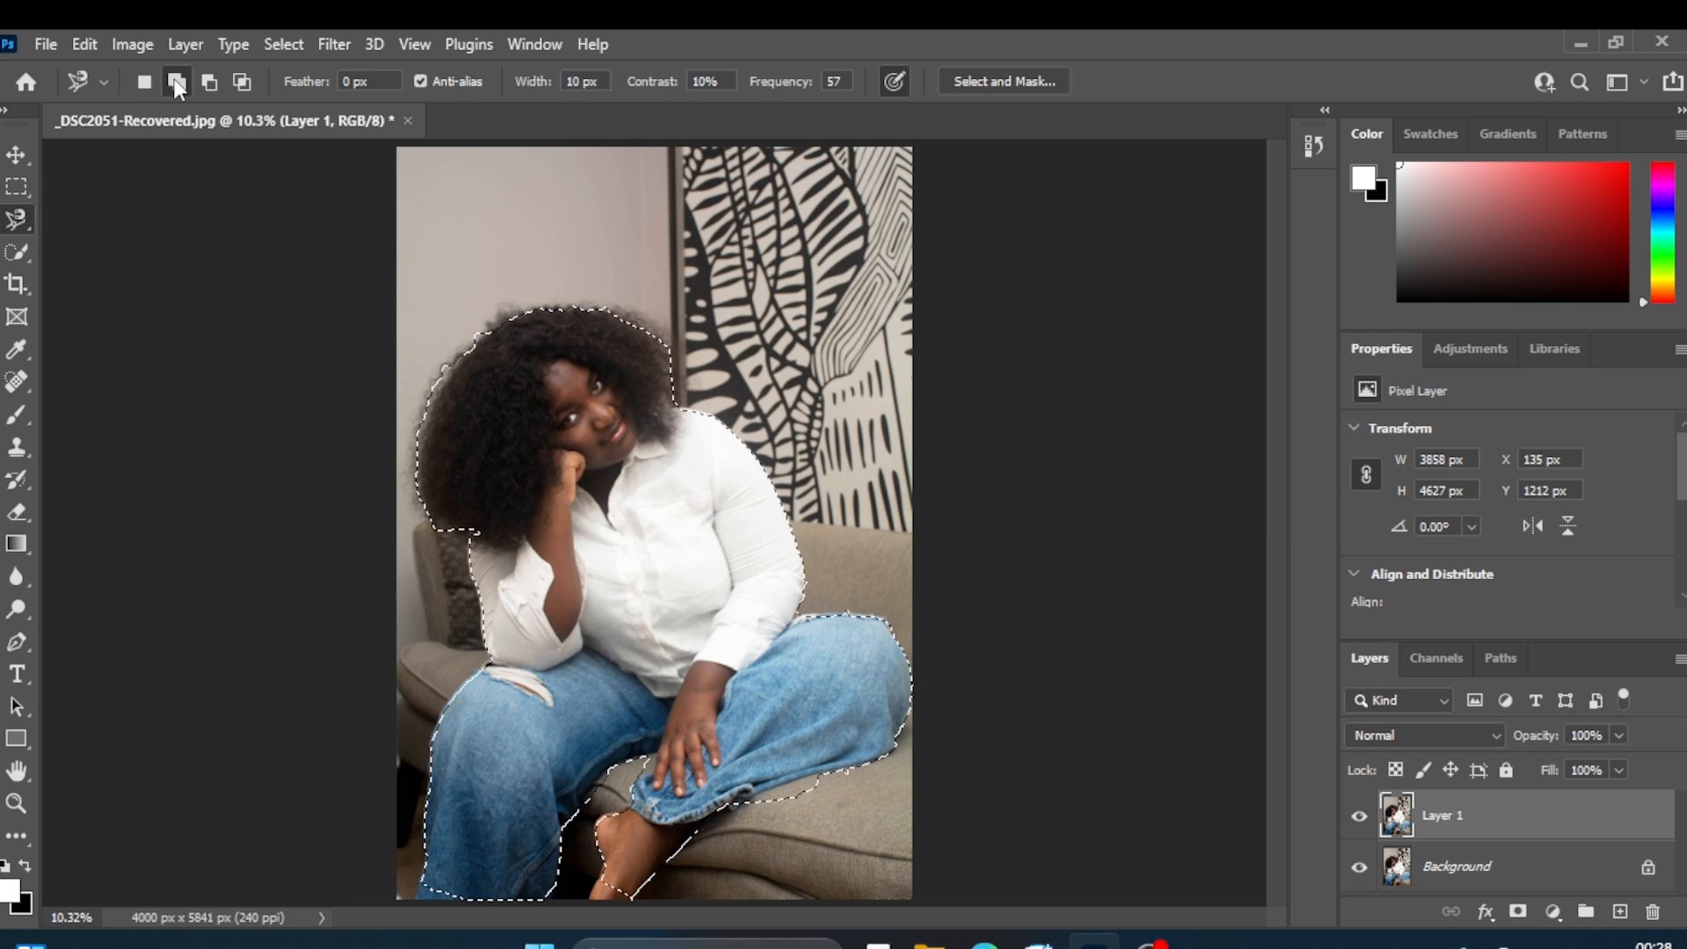
left_click(419, 877)
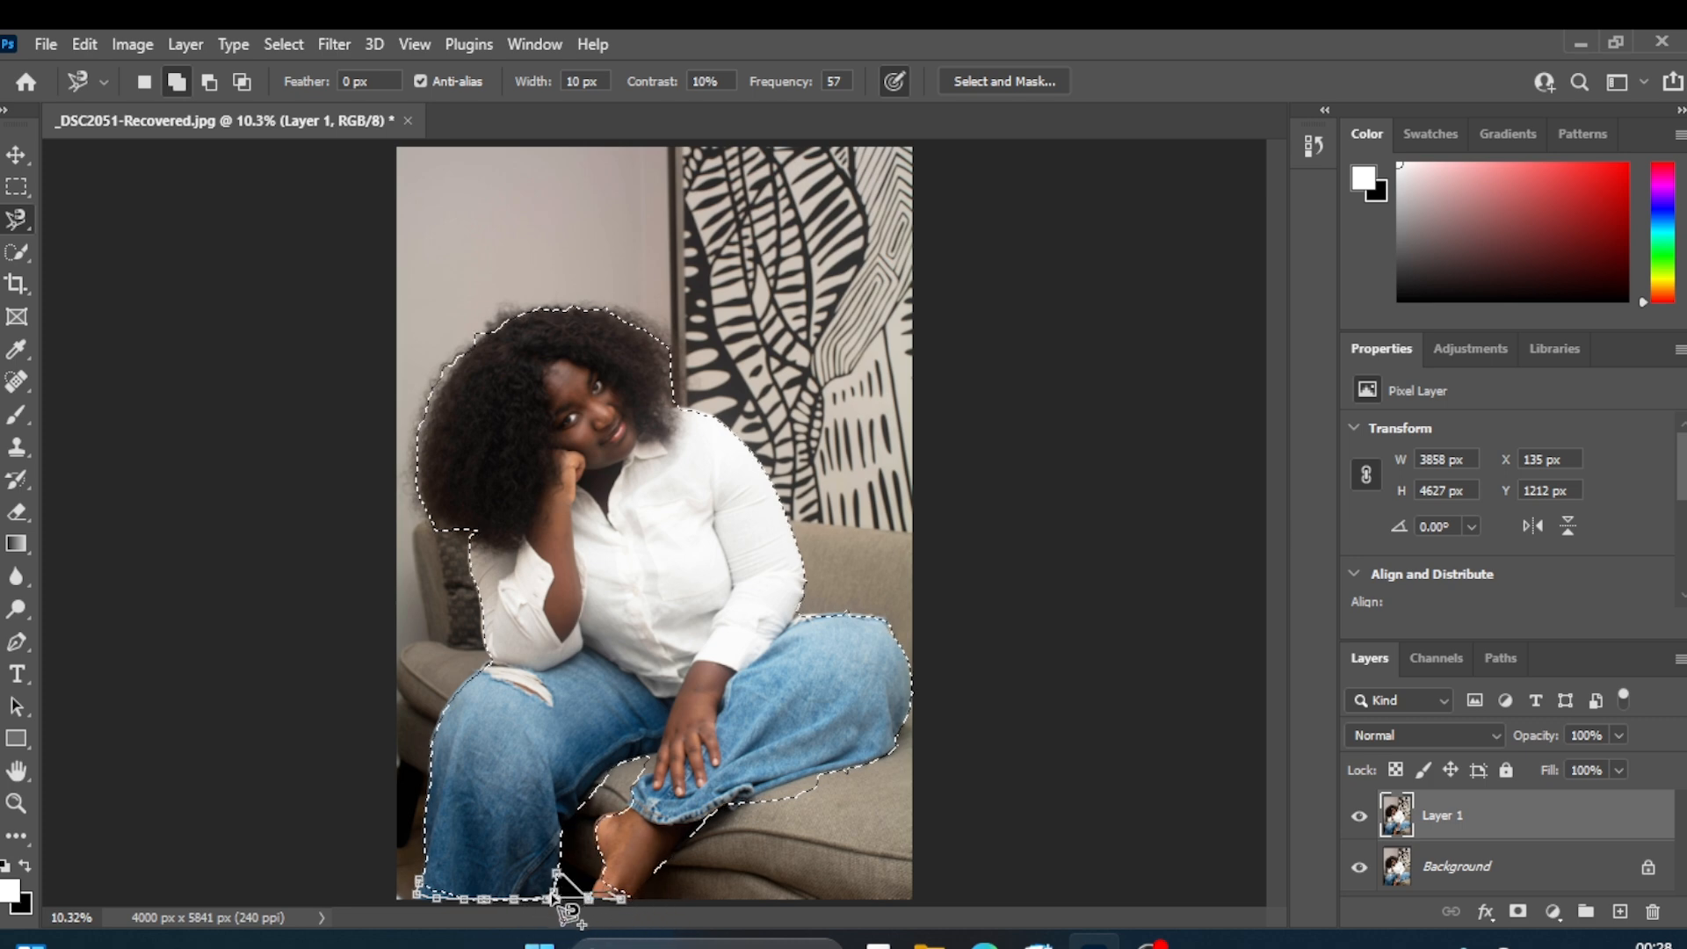
double_click(699, 894)
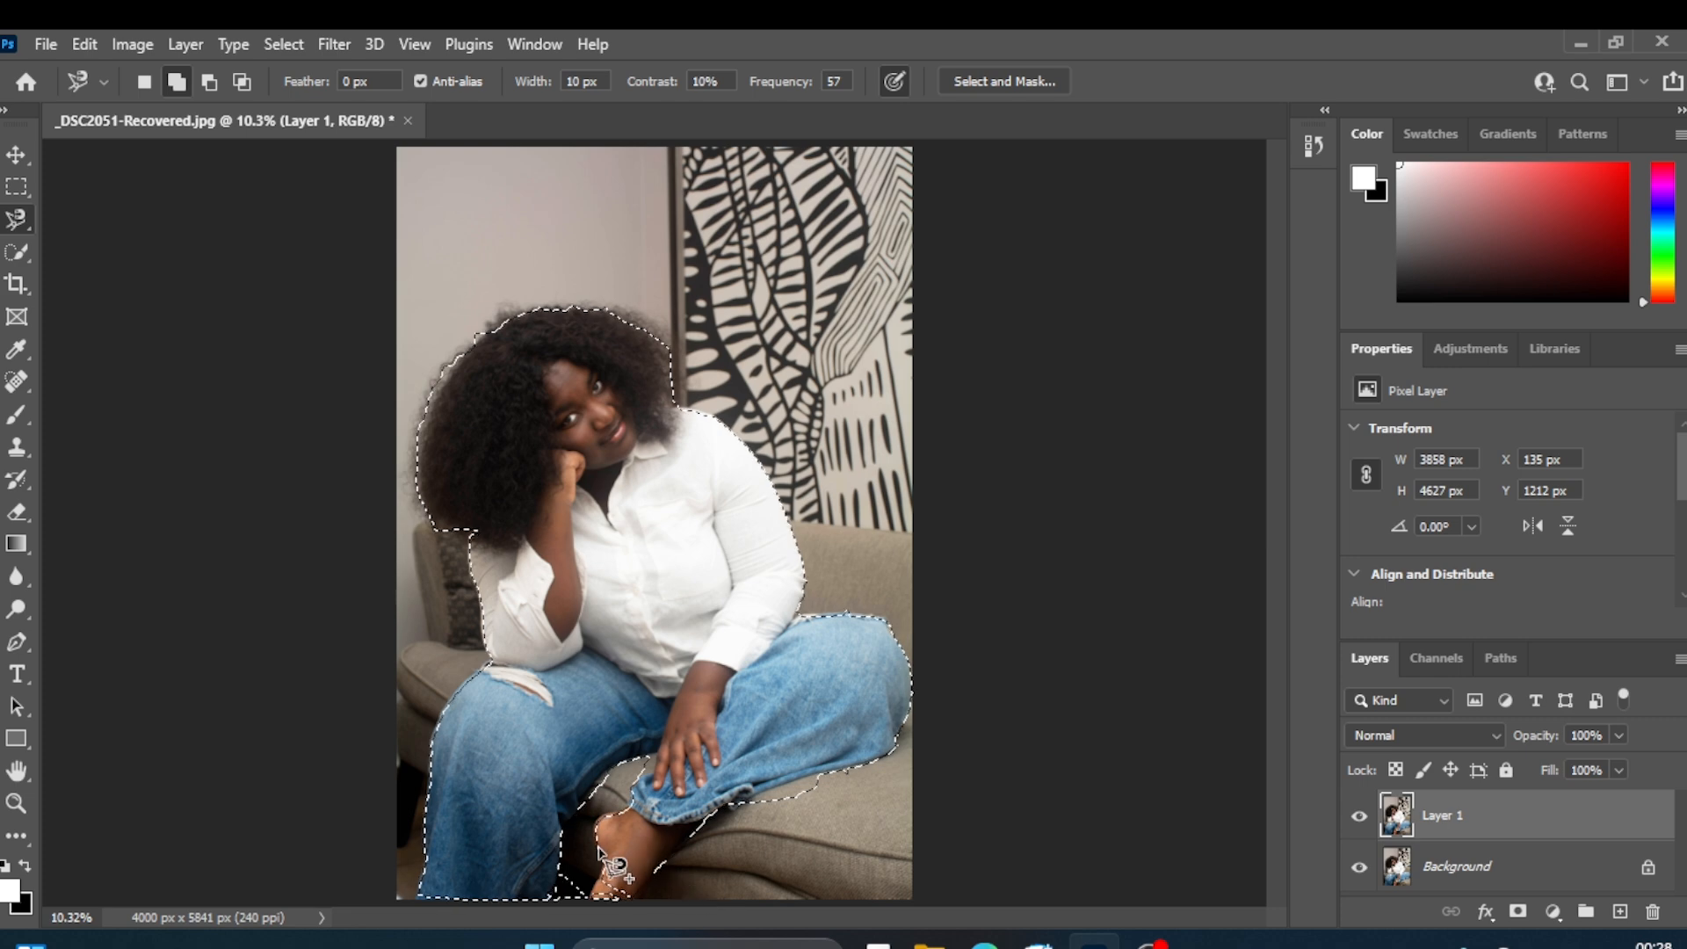
- Subtract a small area between the jeans hem and the foot from the selection, and return the Magnetic Lasso to New Selection mode
left_click(208, 82)
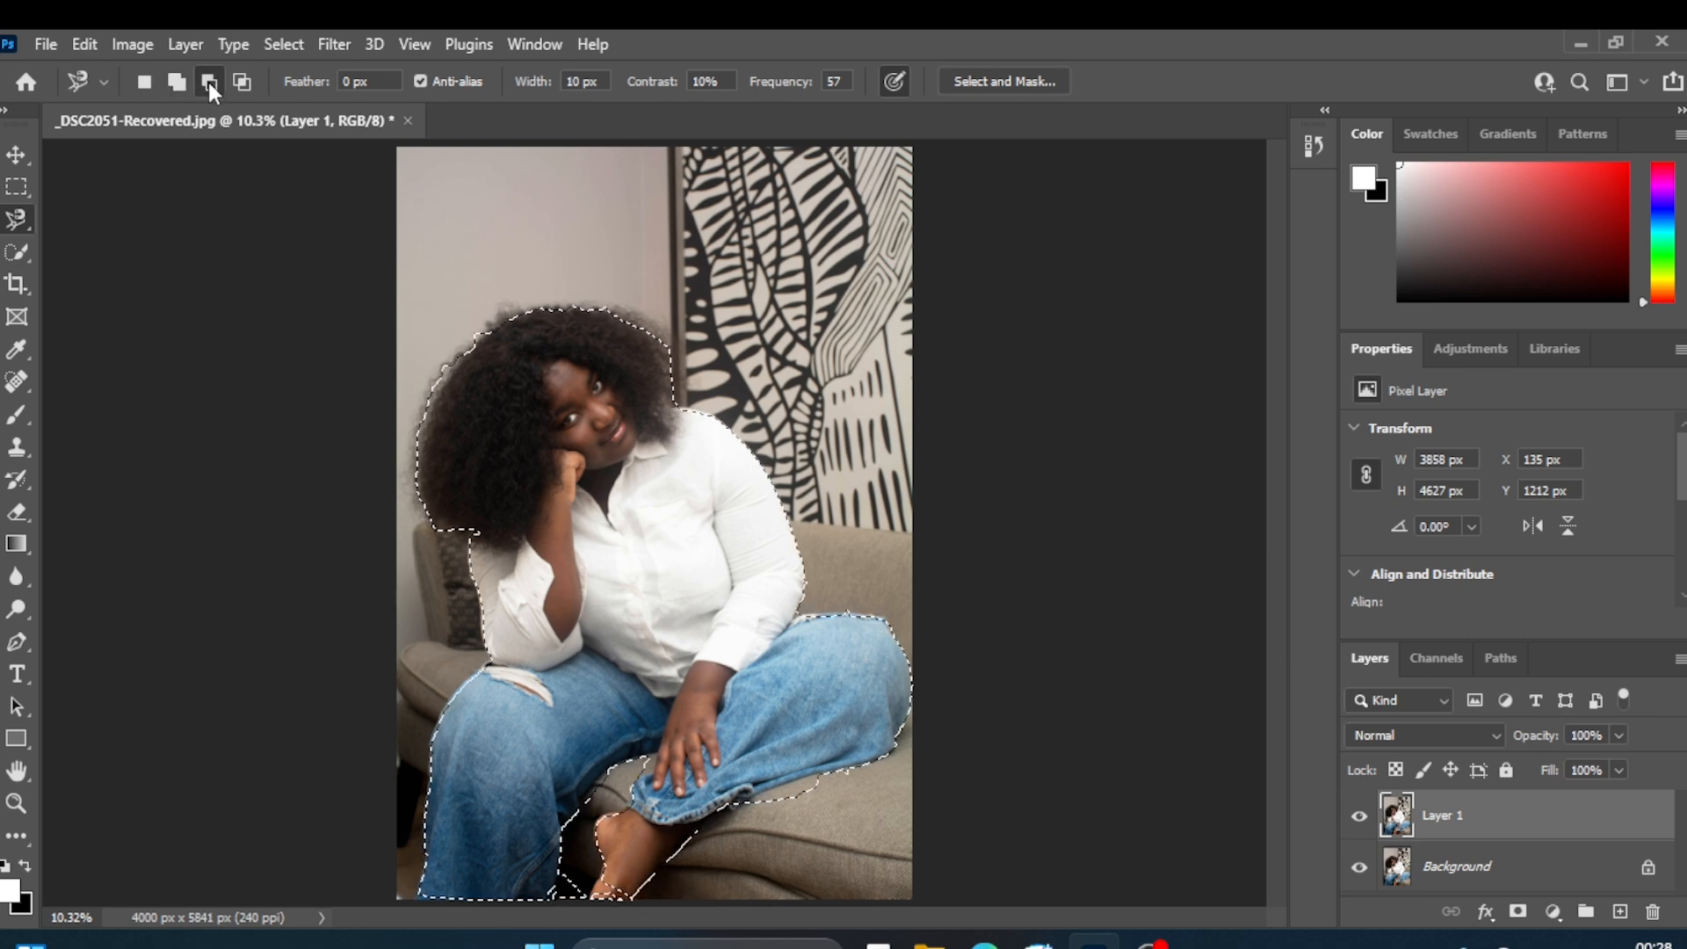
left_click(561, 872)
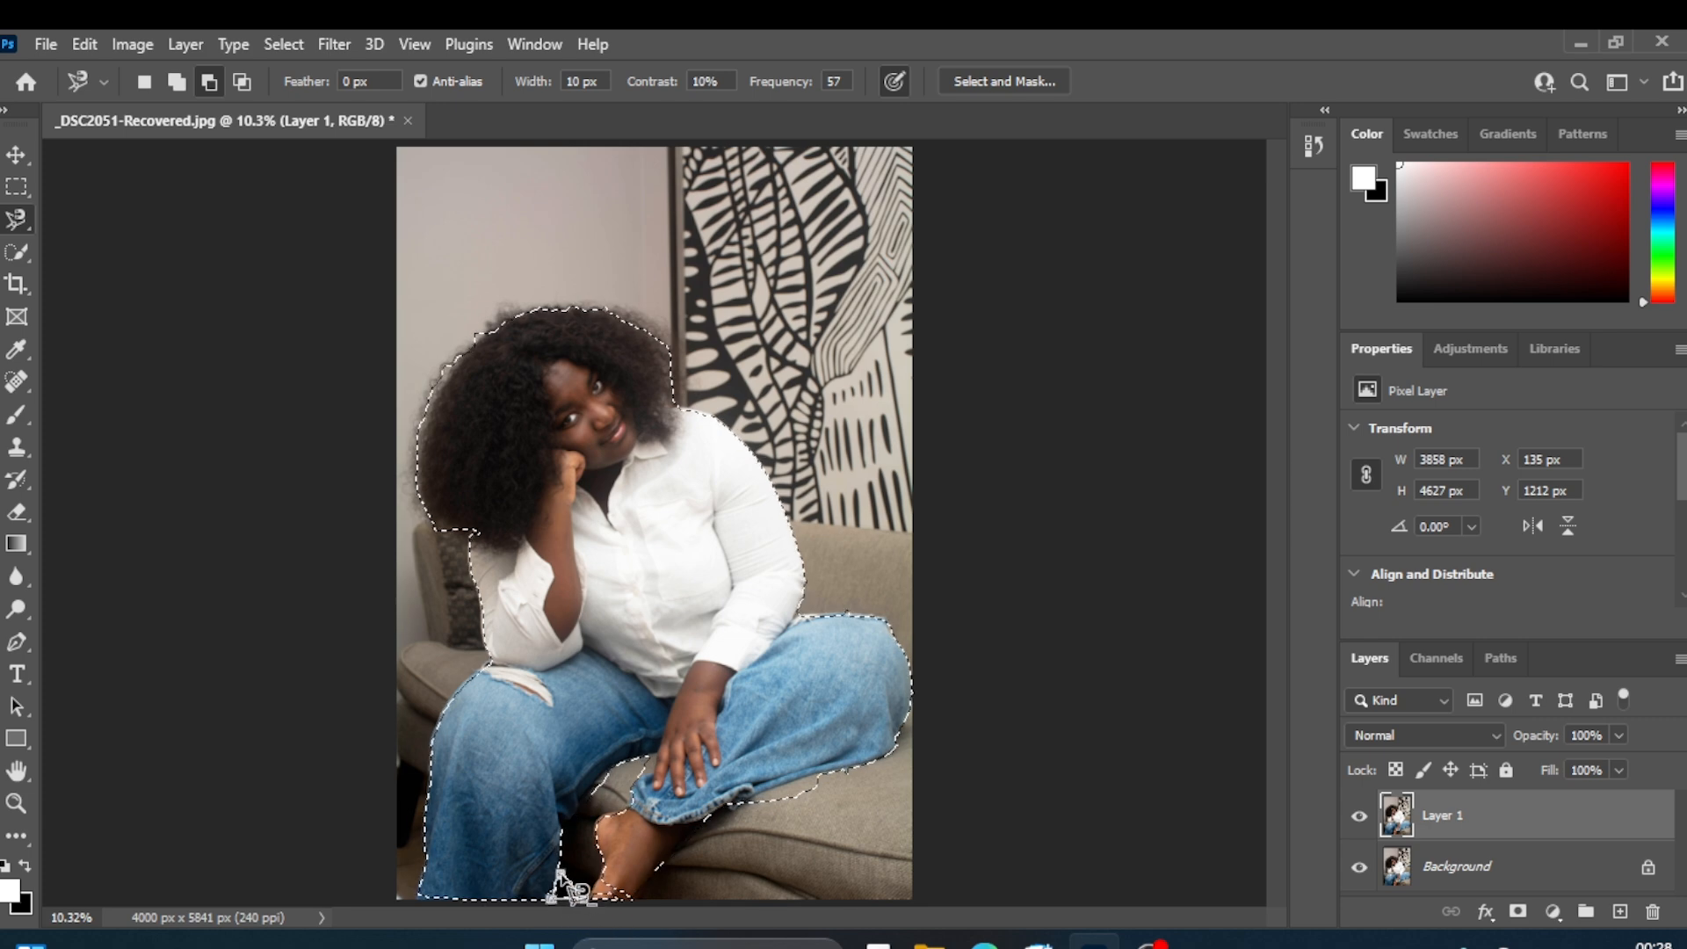
left_click(561, 872)
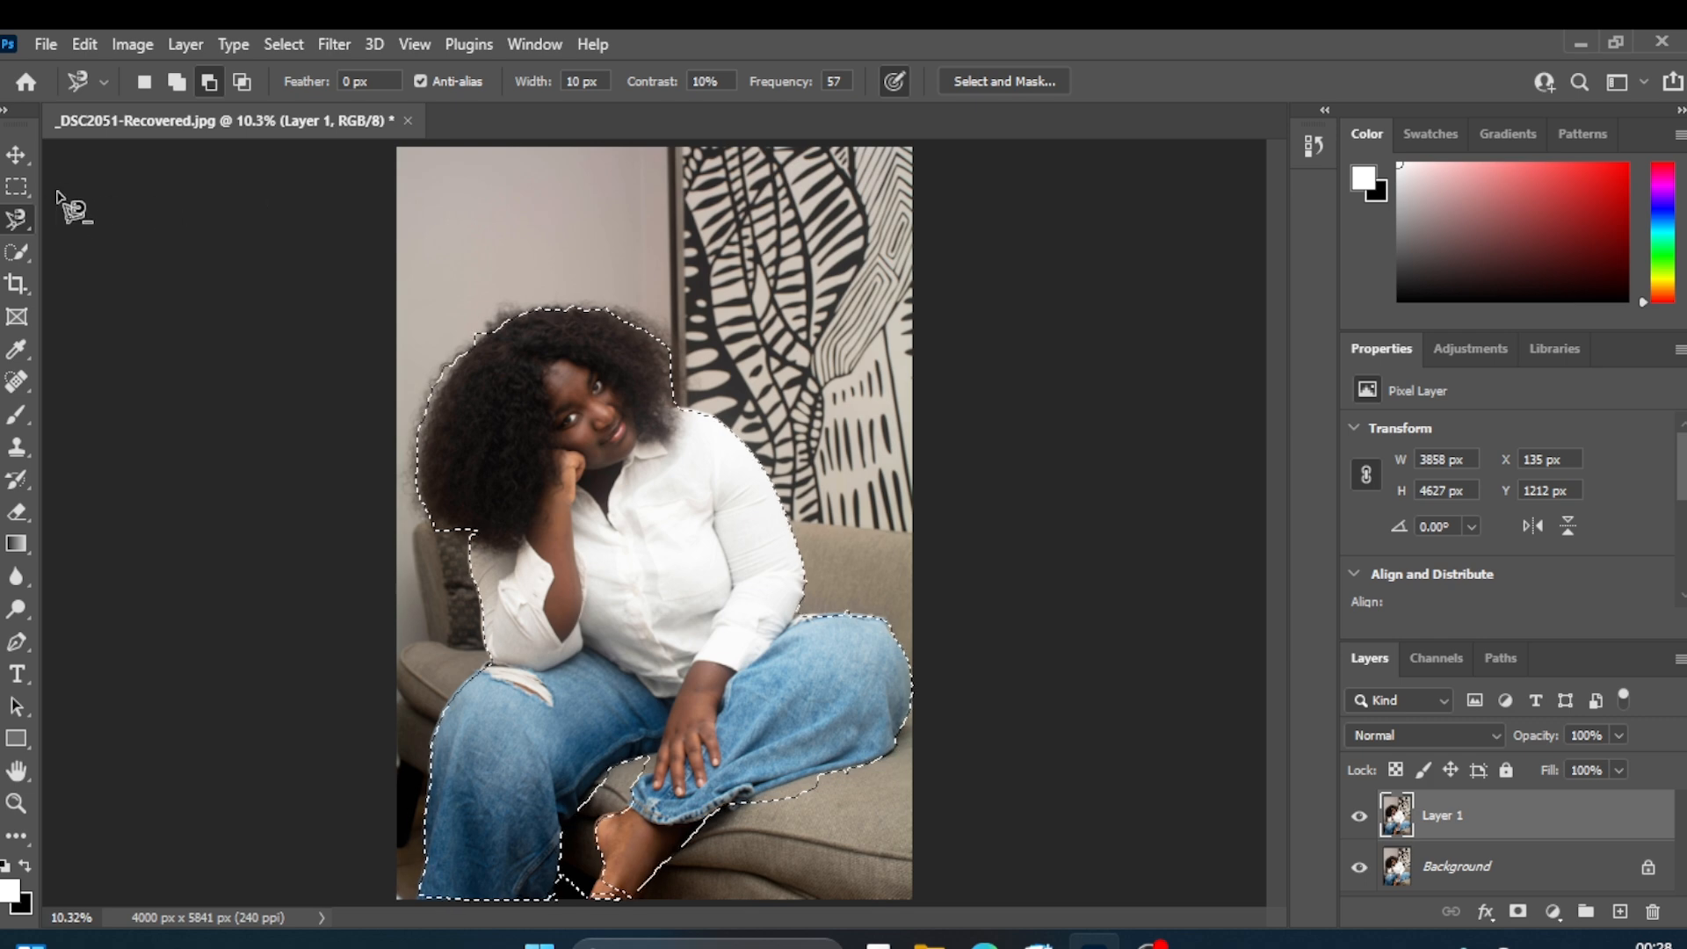
right_click(25, 222)
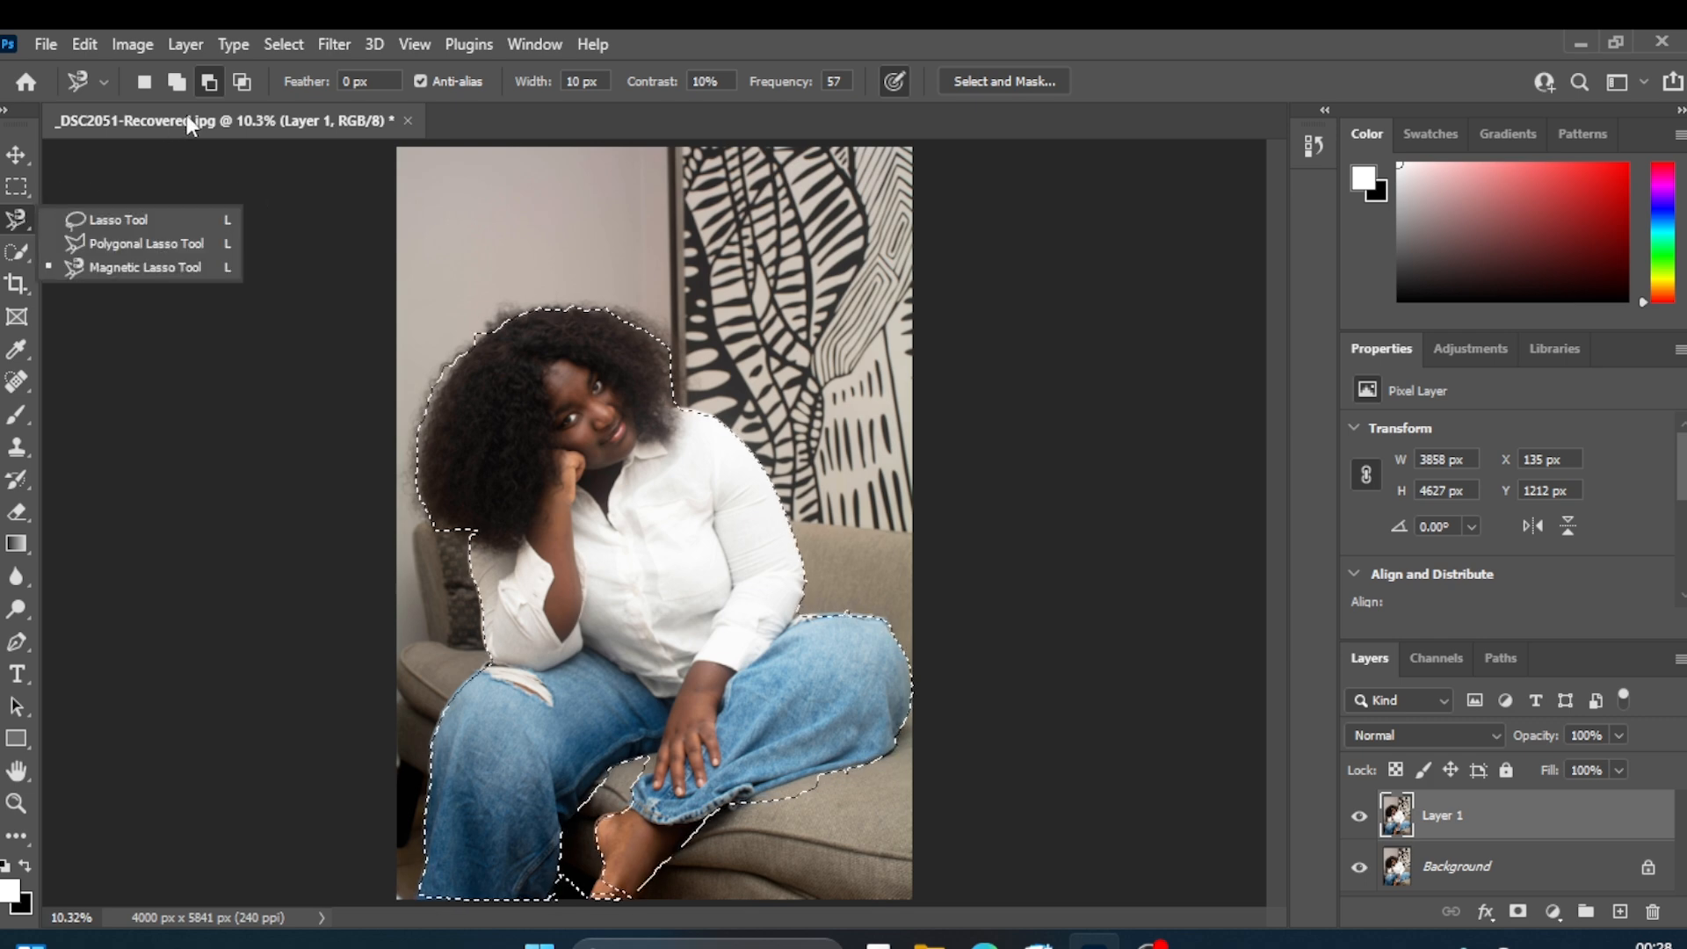
left_click(139, 85)
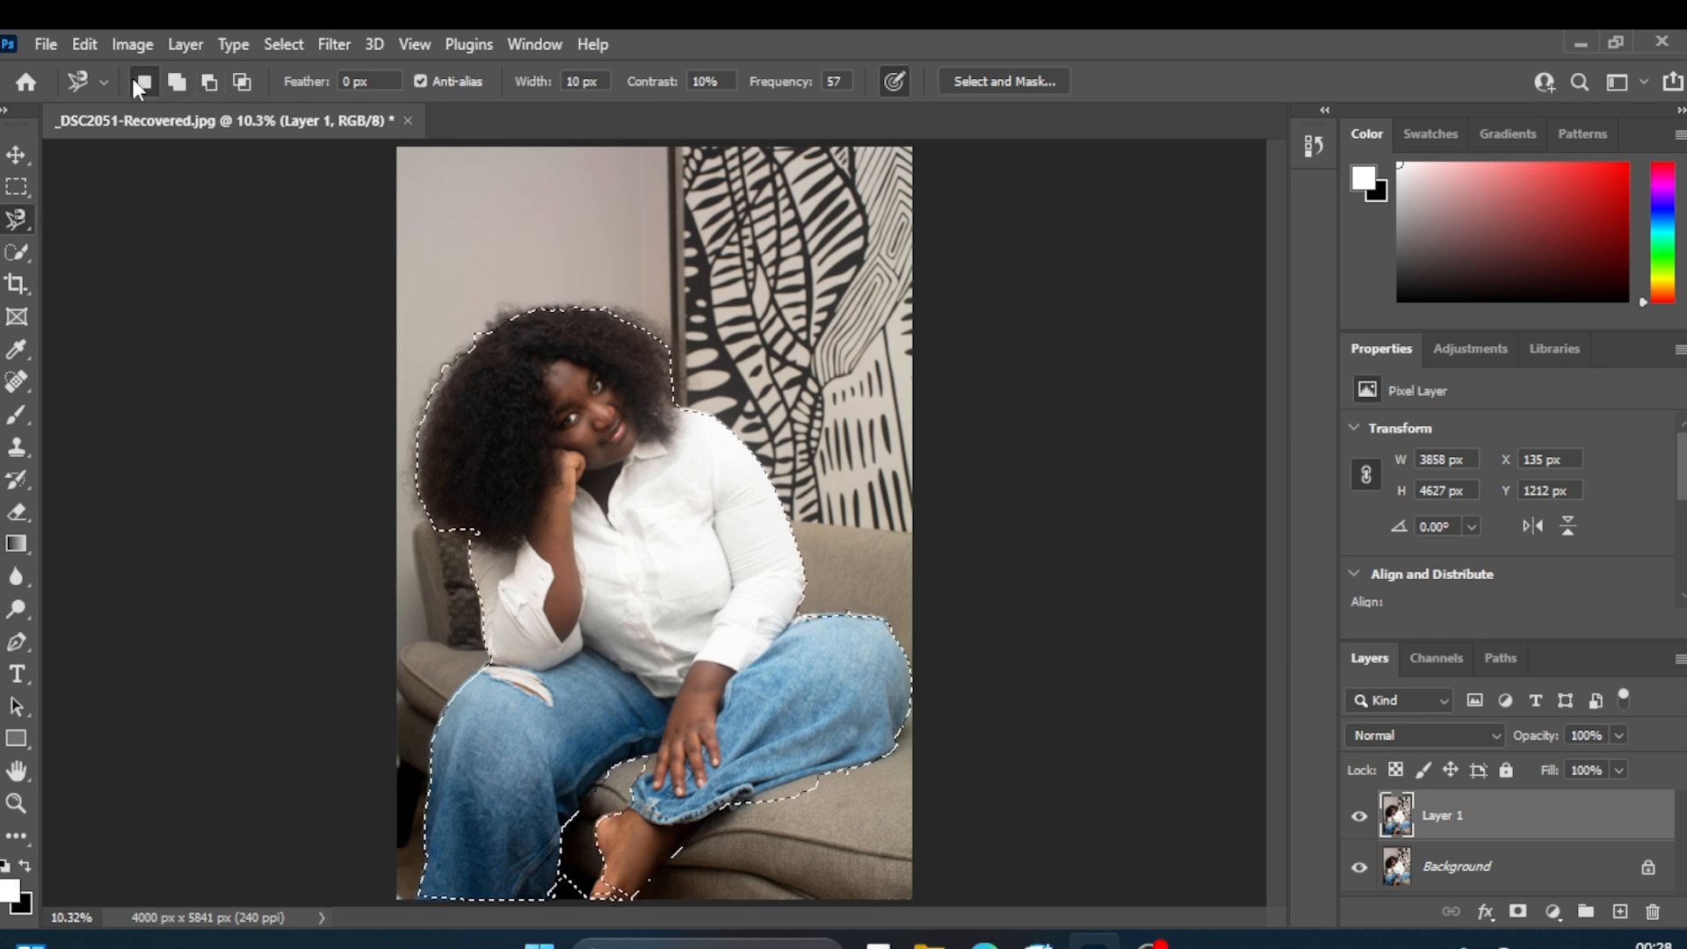